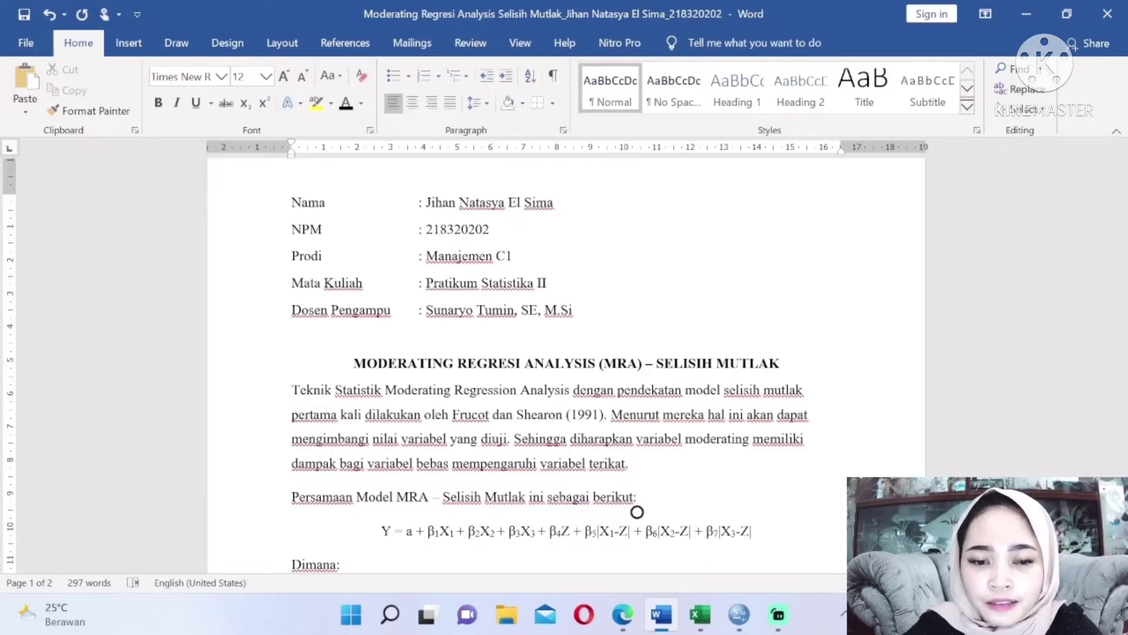
Step: Read through the document's MRA – Selisih Mutlak explanation, including both regression equations and the definitions of their coefficients
{"action": "scroll", "coordinate": [637, 512], "scroll_direction": "down", "scroll_amount": 3}
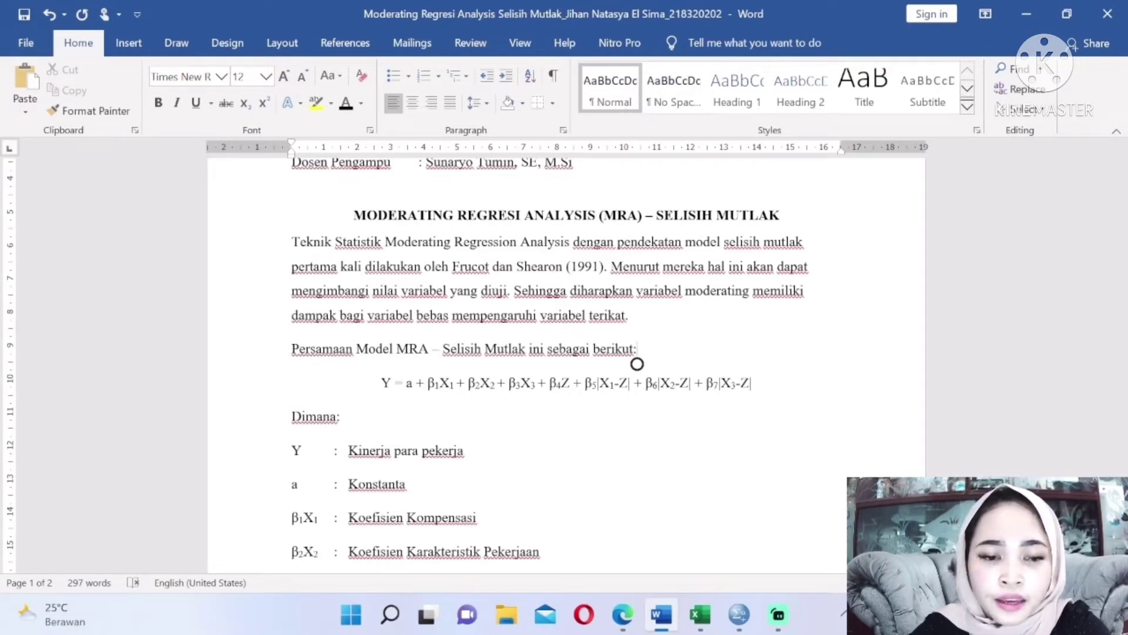
{"action": "left_click_drag", "start_coordinate": [637, 364], "coordinate": [637, 294]}
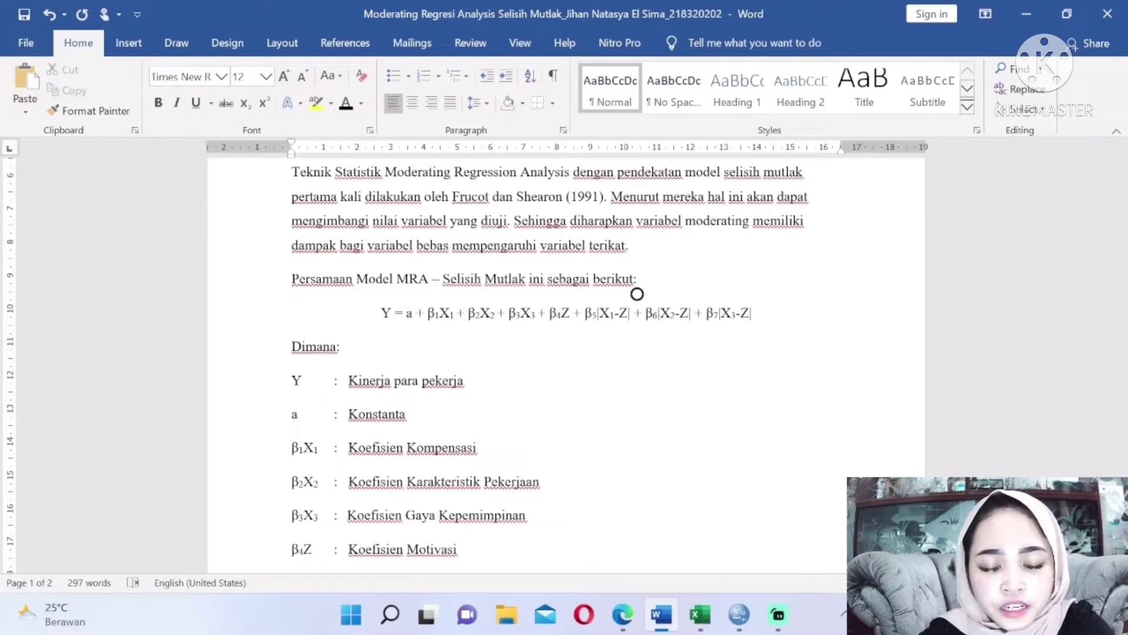
{"action": "scroll", "coordinate": [637, 293], "scroll_direction": "down", "scroll_amount": 3}
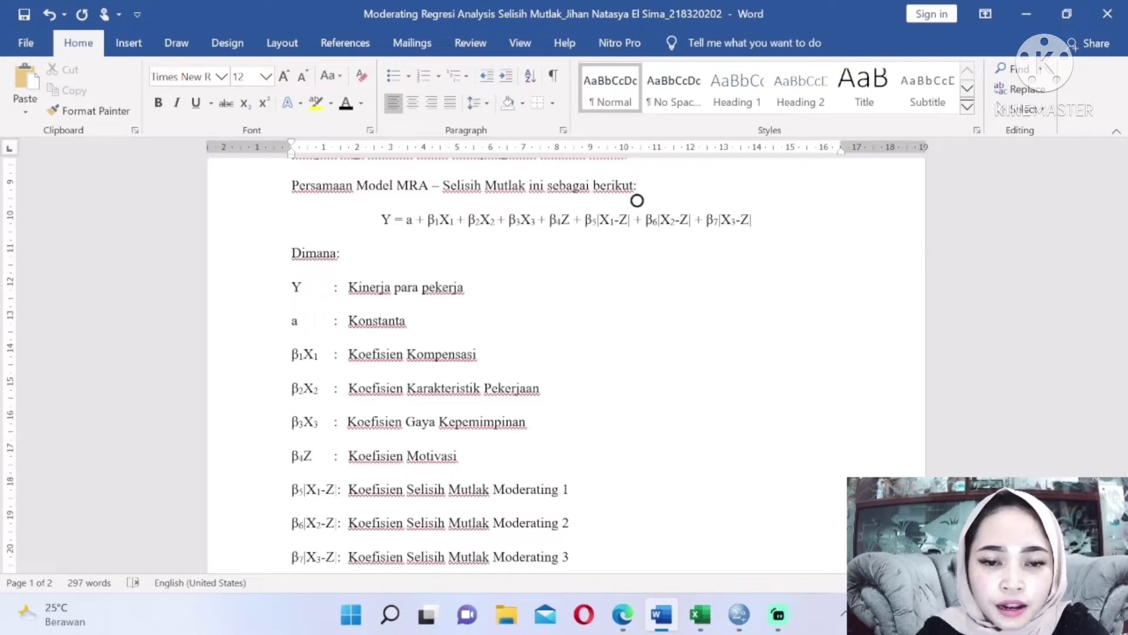
{"action": "scroll", "coordinate": [637, 201], "scroll_direction": "down", "scroll_amount": 4}
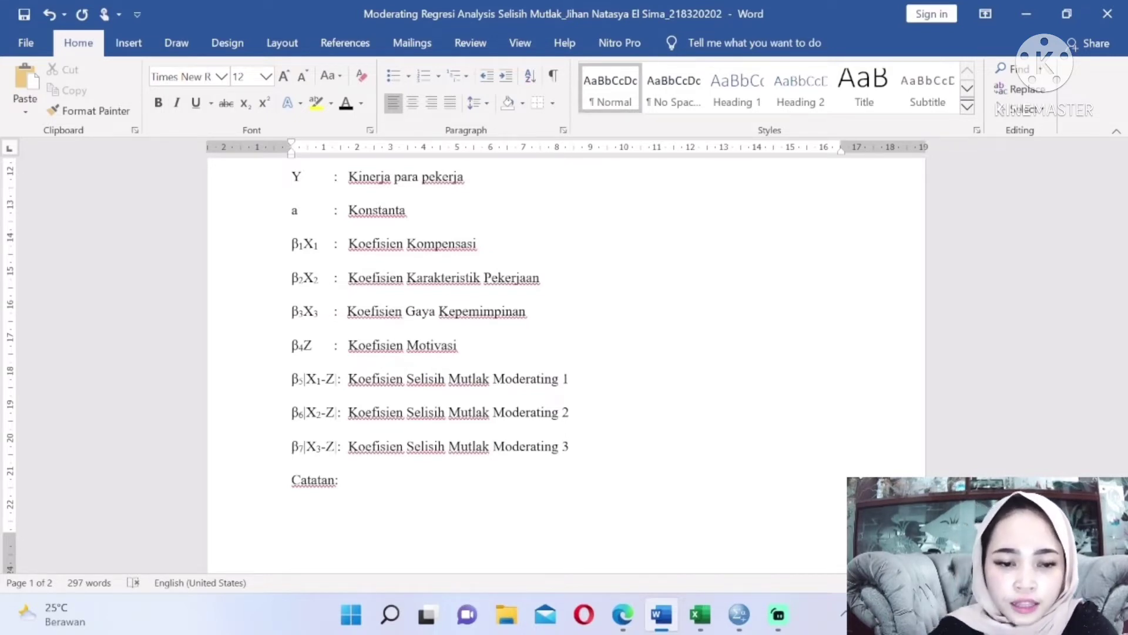
{"action": "scroll", "coordinate": [567, 364], "scroll_direction": "down", "scroll_amount": 5}
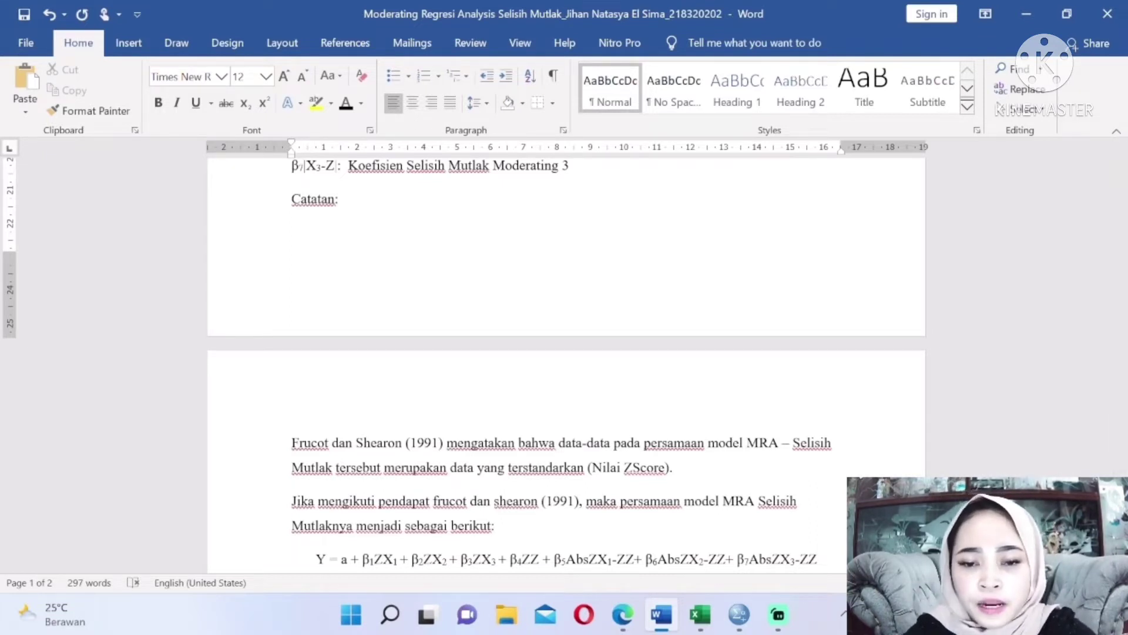
{"action": "scroll", "coordinate": [566, 365], "scroll_direction": "down", "scroll_amount": 1}
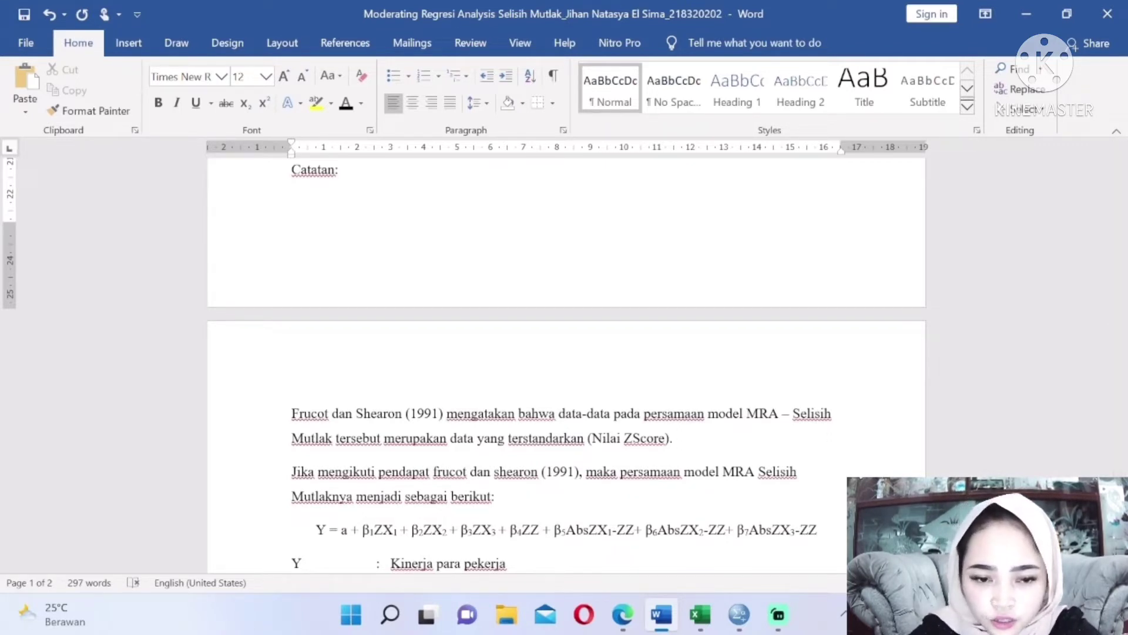
{"action": "scroll", "coordinate": [567, 365], "scroll_direction": "down", "scroll_amount": 4}
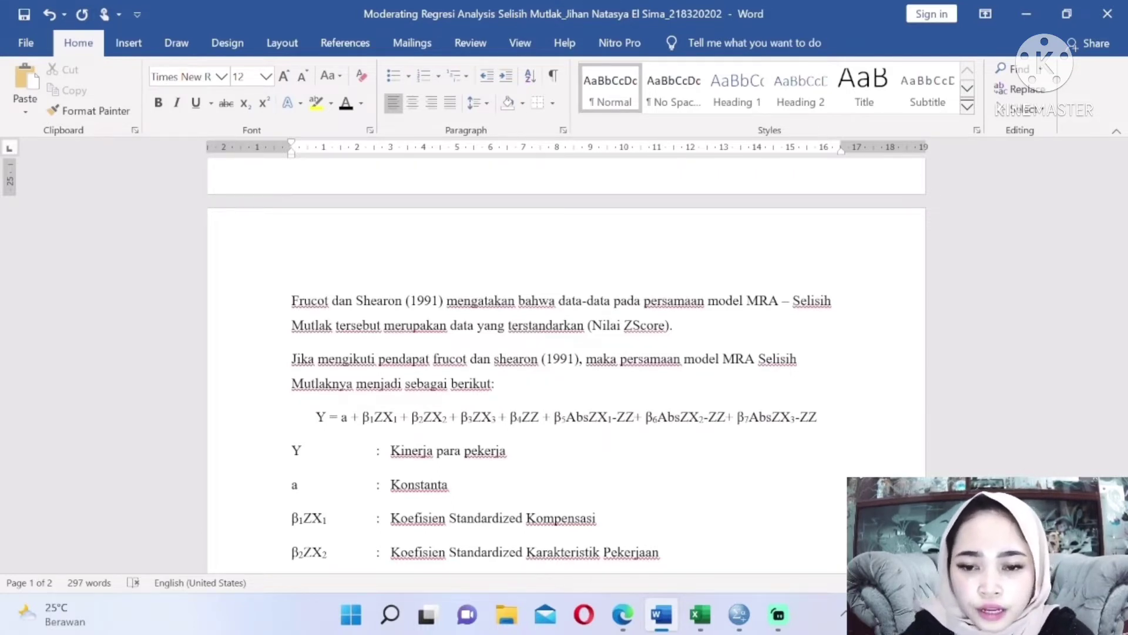
{"action": "scroll", "coordinate": [566, 365], "scroll_direction": "down", "scroll_amount": 3}
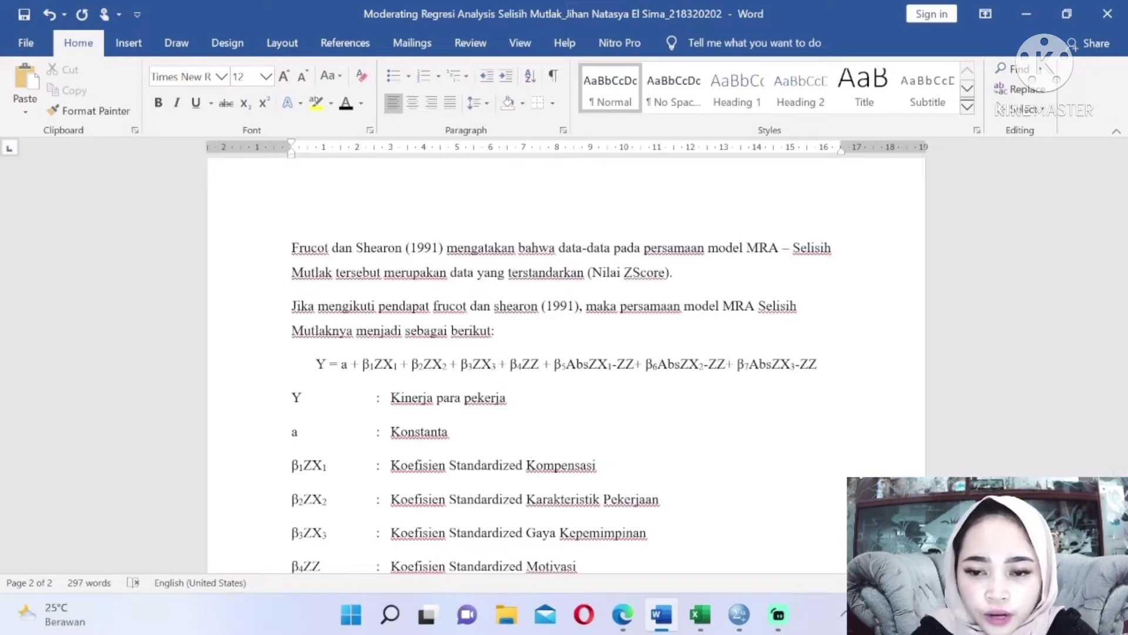
{"action": "scroll", "coordinate": [567, 353], "scroll_direction": "down", "scroll_amount": 3}
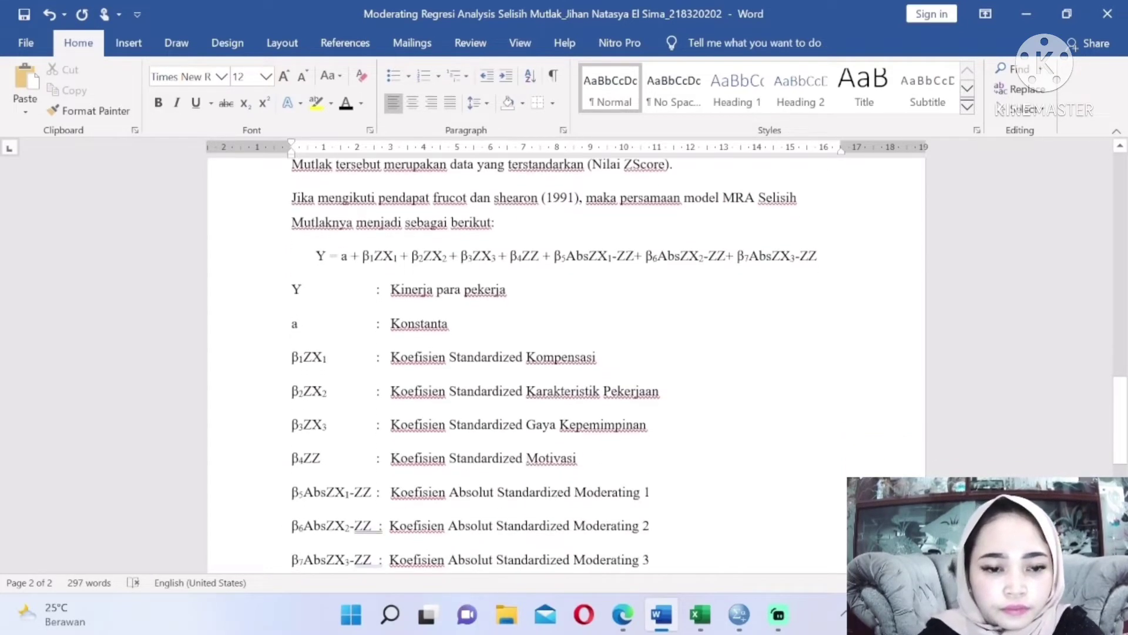
{"action": "scroll", "coordinate": [566, 352], "scroll_direction": "down", "scroll_amount": 1}
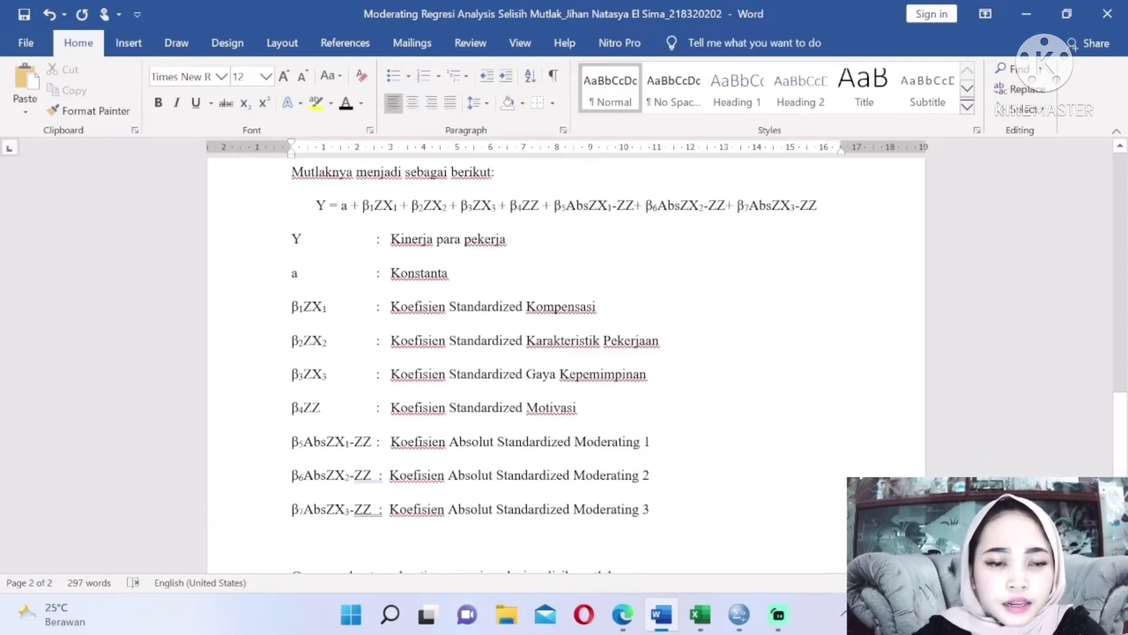
{"action": "scroll", "coordinate": [554, 365], "scroll_direction": "down", "scroll_amount": 1}
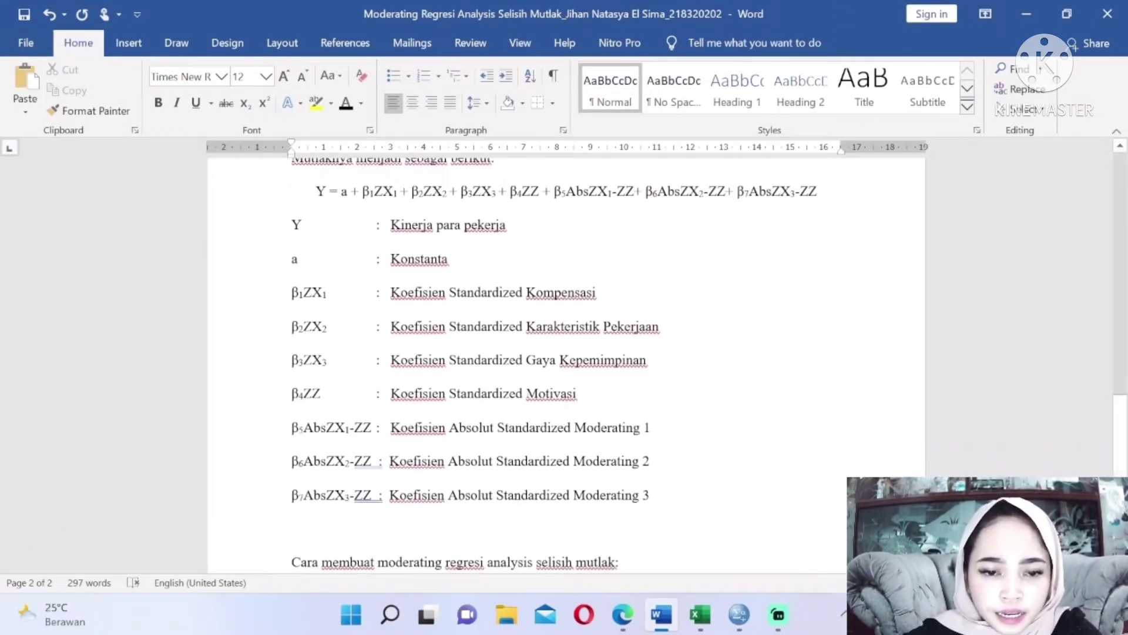
{"action": "left_click_drag", "start_coordinate": [651, 497], "coordinate": [290, 223]}
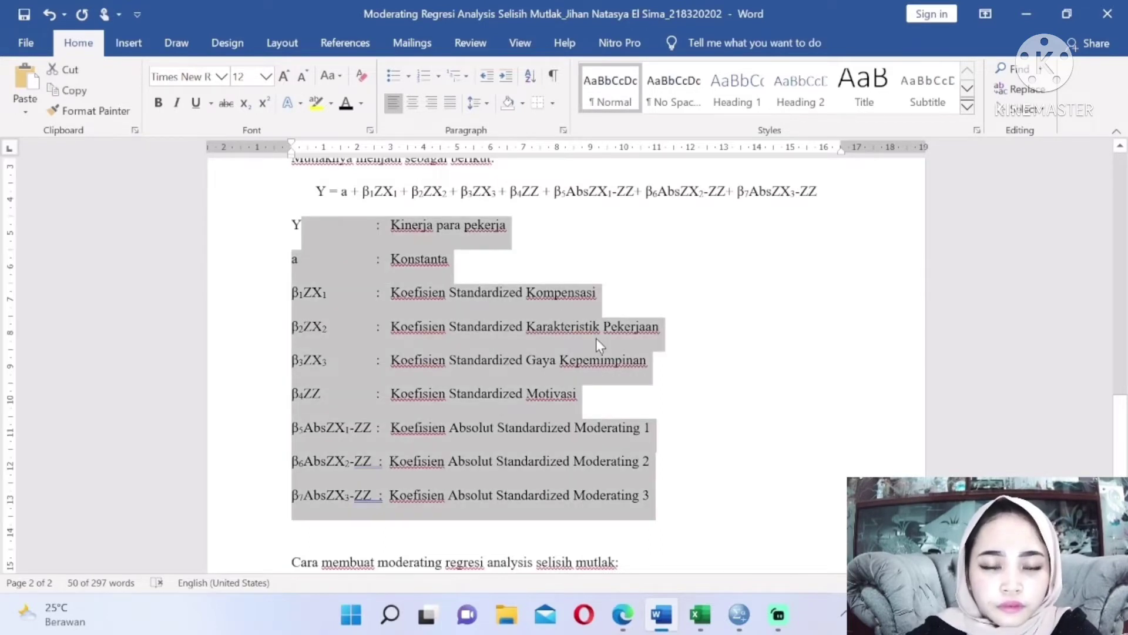
{"action": "left_click", "coordinate": [596, 337]}
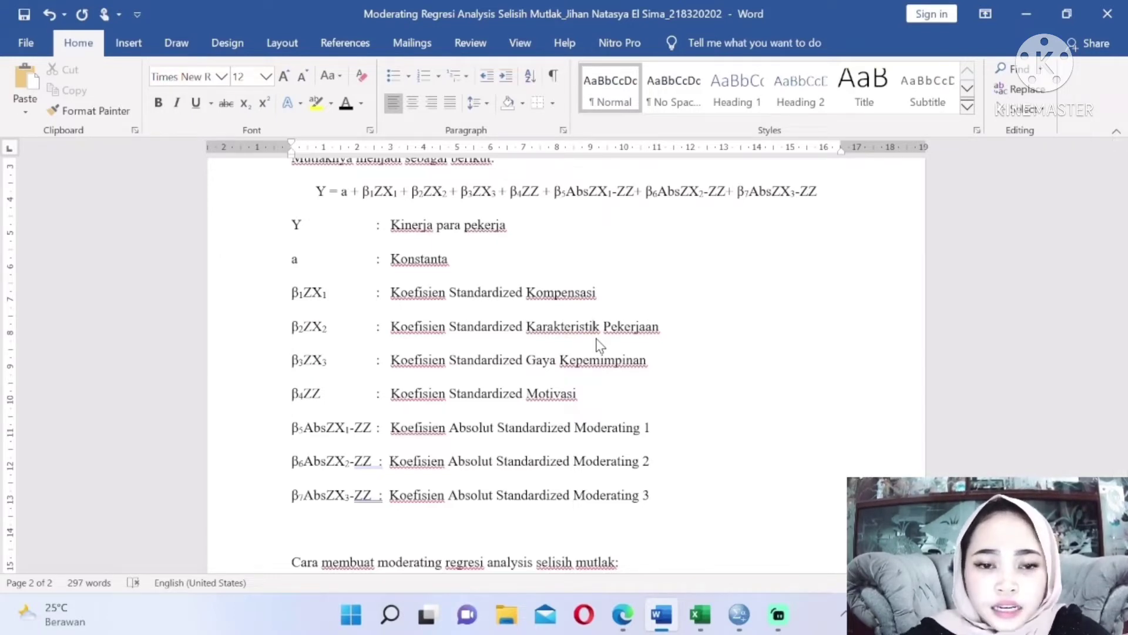
Step: Switch to SPSS Statistics and over to the Excel workbook to view the Gaya Kepemimpinan (X3) response data
{"action": "mouse_move", "coordinate": [739, 614]}
{"action": "left_click", "coordinate": [728, 510]}
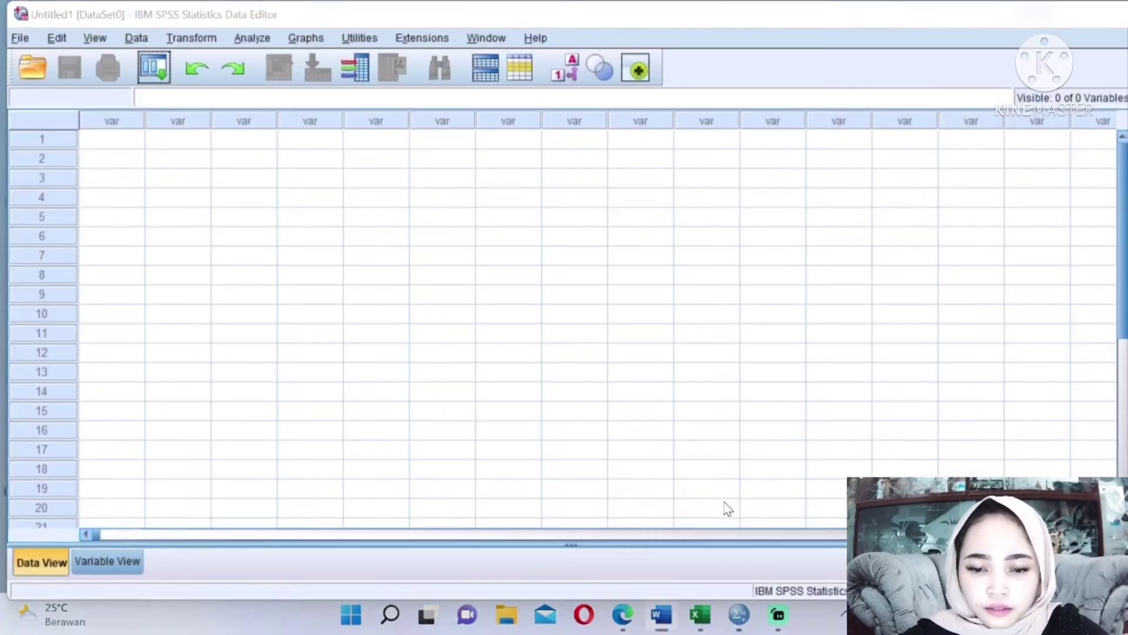
{"action": "mouse_move", "coordinate": [670, 623]}
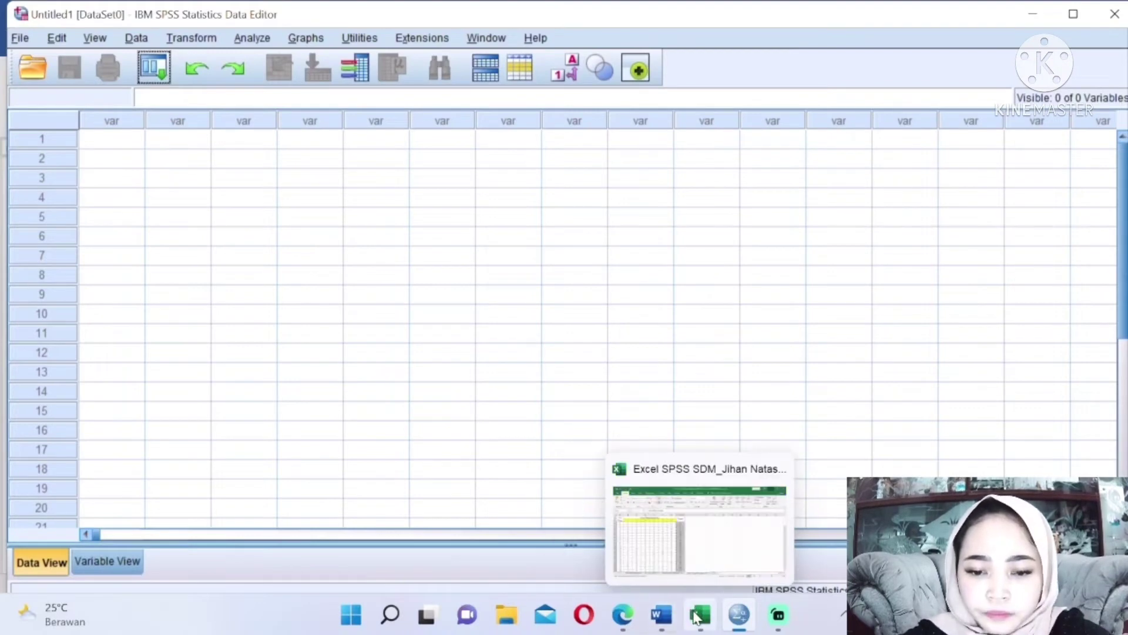
{"action": "left_click", "coordinate": [693, 549]}
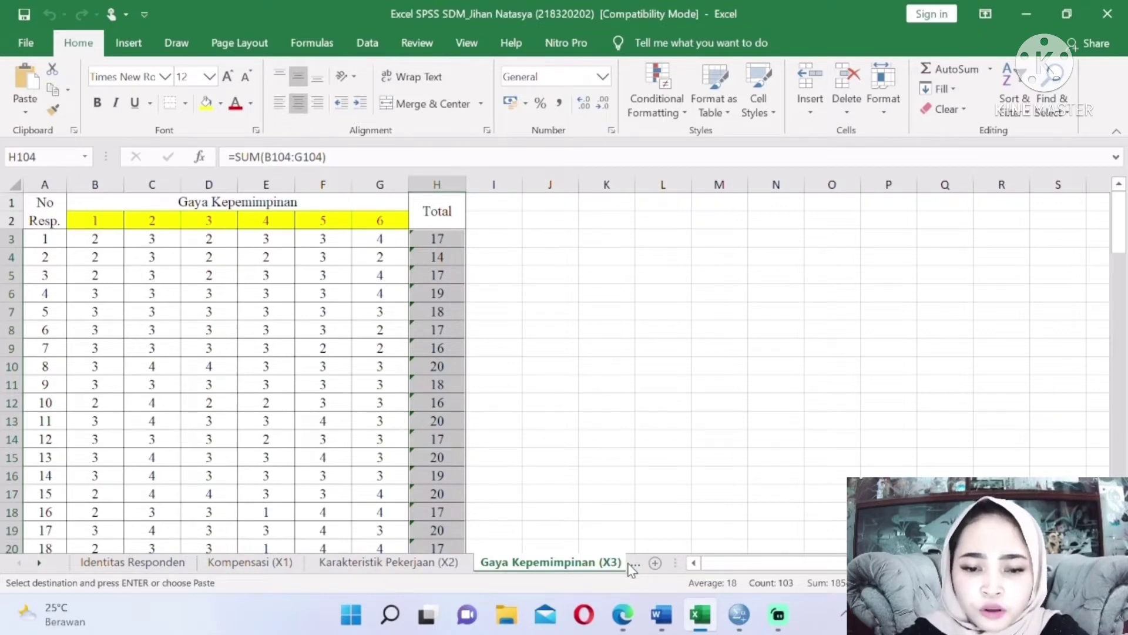
Step: Switch back to SPSS Statistics and define the first variable of the empty dataset with the name Kompensasi
{"action": "mouse_move", "coordinate": [739, 614]}
{"action": "left_click", "coordinate": [734, 509]}
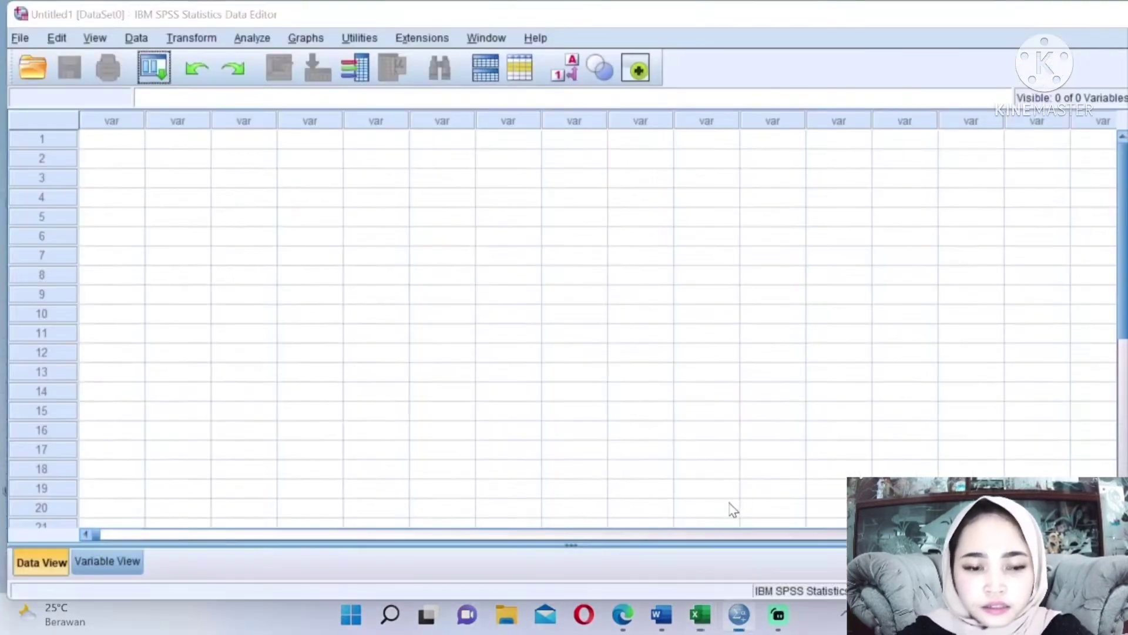
{"action": "left_click", "coordinate": [112, 562]}
{"action": "left_click", "coordinate": [115, 120]}
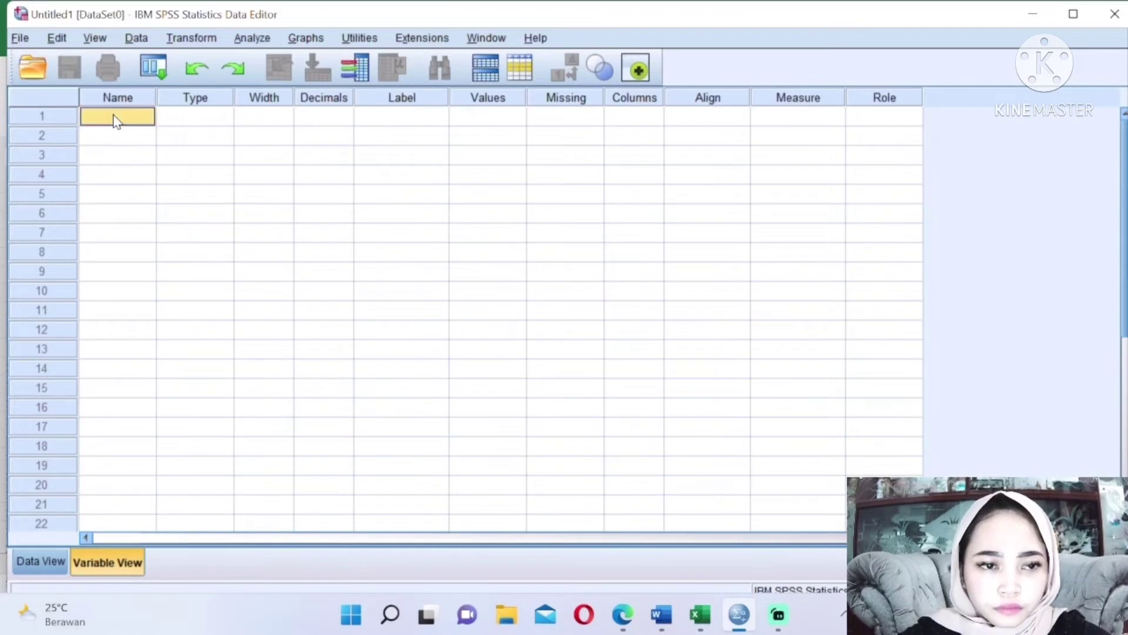
{"action": "type", "text": "Kompensa"}
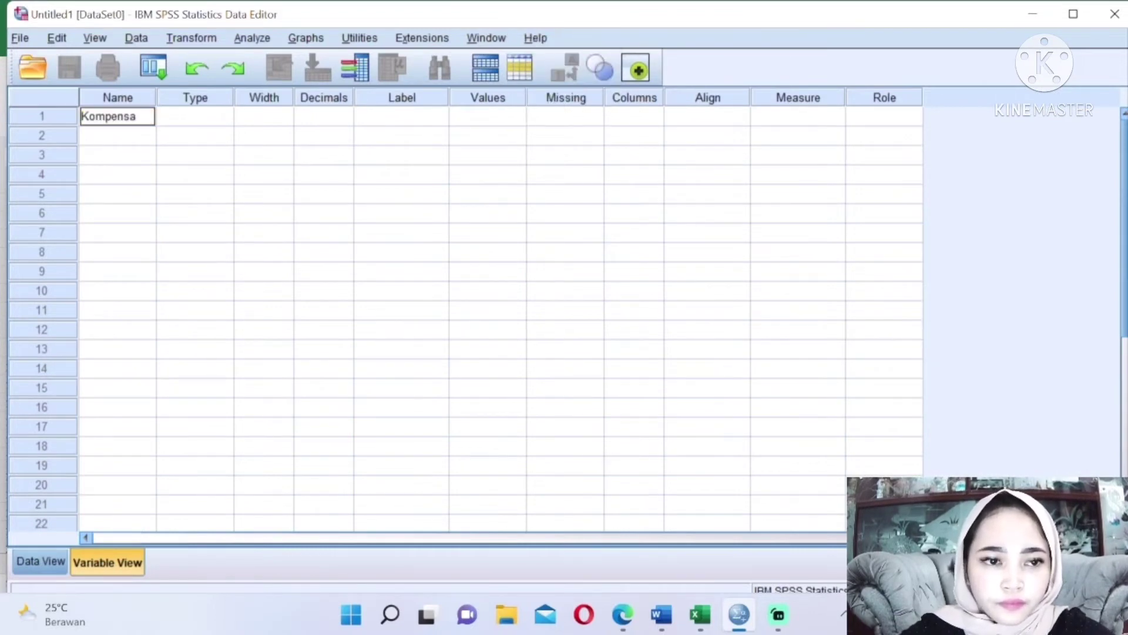
{"action": "type", "text": "si"}
{"action": "key", "text": "Return"}
Step: Define the second variable, directly below Kompensasi, with the name Karakteristik_Pekerjaan
{"action": "type", "text": "Kar"}
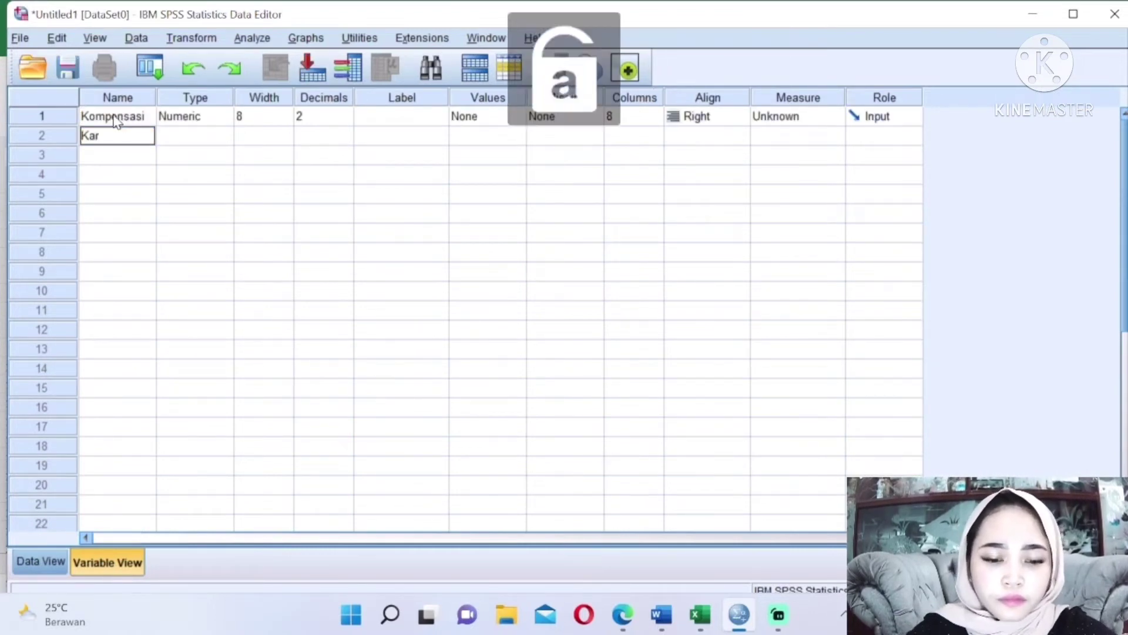
{"action": "type", "text": "akteristi"}
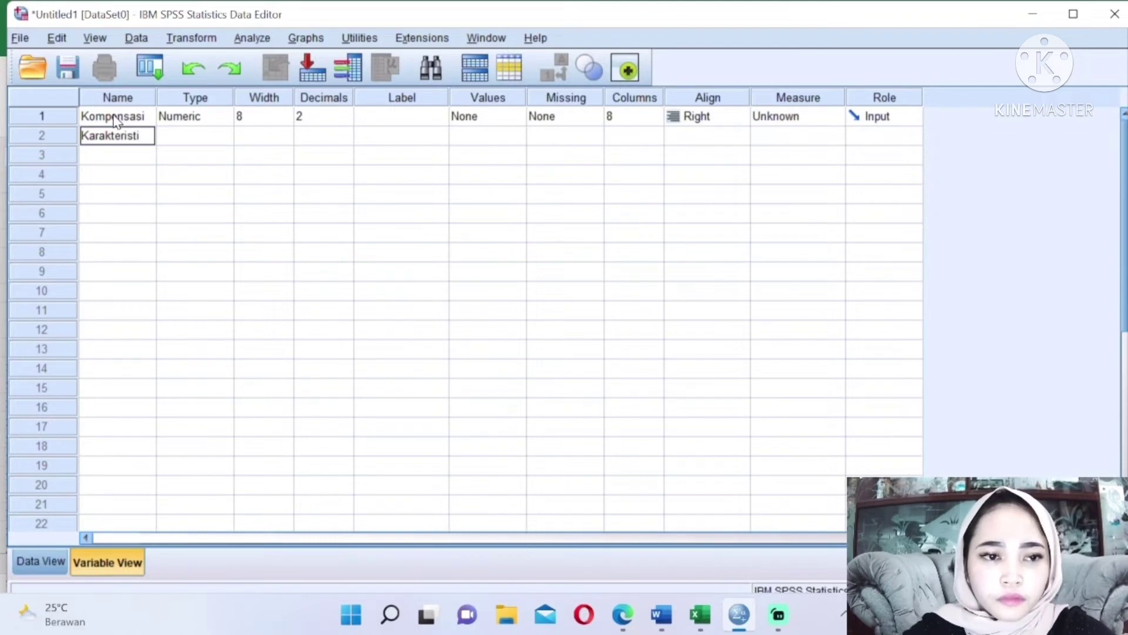
{"action": "type", "text": "k_P"}
{"action": "type", "text": "ekerjaan"}
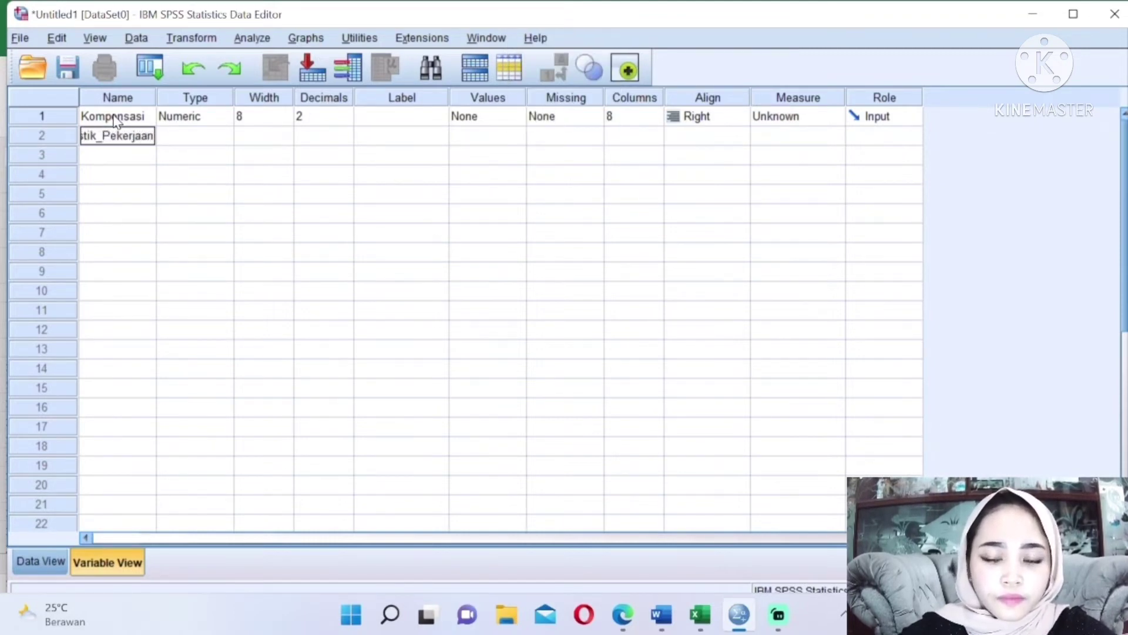
{"action": "key", "text": "Return"}
Step: Define the third variable of the dataset with the name Gaya_Kepemimpinan
{"action": "key", "text": "Caps_Lock"}
{"action": "type", "text": "G"}
{"action": "key", "text": "Caps_Lock"}
{"action": "type", "text": "ay"}
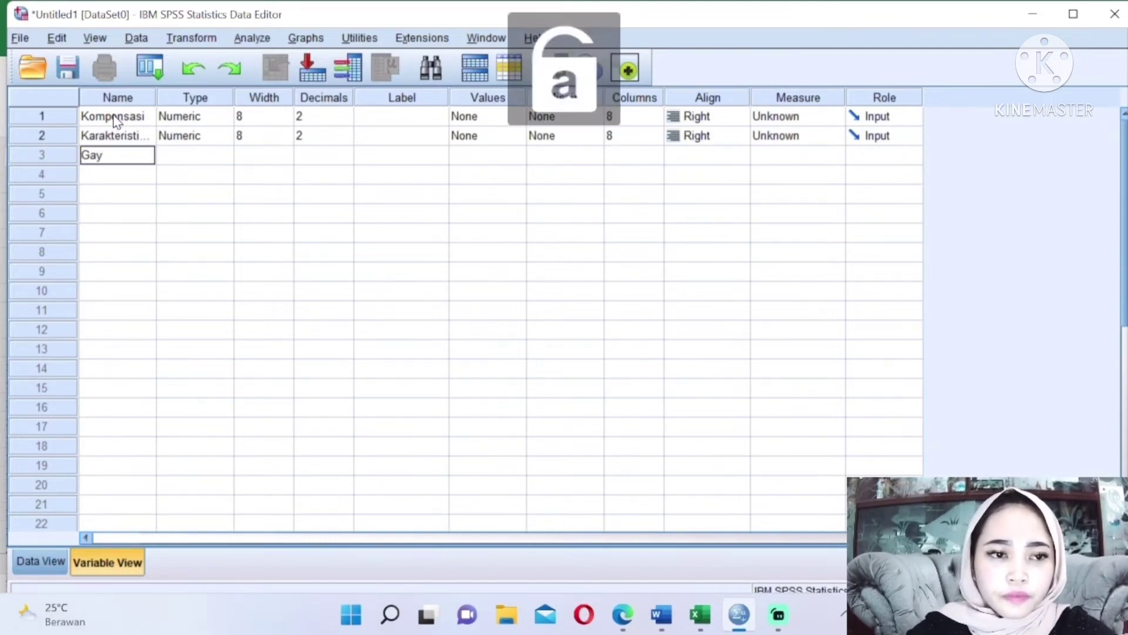
{"action": "type", "text": "a_"}
{"action": "key", "text": "Caps_Lock"}
{"action": "type", "text": "K"}
{"action": "key", "text": "Caps_Lock"}
{"action": "type", "text": "epemim"}
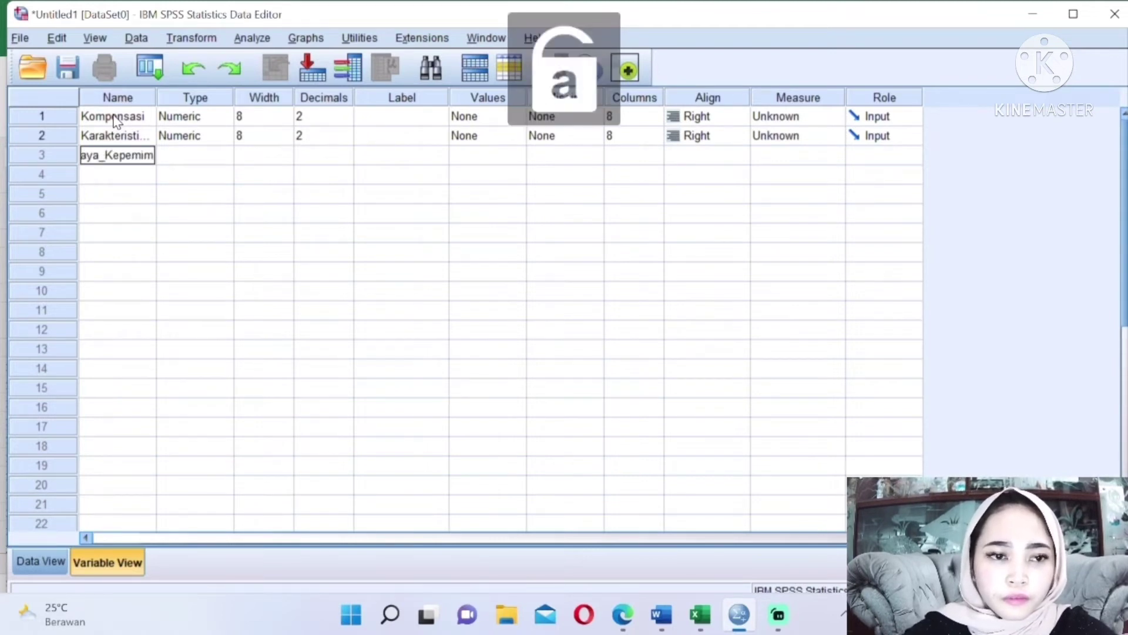
{"action": "type", "text": "pinan"}
{"action": "key", "text": "Return"}
Step: Define the fourth variable of the dataset with the name Motivasi
{"action": "key", "text": "Caps_Lock"}
{"action": "type", "text": "M"}
{"action": "key", "text": "Caps_Lock"}
{"action": "type", "text": "o"}
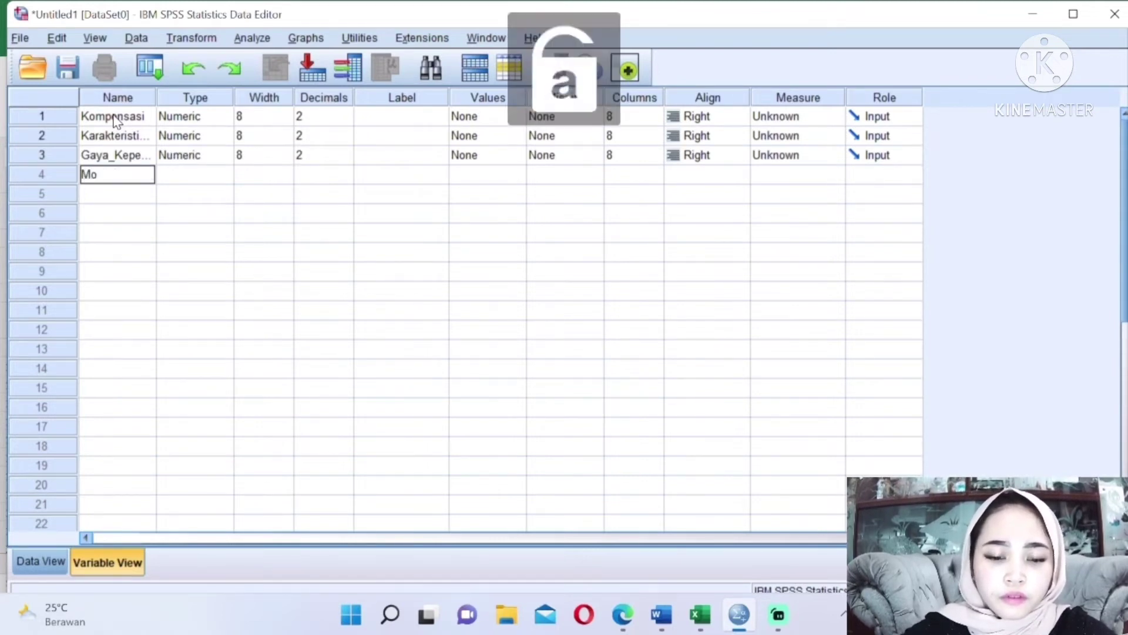
{"action": "type", "text": "tivasi"}
{"action": "key", "text": "Return"}
Step: Define the fifth variable of the dataset with the name Kinerja
{"action": "key", "text": "Caps_Lock"}
{"action": "type", "text": "K"}
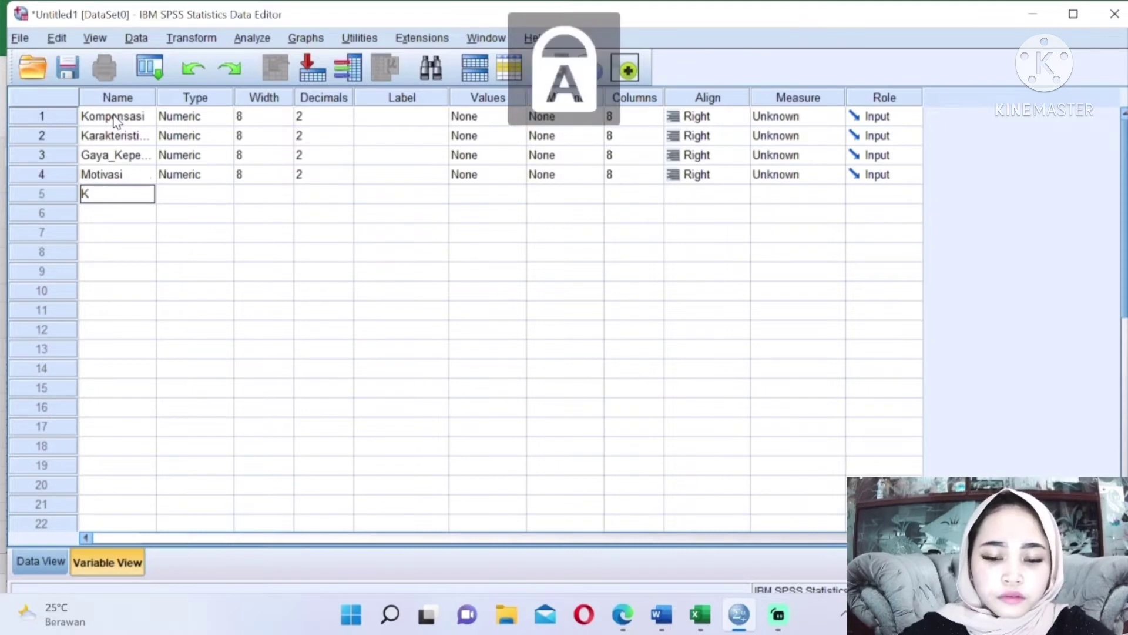
{"action": "key", "text": "Caps_Lock"}
{"action": "type", "text": "inerja"}
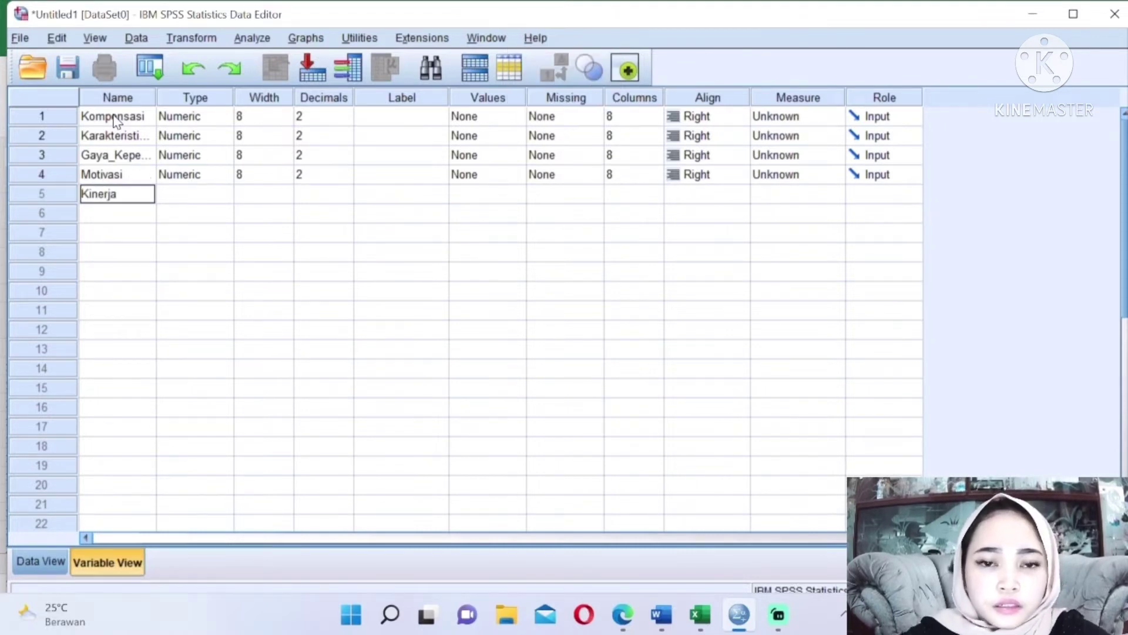
{"action": "left_click", "coordinate": [491, 307]}
Step: Set the measurement level of all five variables, from Kompensasi to Kinerja, to Scale
{"action": "left_click", "coordinate": [768, 115]}
{"action": "left_click", "coordinate": [768, 115]}
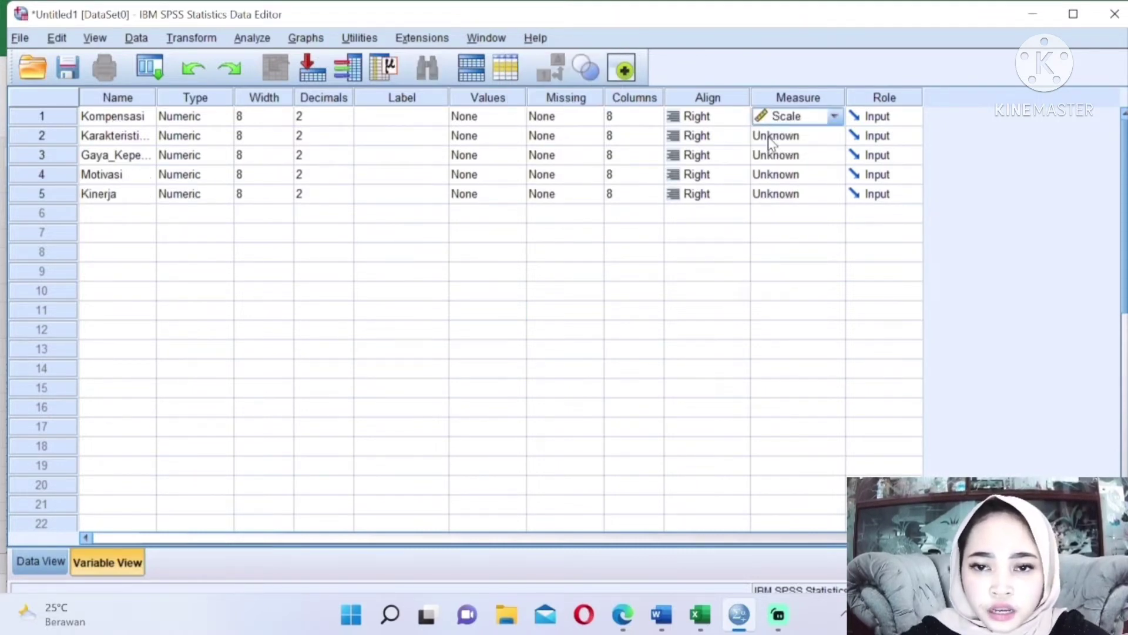
{"action": "left_click", "coordinate": [769, 137]}
{"action": "left_click", "coordinate": [769, 156]}
{"action": "left_click", "coordinate": [770, 175]}
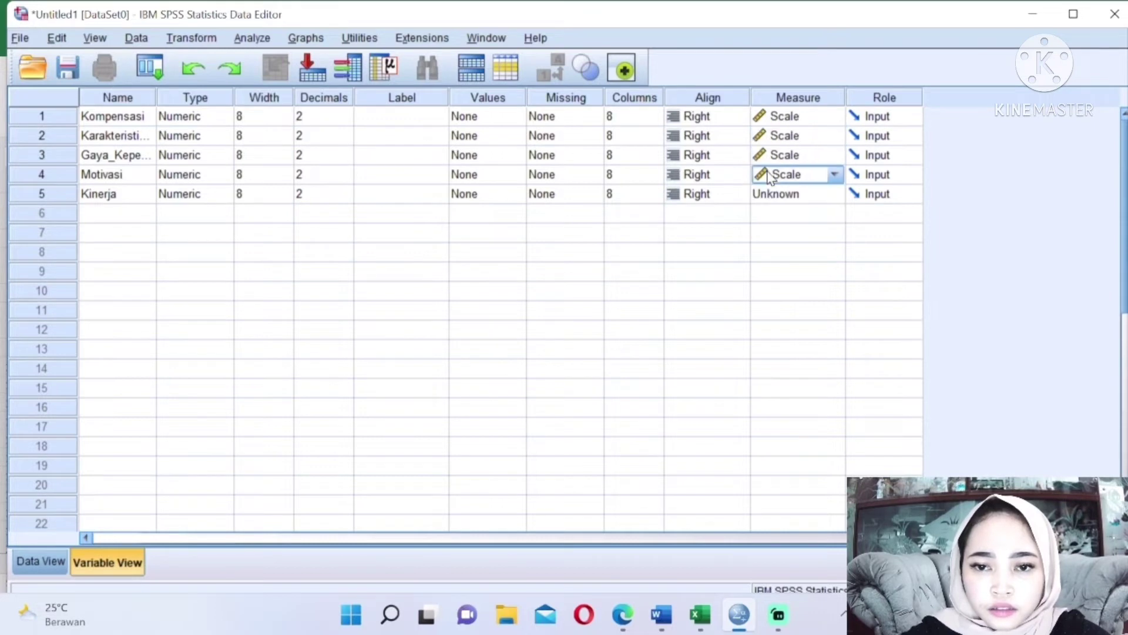
{"action": "left_click", "coordinate": [770, 192]}
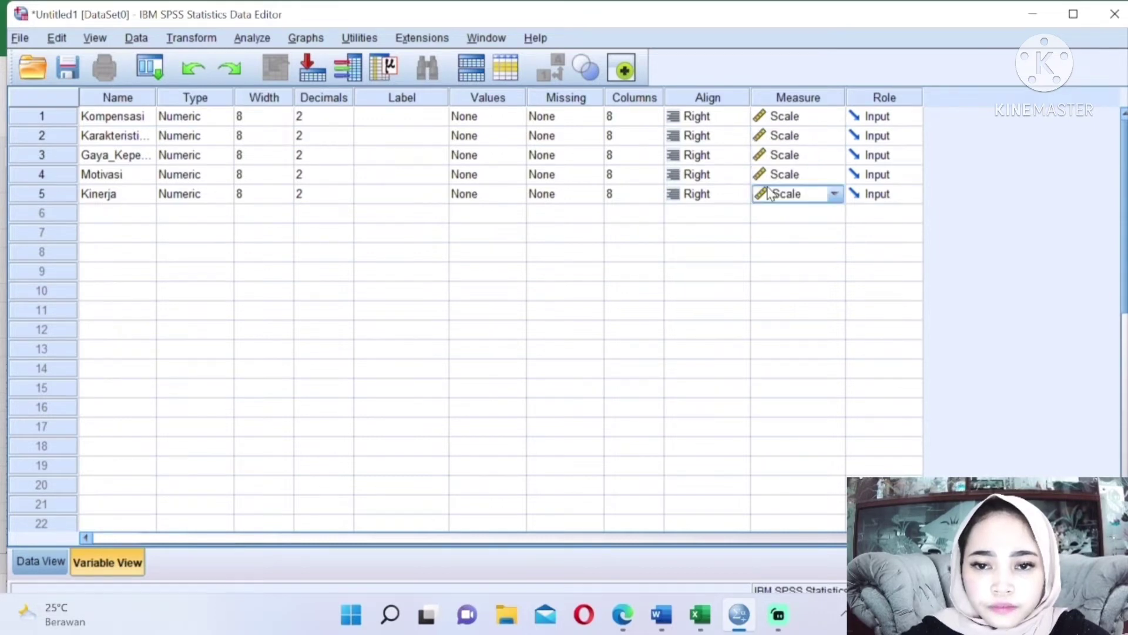
Step: Show the data grid and widen the Kompensasi, Karakteristik_Pekerjaan and Gaya_Kepemimpinan columns until each name fits on one line
{"action": "left_click", "coordinate": [59, 558]}
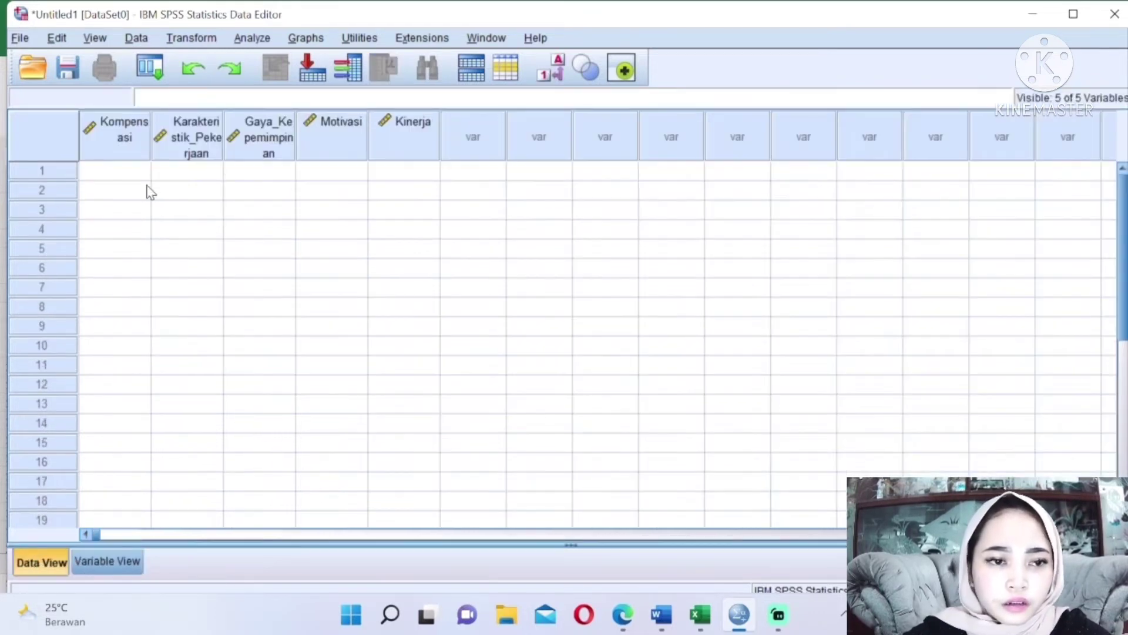
{"action": "left_click_drag", "start_coordinate": [150, 124], "coordinate": [190, 124]}
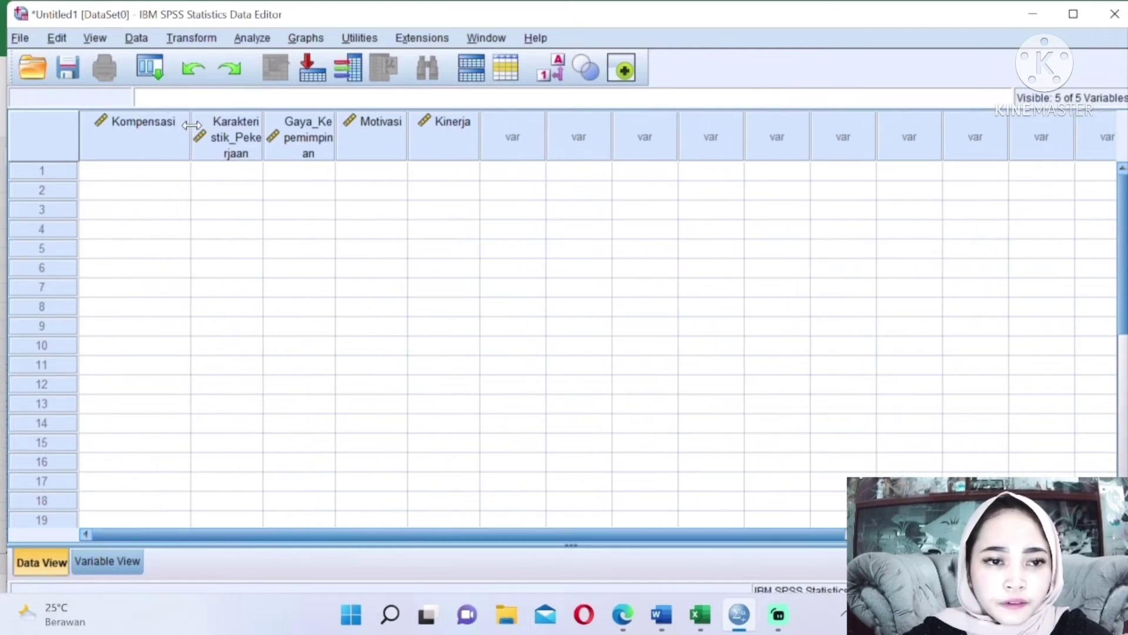
{"action": "left_click_drag", "start_coordinate": [262, 137], "coordinate": [343, 128]}
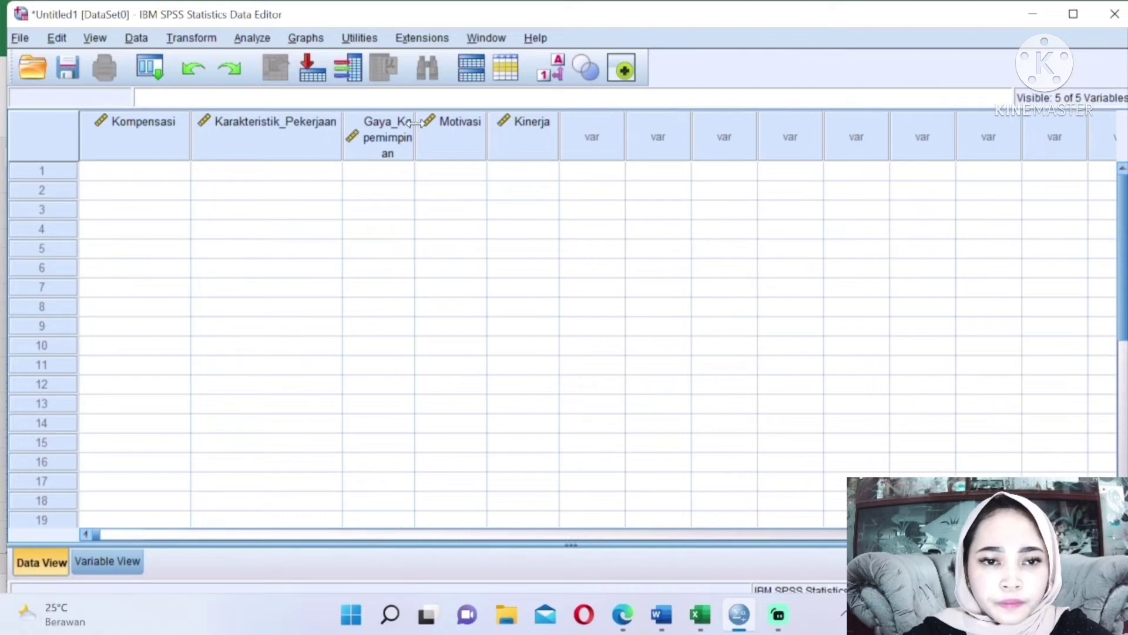
{"action": "left_click_drag", "start_coordinate": [428, 127], "coordinate": [494, 128]}
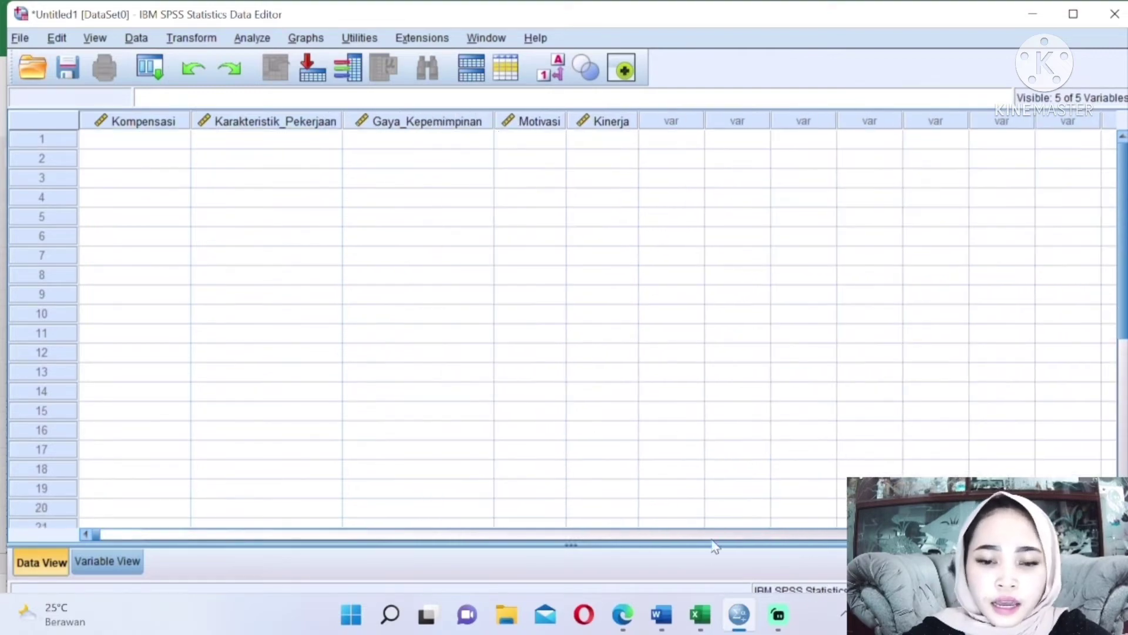
Step: Copy the respondents' totals (H3:H105) from the Kompensasi (X1) sheet in Excel into the Kompensasi column in SPSS, starting at row 1
{"action": "mouse_move", "coordinate": [700, 615]}
{"action": "left_click", "coordinate": [697, 498]}
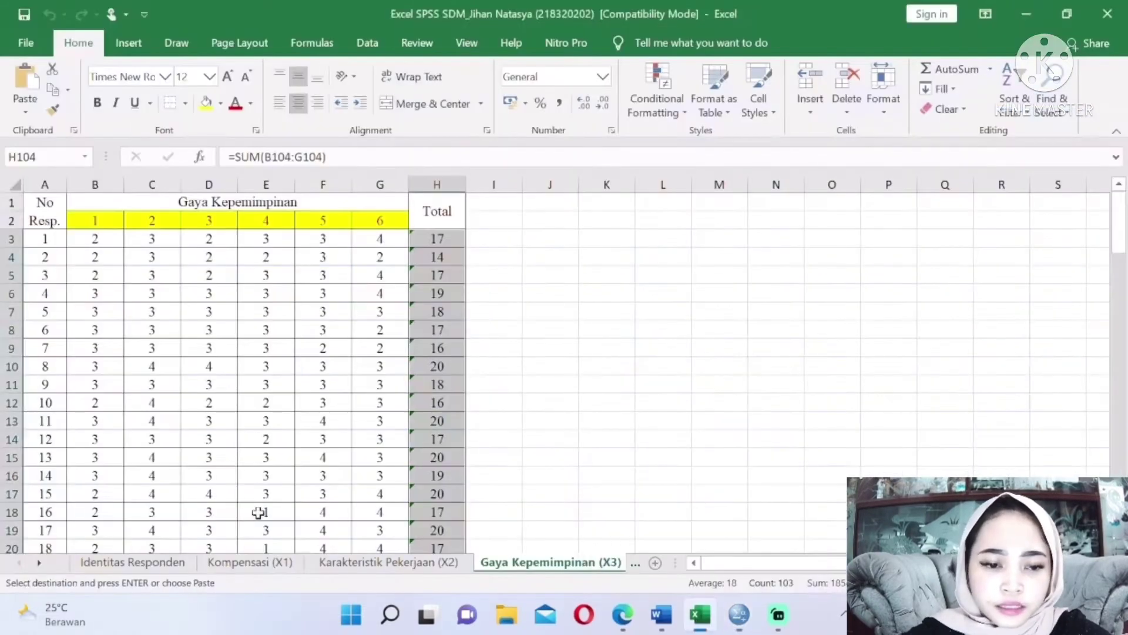
{"action": "left_click", "coordinate": [264, 564]}
{"action": "key", "text": "ctrl+c"}
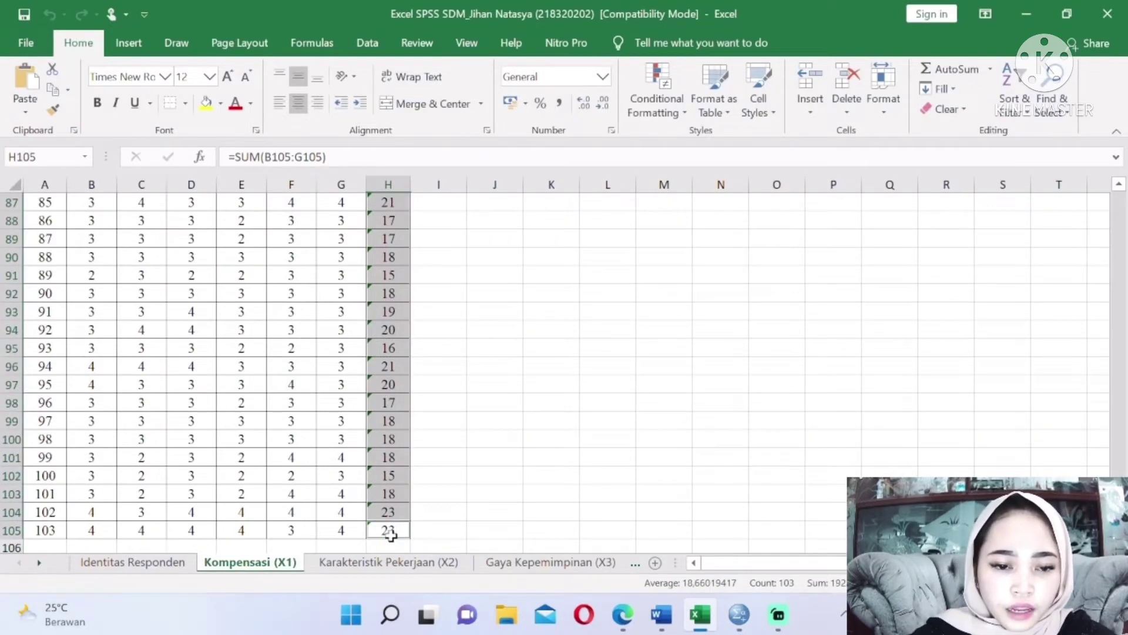
{"action": "left_click", "coordinate": [739, 615]}
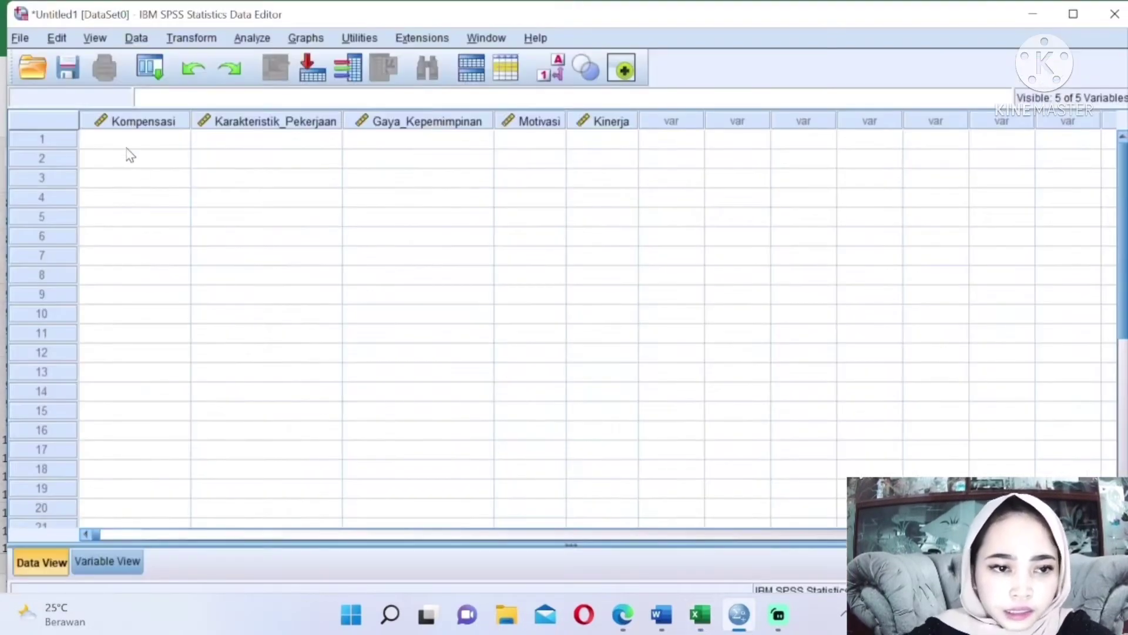
{"action": "left_click", "coordinate": [118, 129]}
{"action": "left_click", "coordinate": [252, 167]}
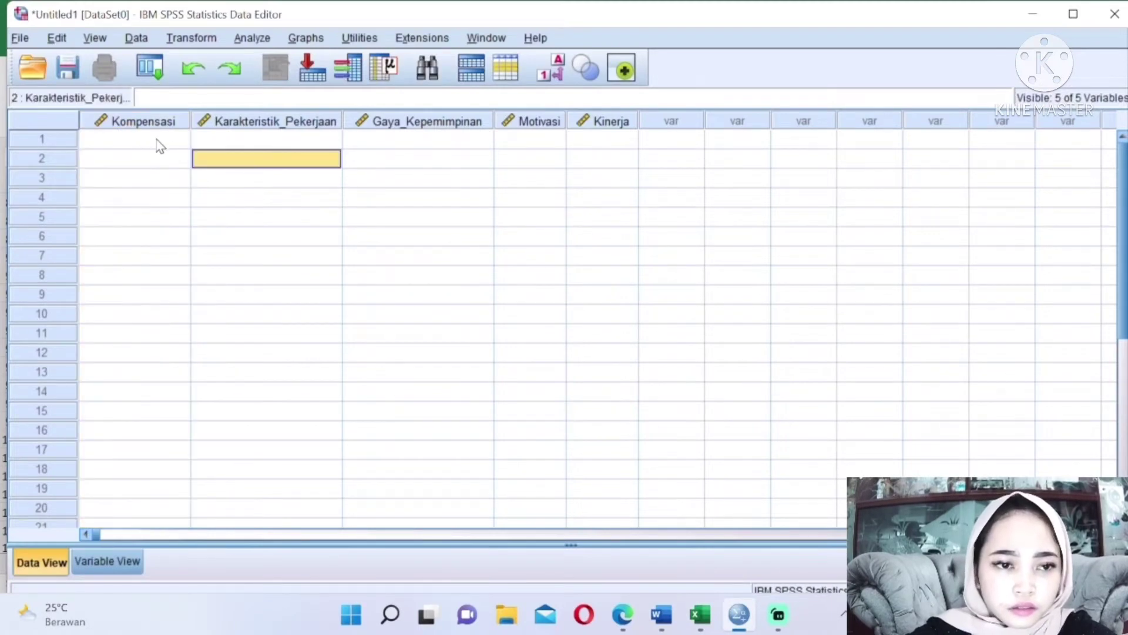
{"action": "left_click", "coordinate": [140, 137]}
{"action": "key", "text": "ctrl+v"}
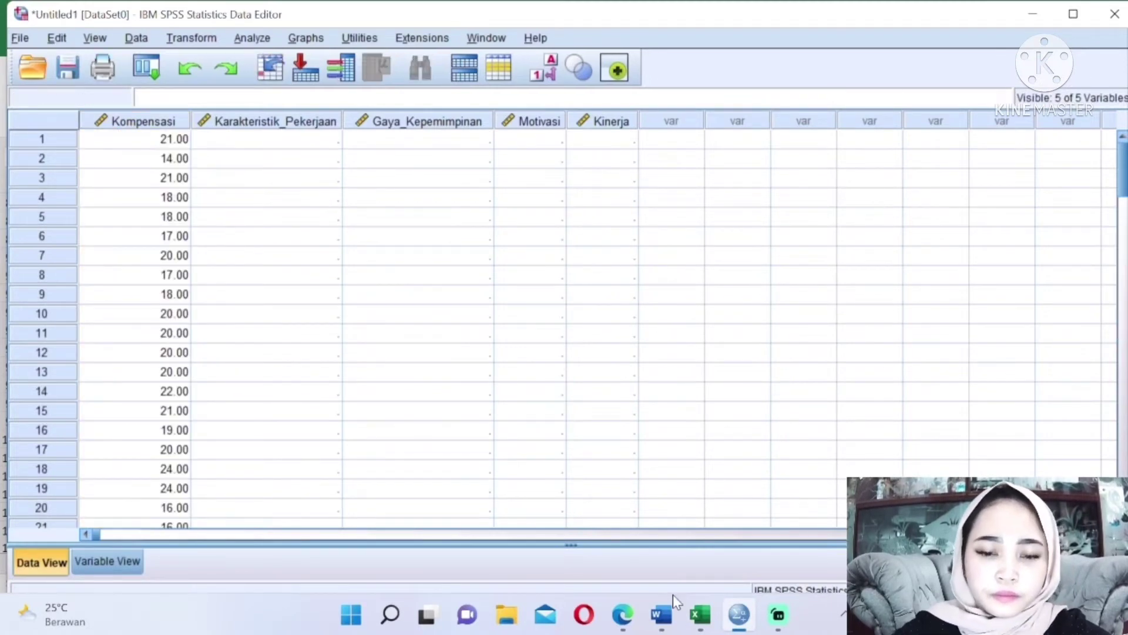
Step: Copy the totals (G3:G105) from Excel's Karakteristik Pekerjaan (X2) sheet into the Karakteristik_Pekerjaan column in SPSS, starting at row 1
{"action": "mouse_move", "coordinate": [700, 614]}
{"action": "left_click", "coordinate": [700, 554]}
{"action": "left_click", "coordinate": [353, 562]}
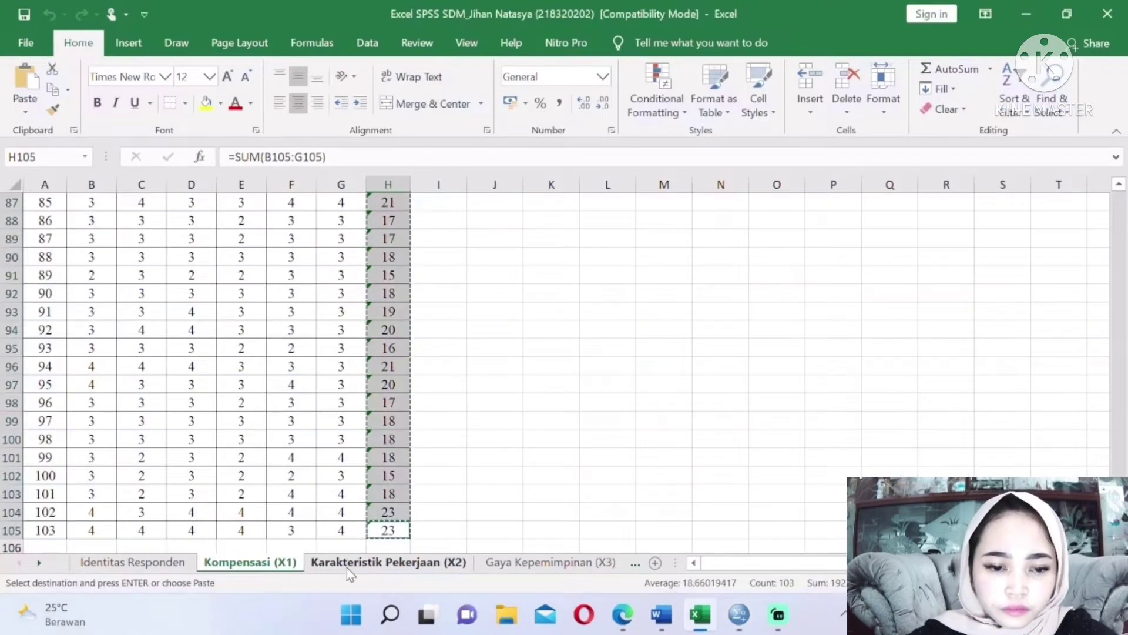
{"action": "scroll", "coordinate": [331, 218], "scroll_direction": "down", "scroll_amount": 1}
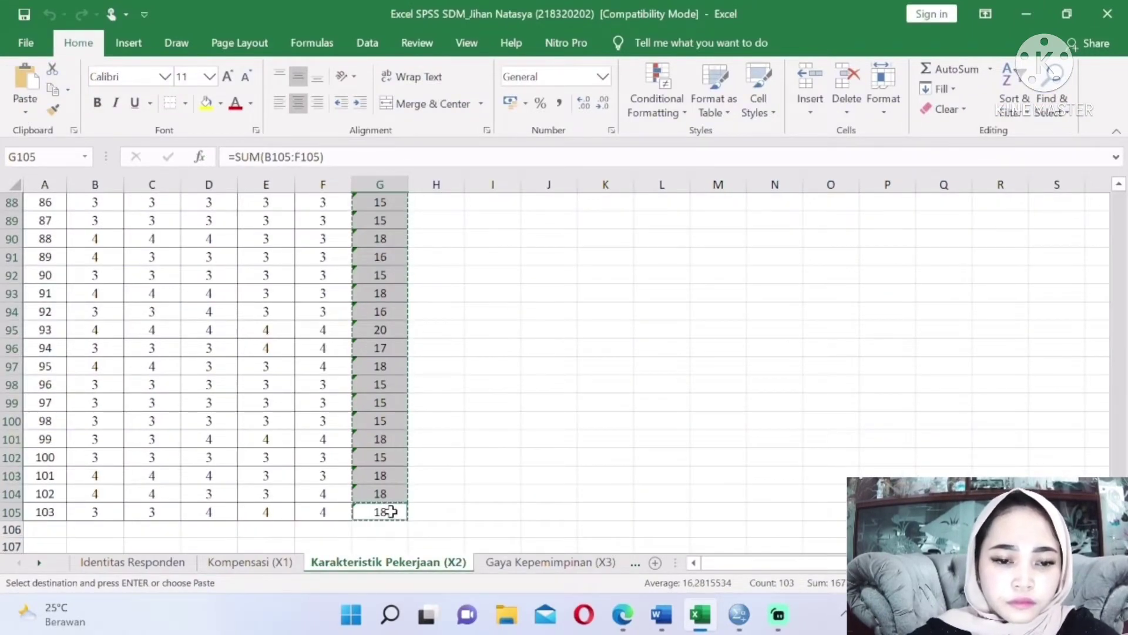
{"action": "left_click", "coordinate": [742, 617]}
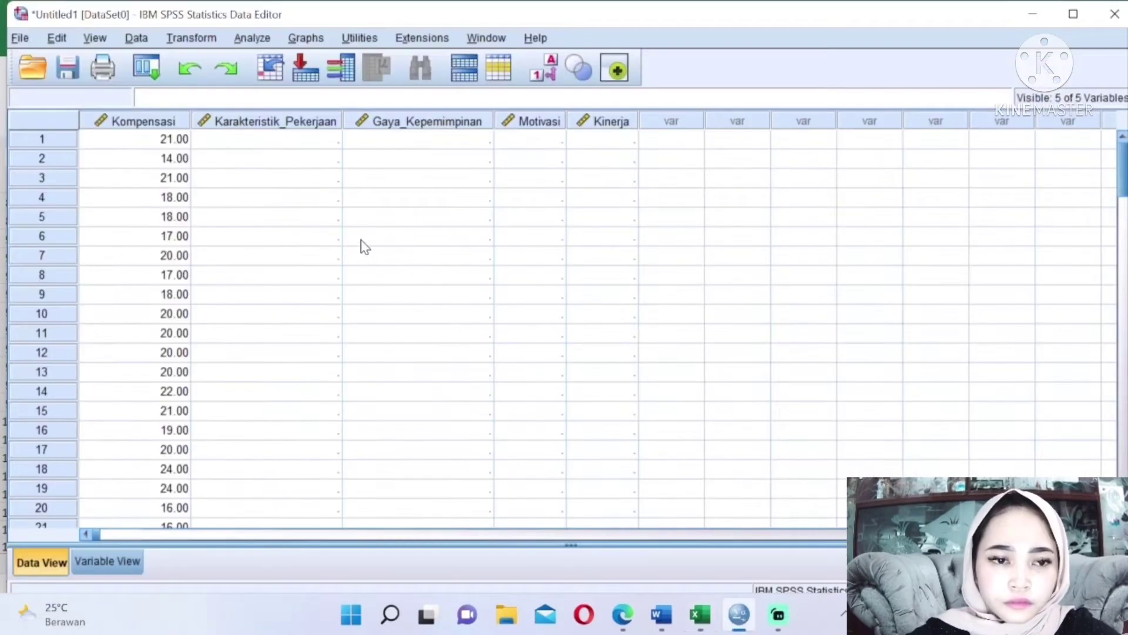
{"action": "left_click", "coordinate": [274, 141]}
{"action": "key", "text": "ctrl+v"}
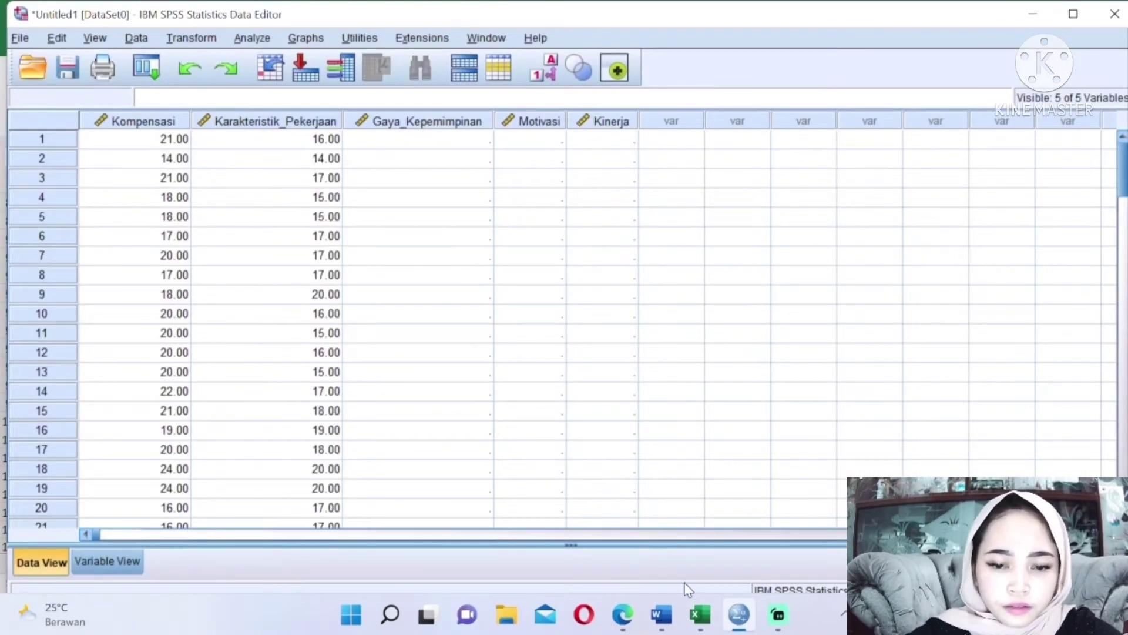
Step: Copy the totals (H3:H105) from Excel's Gaya Kepemimpinan (X3) sheet into the Gaya_Kepemimpinan column in SPSS, starting at row 1
{"action": "left_click", "coordinate": [685, 565]}
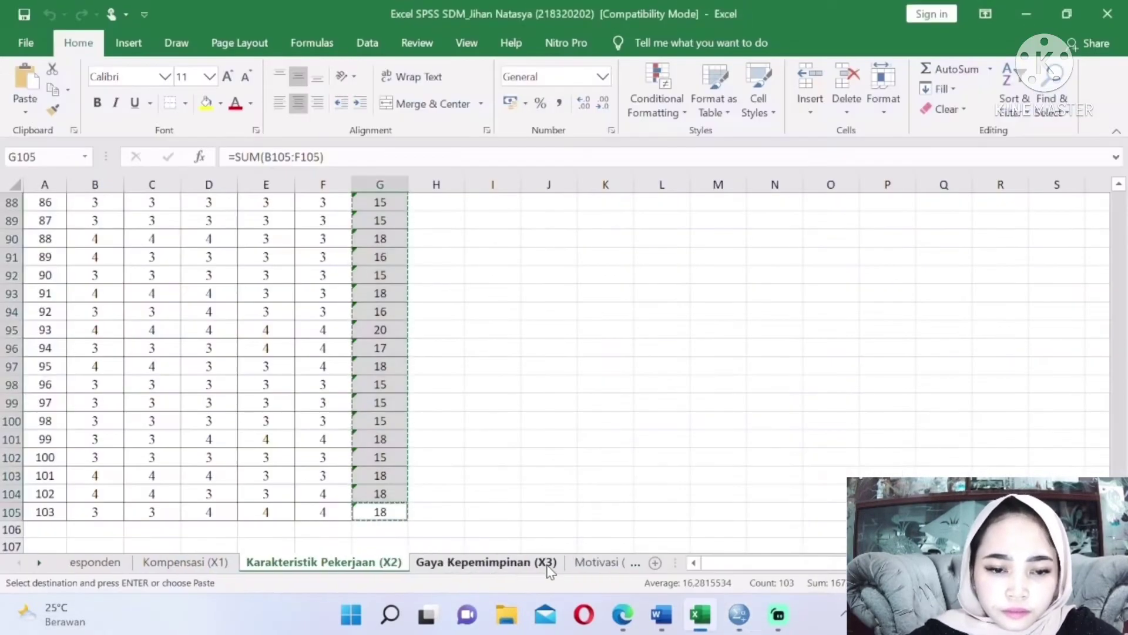
{"action": "left_click", "coordinate": [548, 564]}
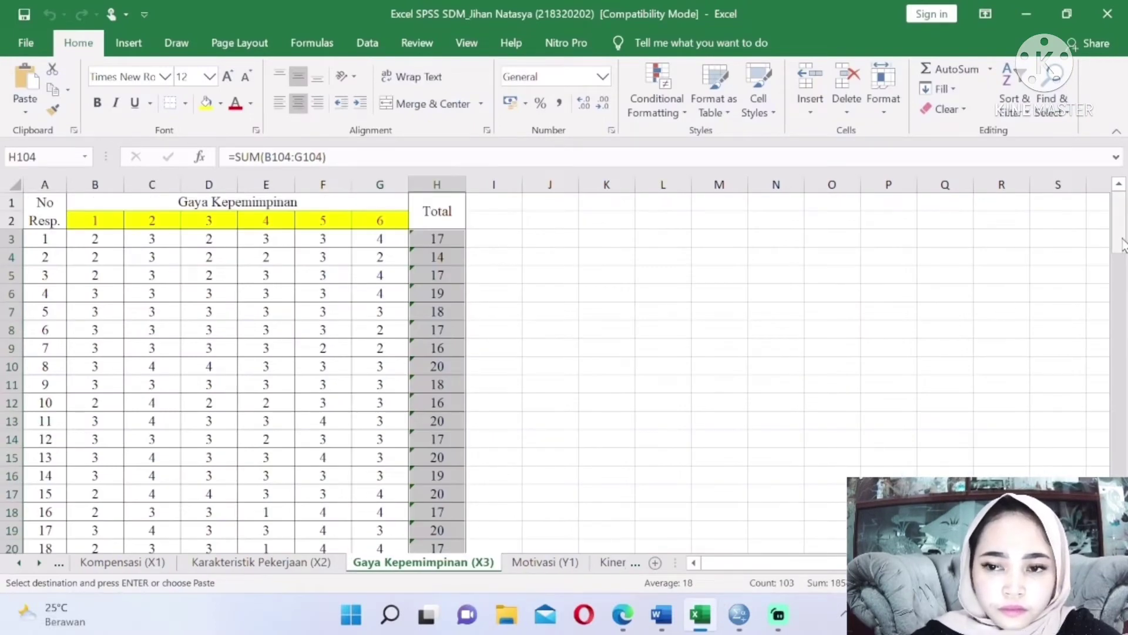
{"action": "left_click_drag", "start_coordinate": [1122, 244], "coordinate": [1119, 564]}
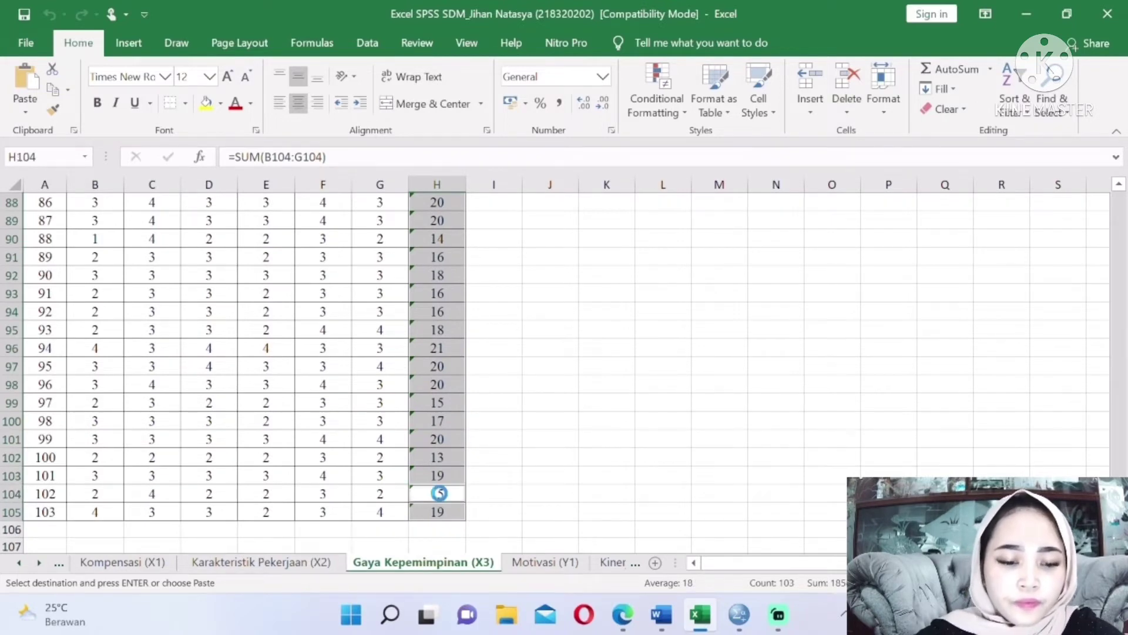
{"action": "left_click", "coordinate": [740, 628]}
{"action": "left_click", "coordinate": [416, 147]}
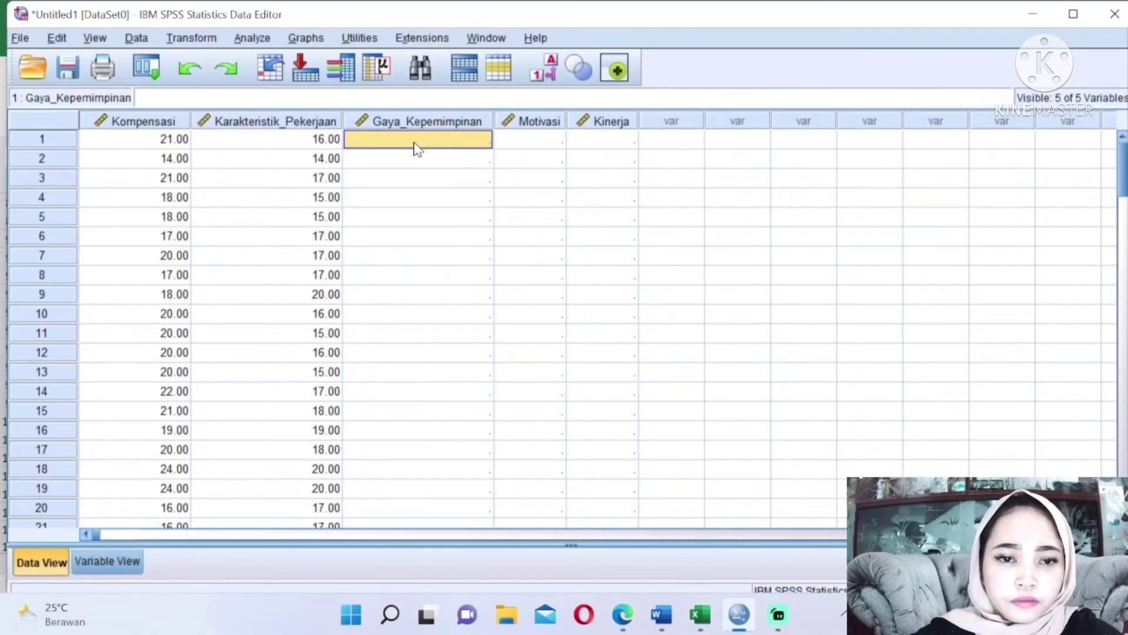
{"action": "key", "text": "ctrl+v"}
Step: Copy the totals (G3:G105) from Excel's Motivasi (Y1) sheet into the Motivasi column in SPSS, starting at row 1
{"action": "left_click", "coordinate": [698, 619]}
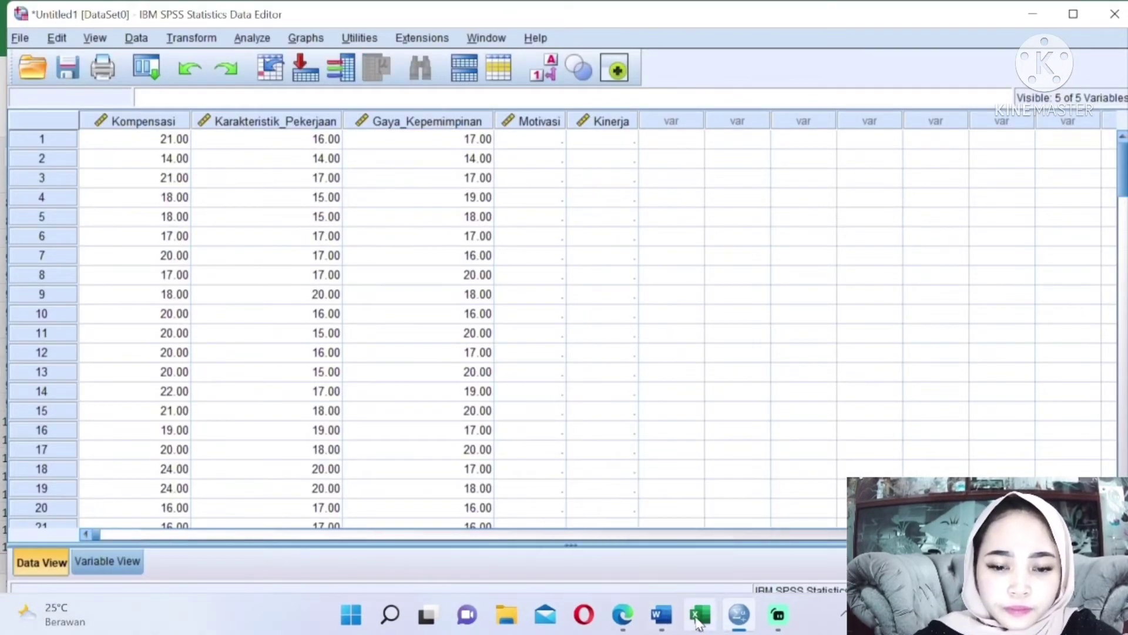
{"action": "left_click", "coordinate": [544, 565]}
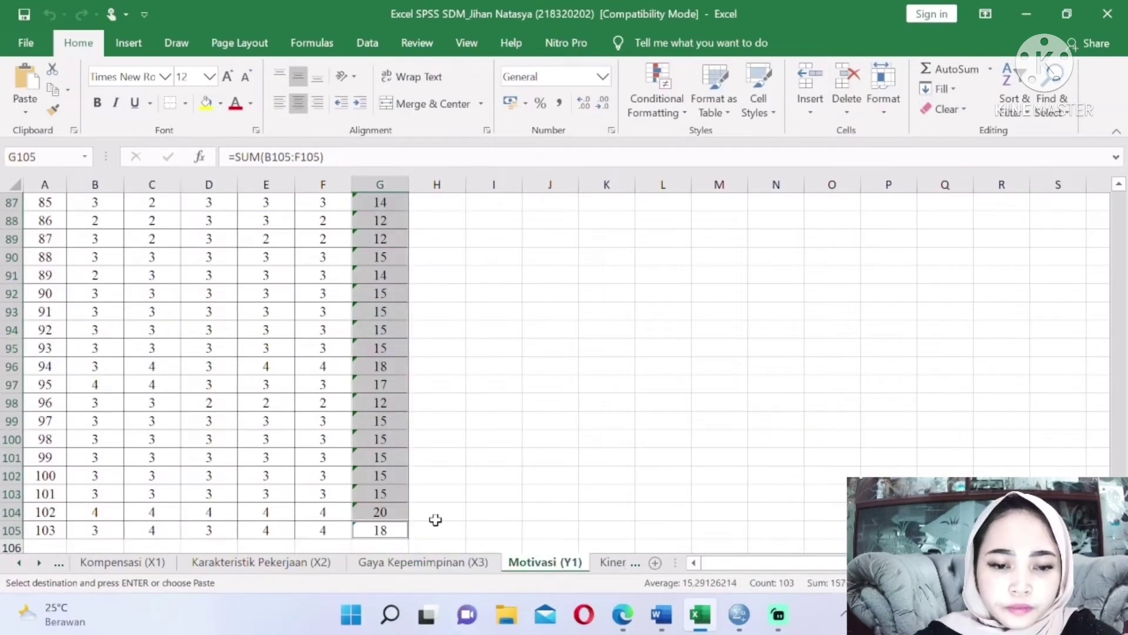
{"action": "key", "text": "ctrl+c"}
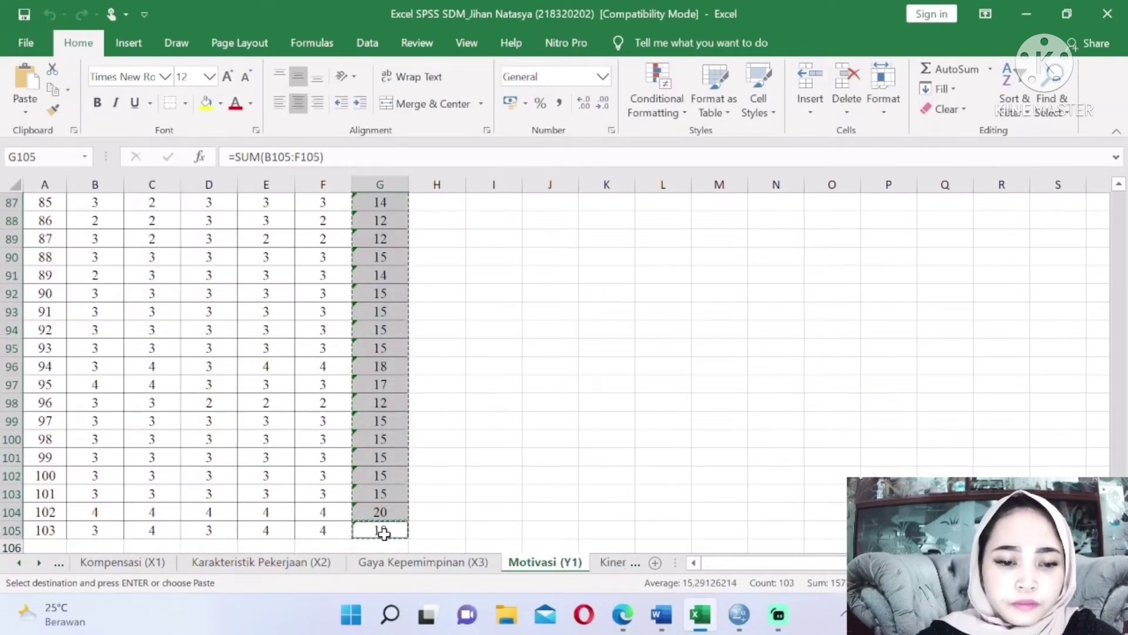
{"action": "left_click", "coordinate": [739, 614]}
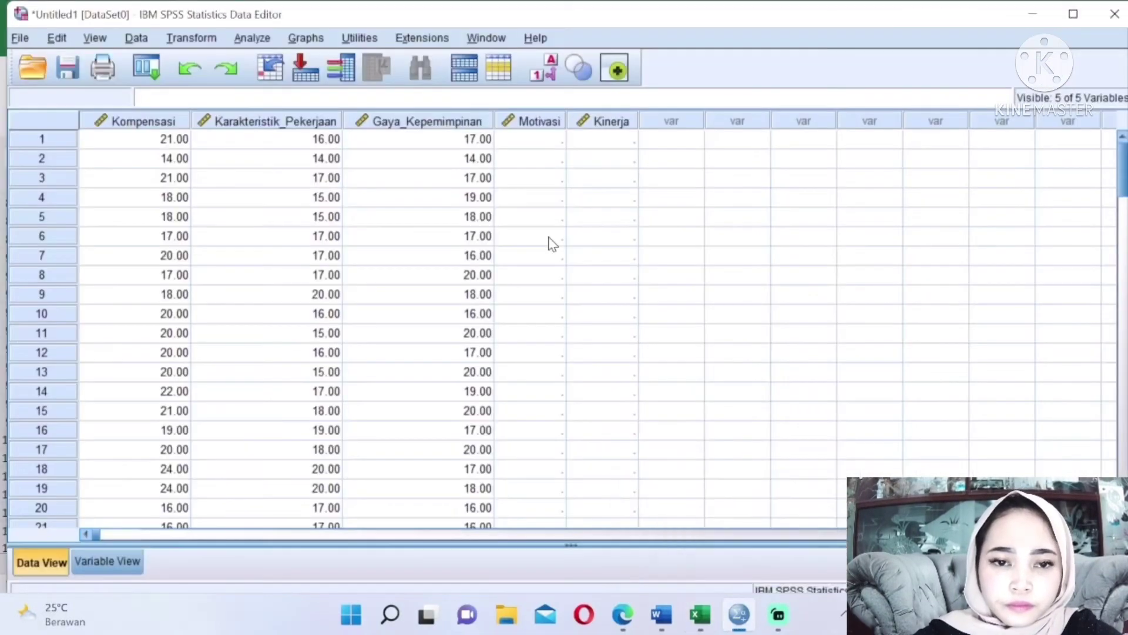
{"action": "left_click", "coordinate": [545, 140]}
{"action": "key", "text": "ctrl+v"}
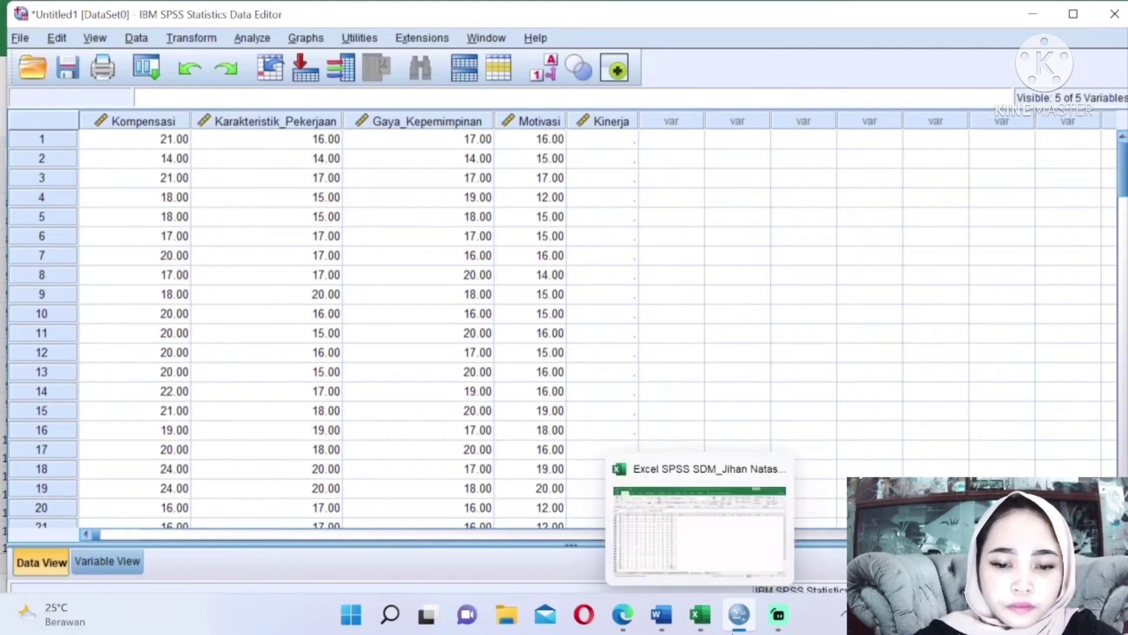
Step: Copy the totals (I3:I105) from Excel's Kinerja (Y2) sheet into the Kinerja column in SPSS, starting at row 1
{"action": "mouse_move", "coordinate": [702, 617]}
{"action": "left_click", "coordinate": [688, 553]}
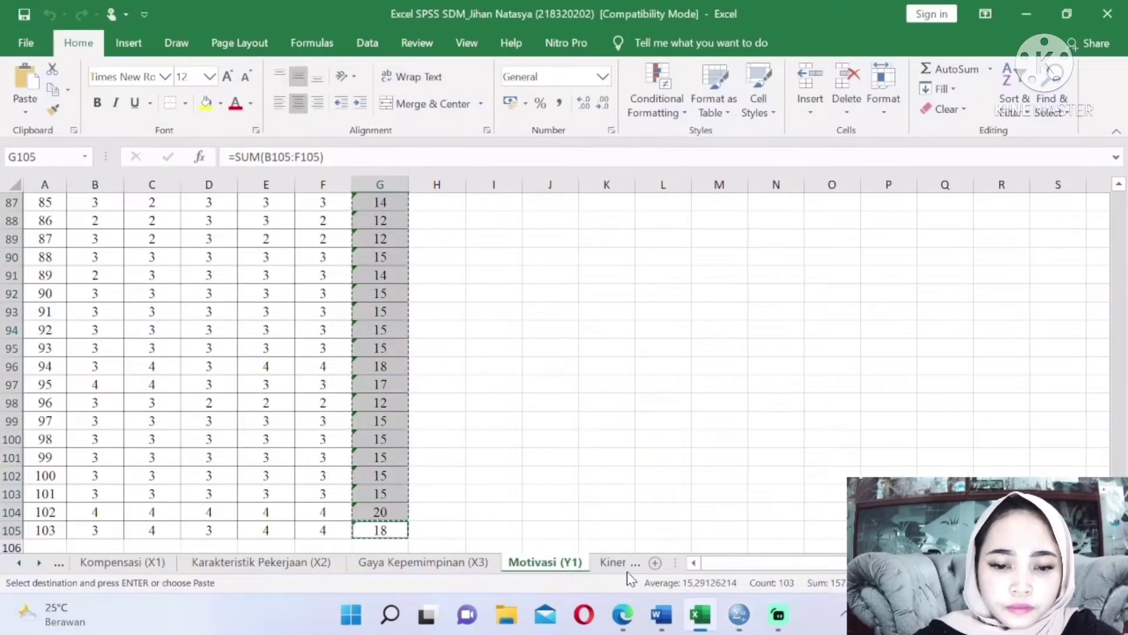
{"action": "left_click", "coordinate": [611, 562]}
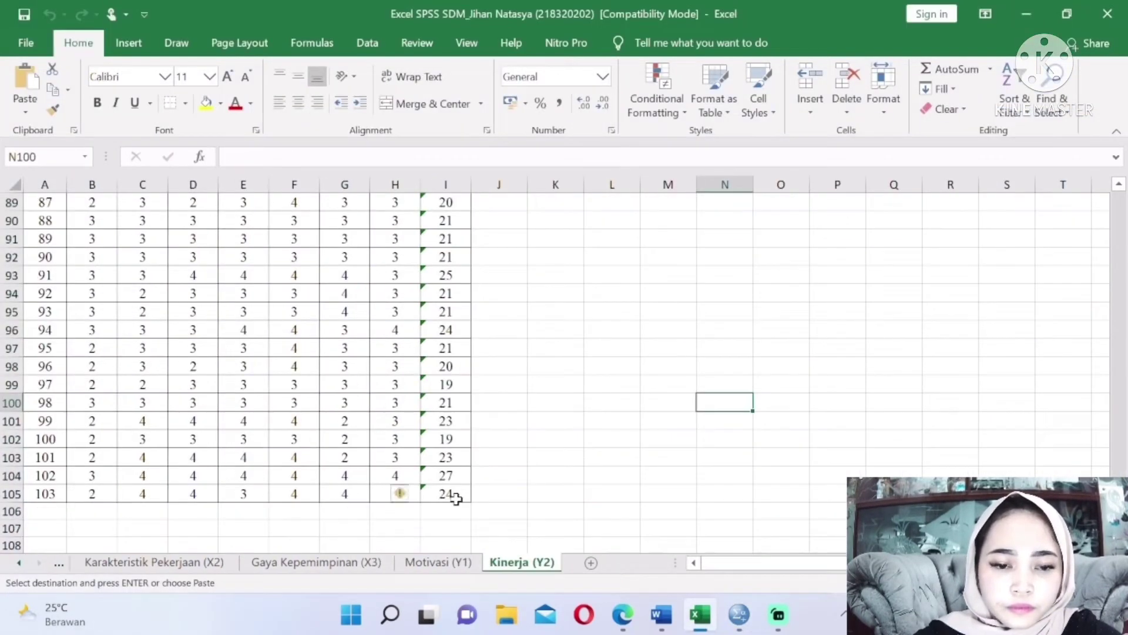
{"action": "left_click_drag", "start_coordinate": [446, 530], "coordinate": [444, 244]}
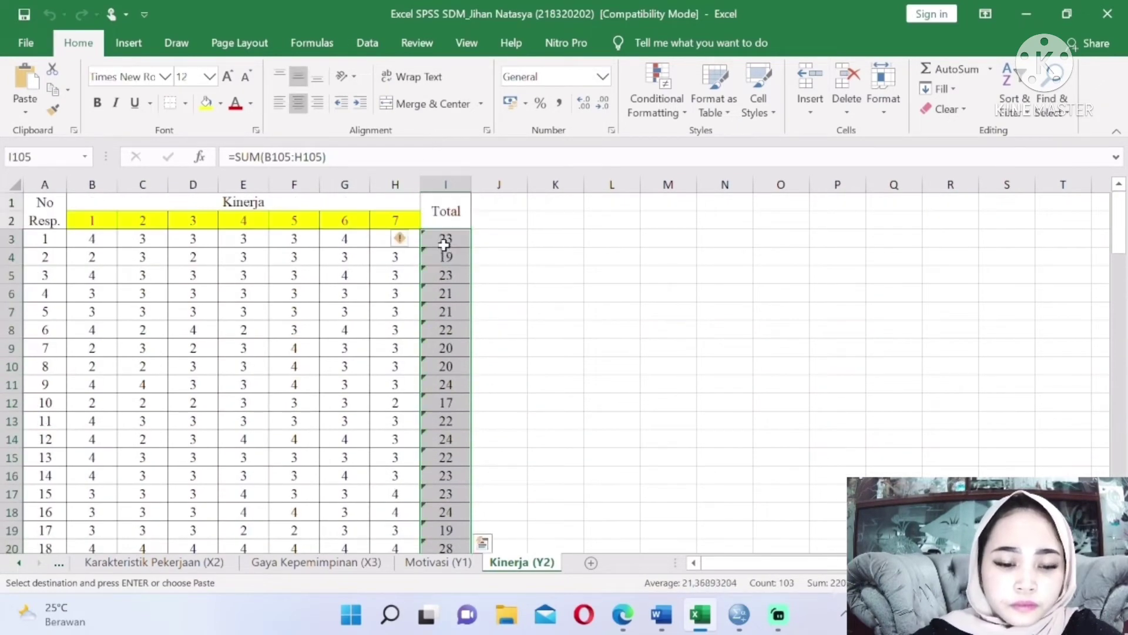
{"action": "key", "text": "ctrl+c"}
{"action": "mouse_move", "coordinate": [740, 614]}
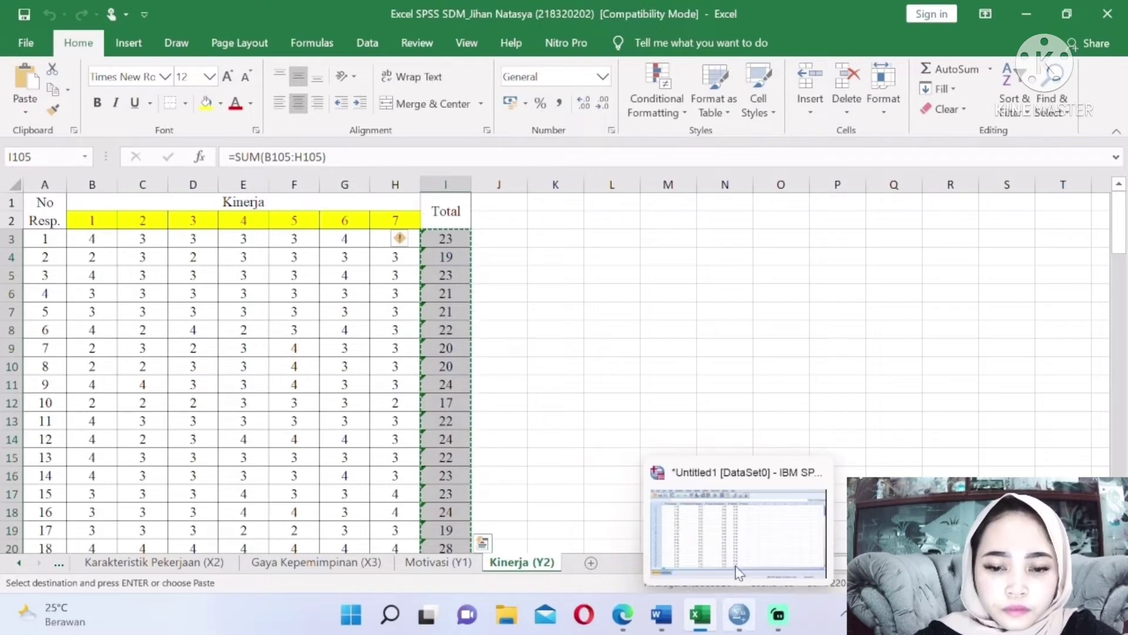
{"action": "left_click", "coordinate": [735, 541]}
{"action": "left_click", "coordinate": [607, 141]}
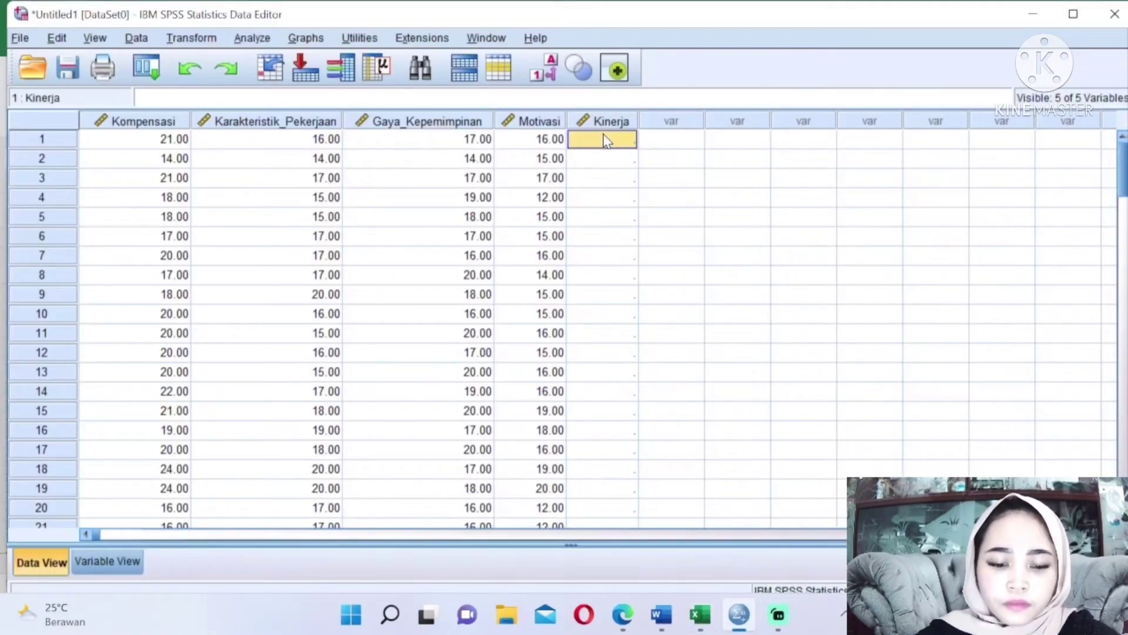
{"action": "key", "text": "ctrl+v"}
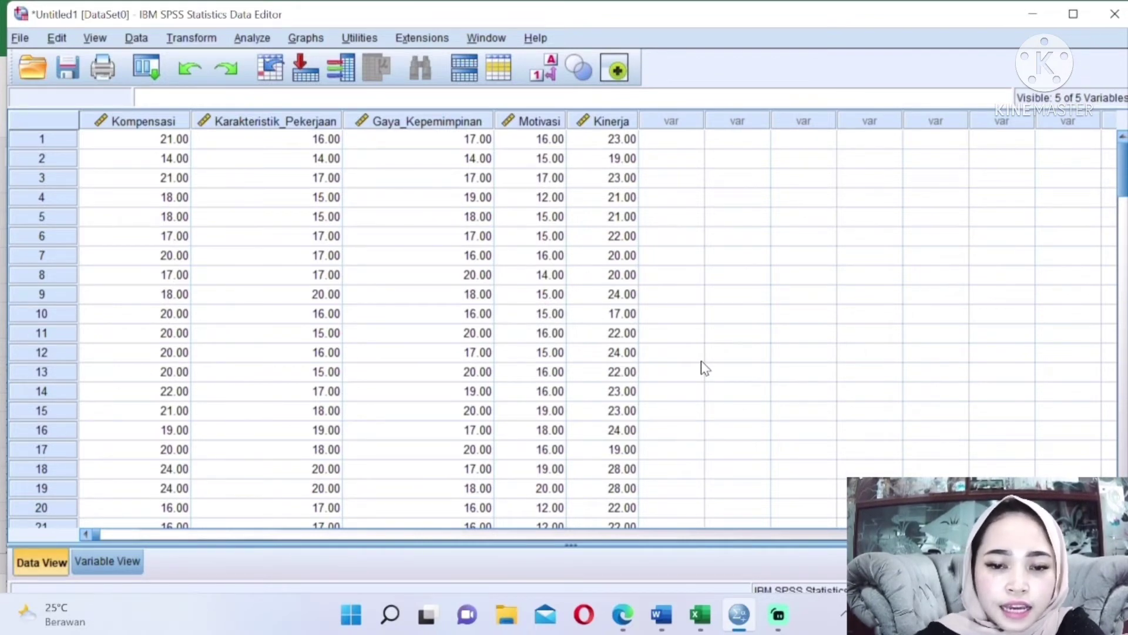
Step: Run Descriptives on all five variables, from Kompensasi to Kinerja, with their standardized values saved as new variables
{"action": "left_click", "coordinate": [269, 34]}
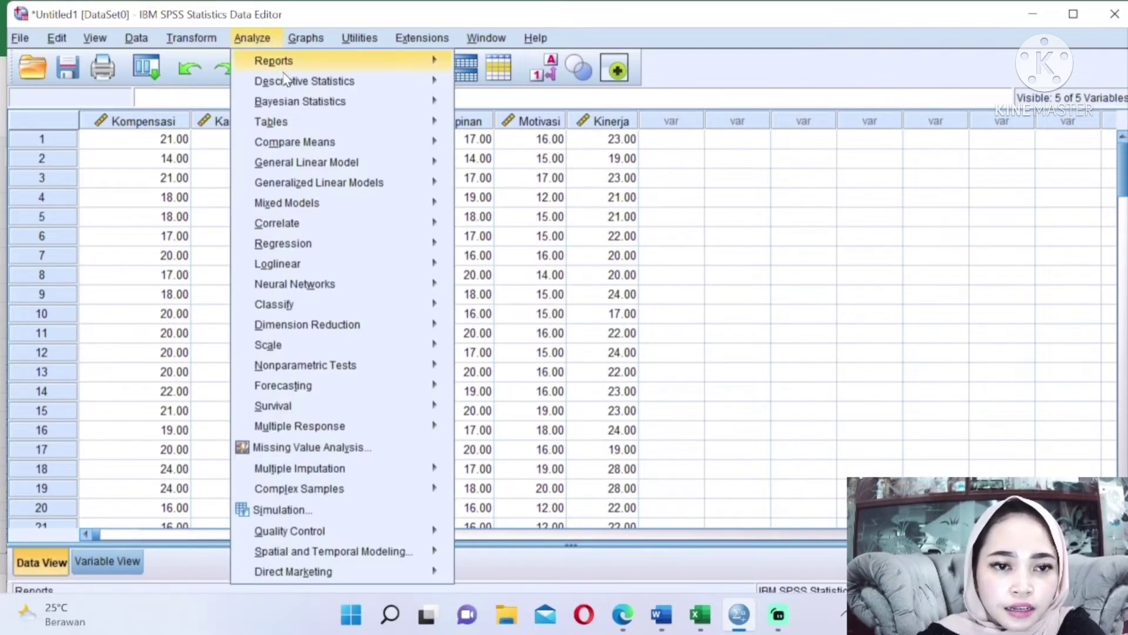
{"action": "mouse_move", "coordinate": [288, 88]}
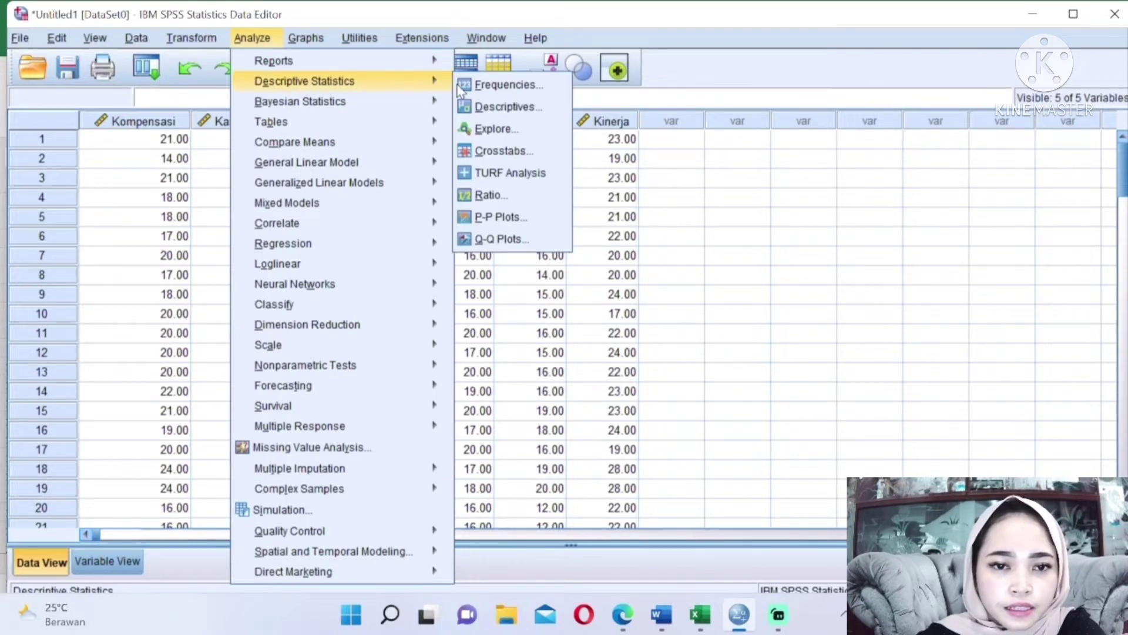
{"action": "left_click", "coordinate": [499, 107]}
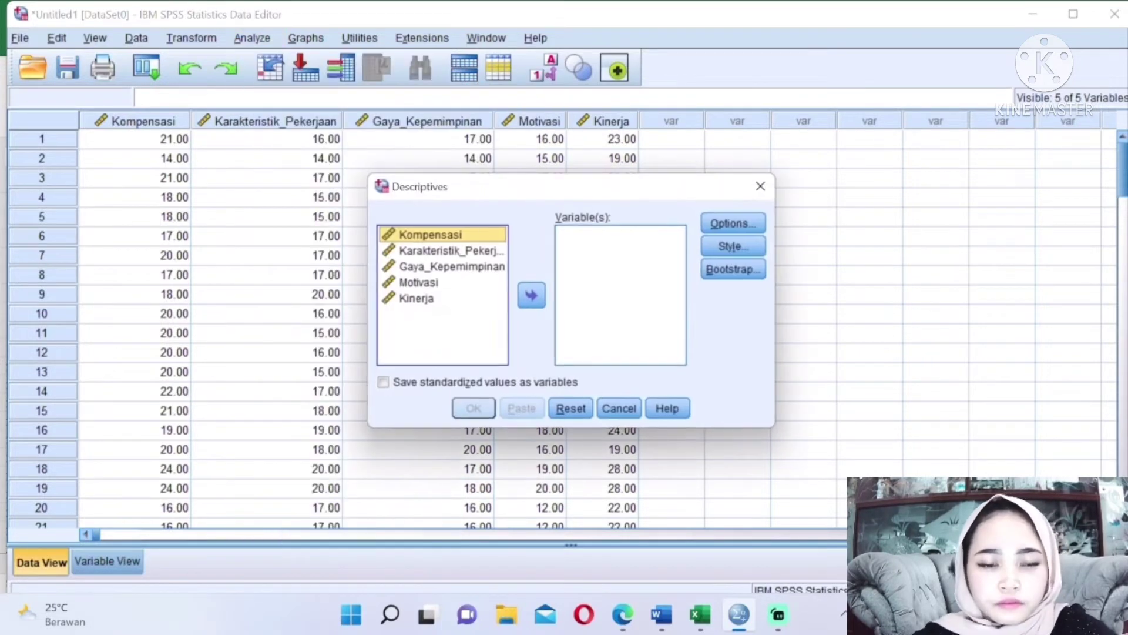
{"action": "left_click", "coordinate": [453, 249], "text": "shift"}
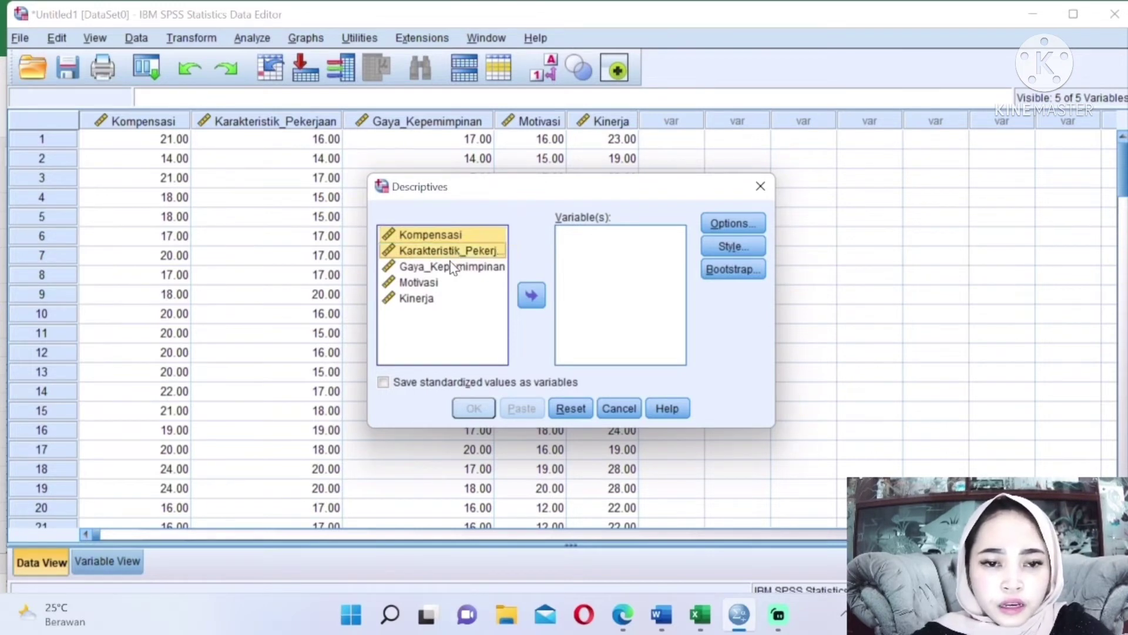
{"action": "left_click", "coordinate": [447, 272], "text": "shift"}
{"action": "left_click", "coordinate": [447, 270], "text": "ctrl"}
{"action": "left_click", "coordinate": [447, 279], "text": "ctrl"}
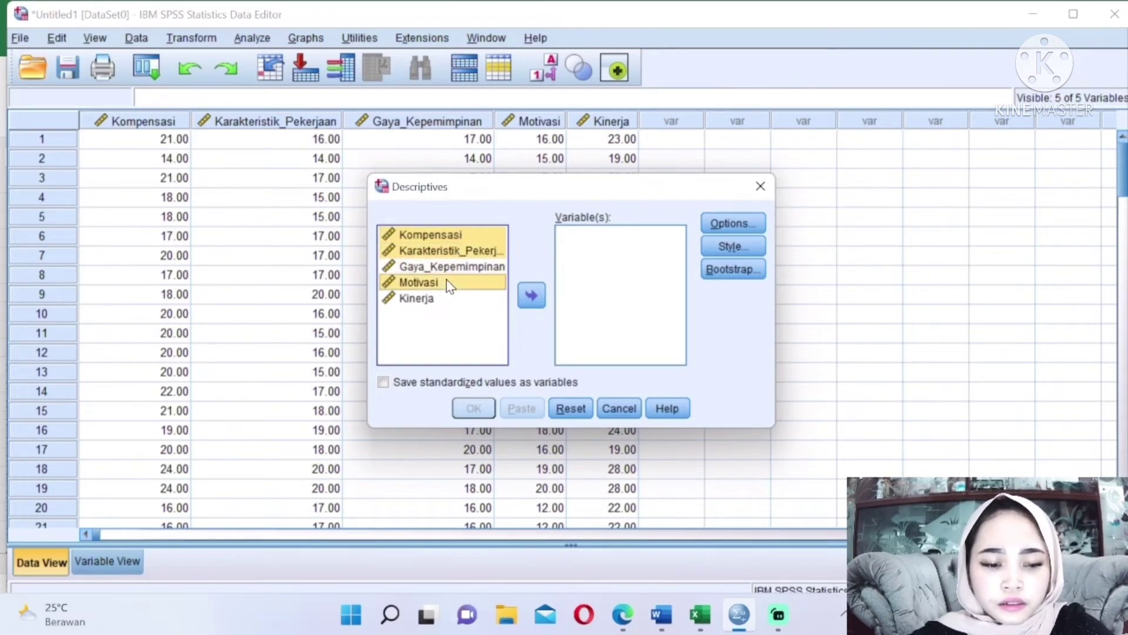
{"action": "key", "text": "ctrl+a"}
{"action": "left_click", "coordinate": [533, 291]}
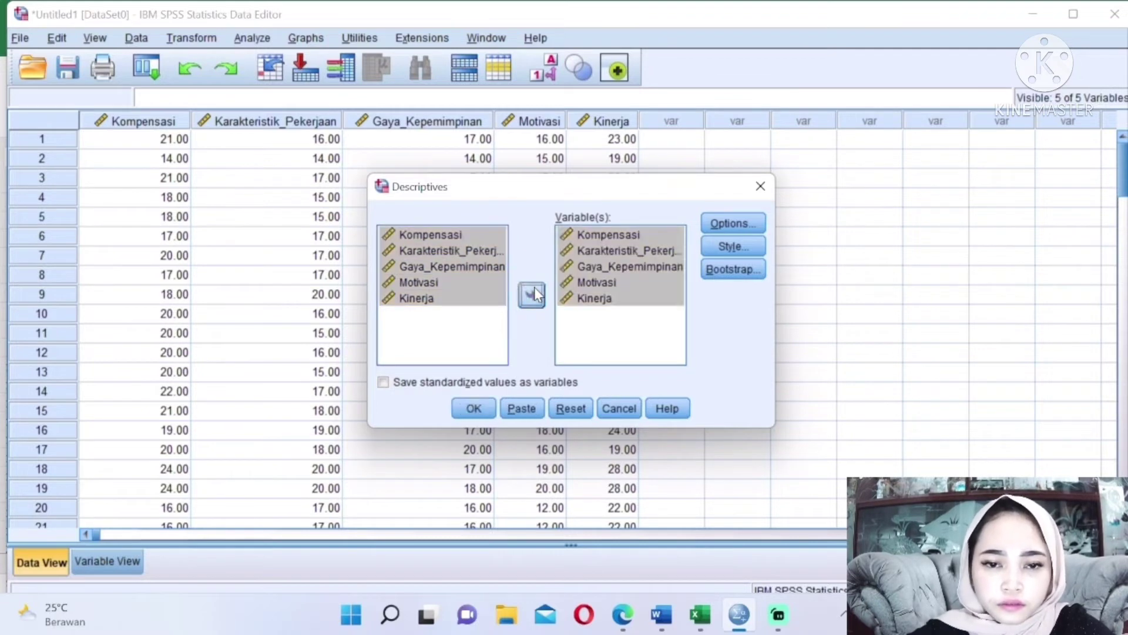
{"action": "left_click", "coordinate": [396, 385]}
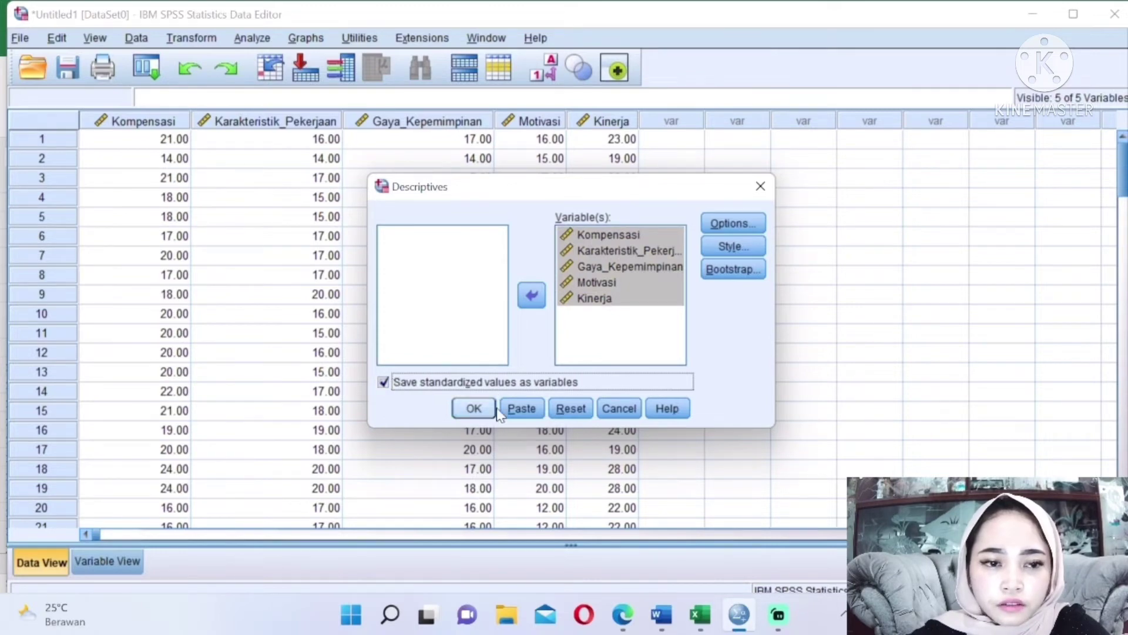
{"action": "left_click", "coordinate": [477, 407]}
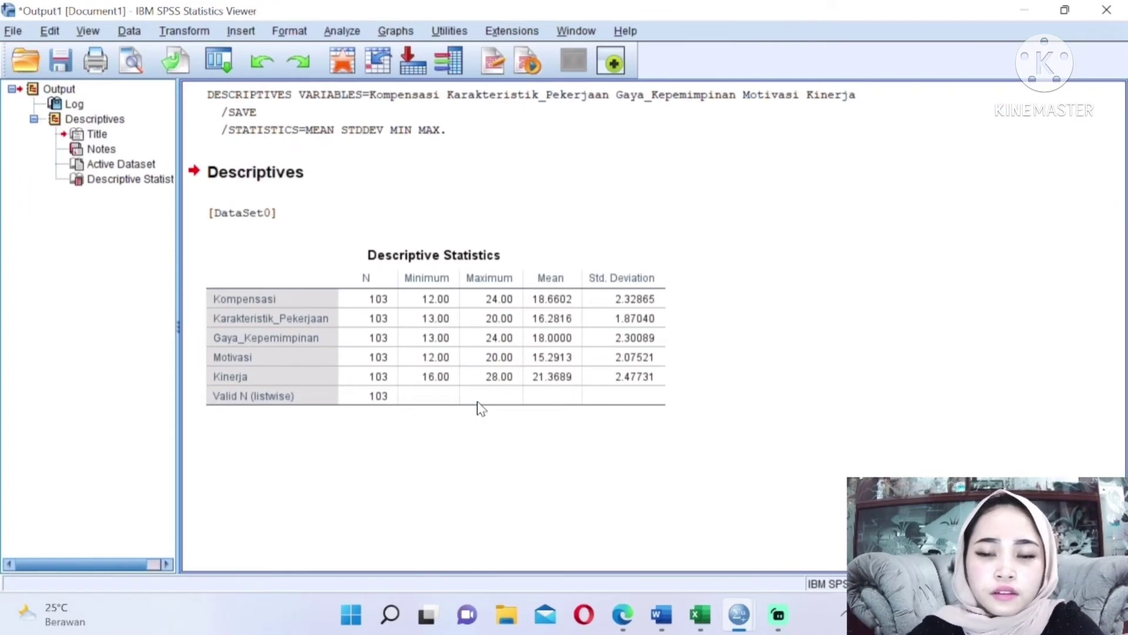
Step: Return to the SPSS Data Editor and narrow the standardized variable columns from ZKompensasi to ZKinerja in the data view
{"action": "mouse_move", "coordinate": [736, 618]}
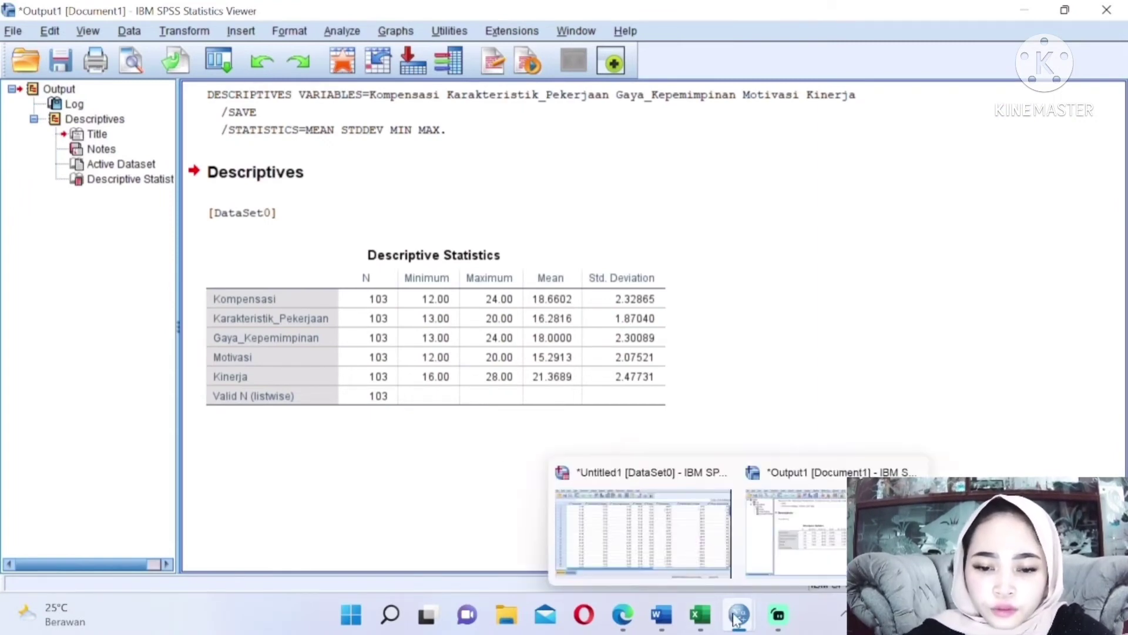
{"action": "left_click", "coordinate": [643, 523]}
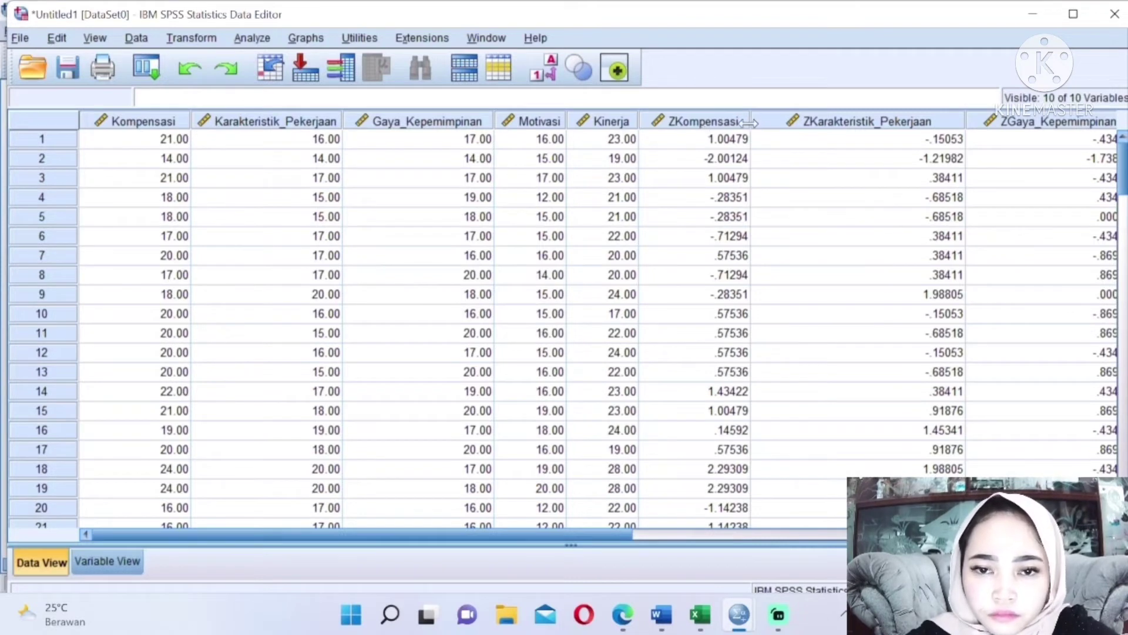
{"action": "mouse_move", "coordinate": [749, 121]}
{"action": "left_mouse_down"}
{"action": "mouse_move", "coordinate": [727, 132]}
{"action": "mouse_move", "coordinate": [736, 139]}
{"action": "left_mouse_up"}
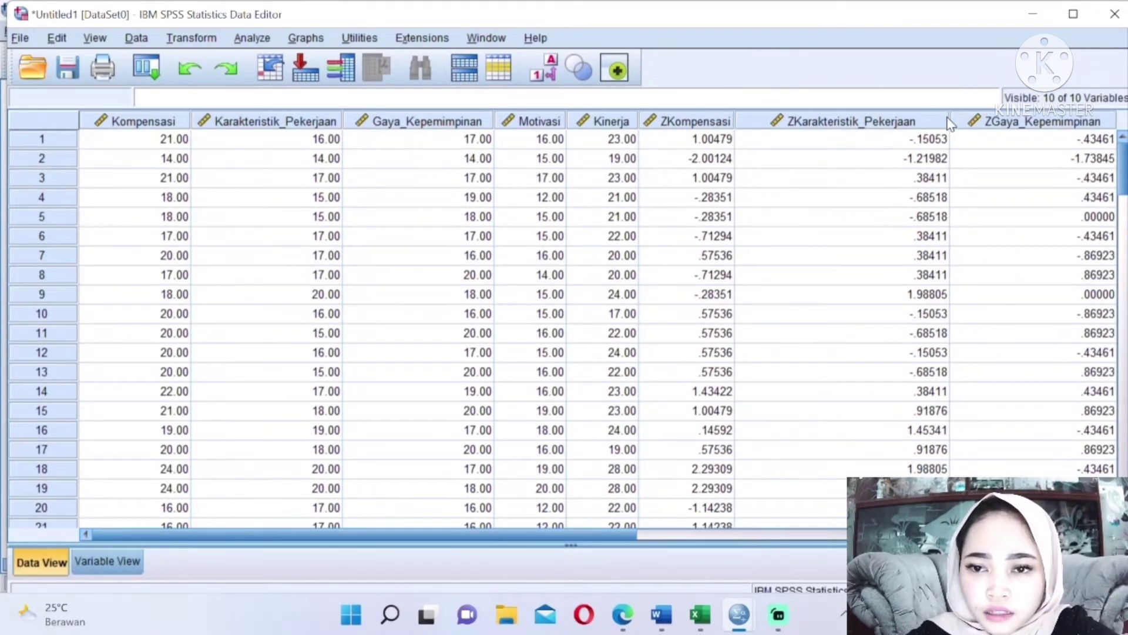
{"action": "left_click_drag", "start_coordinate": [948, 117], "coordinate": [890, 141]}
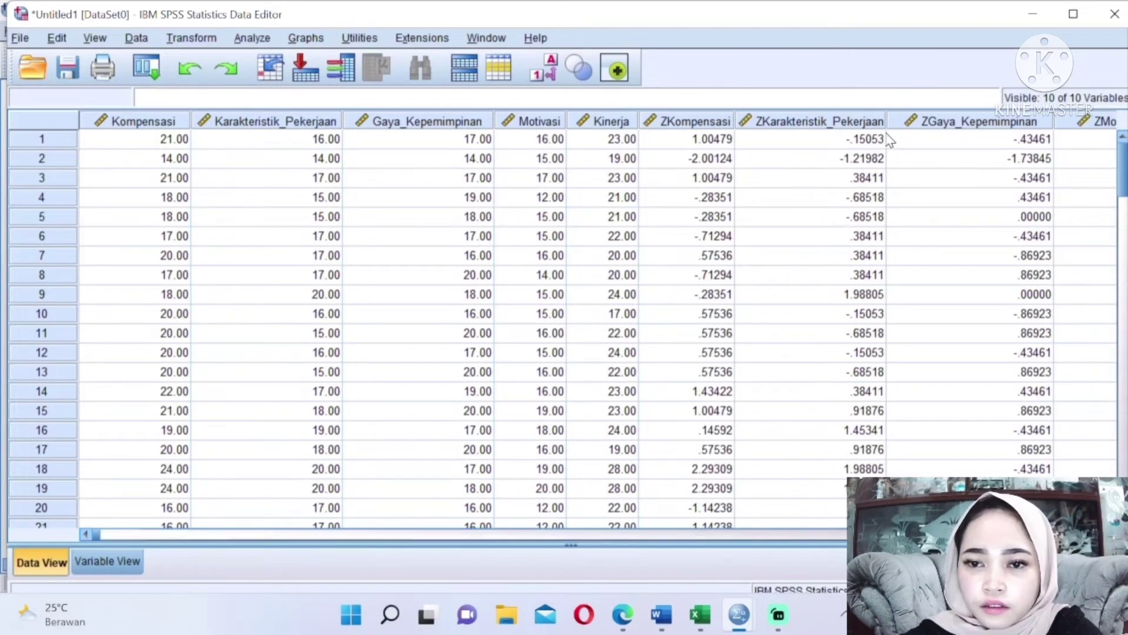
{"action": "left_click_drag", "start_coordinate": [1054, 125], "coordinate": [1014, 128]}
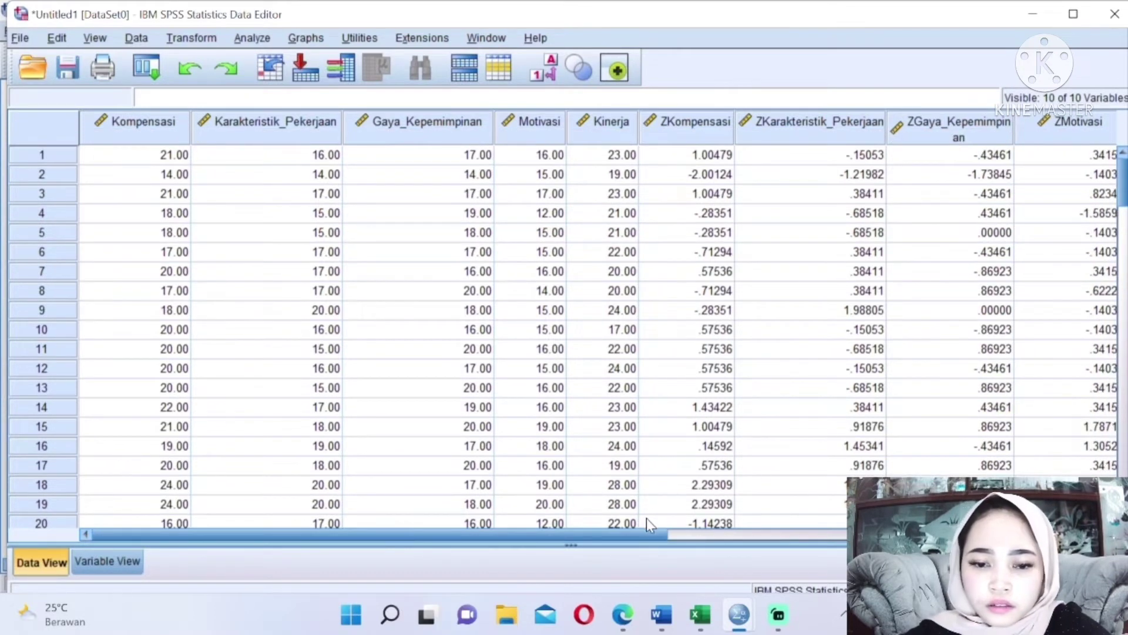
{"action": "left_click", "coordinate": [711, 535]}
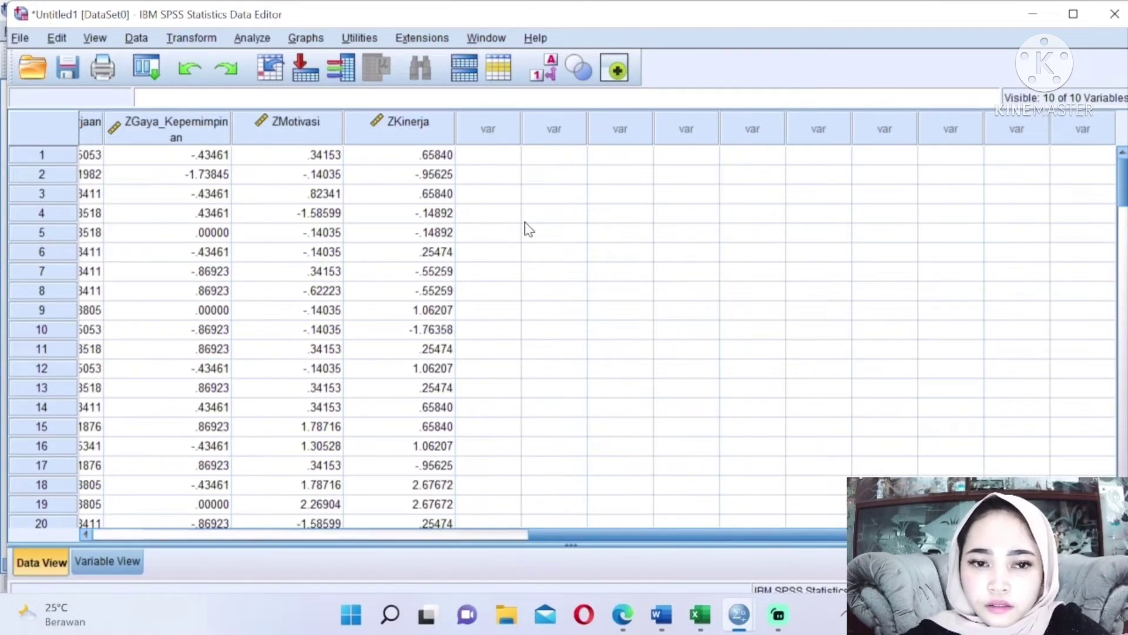
{"action": "left_click_drag", "start_coordinate": [453, 127], "coordinate": [515, 139]}
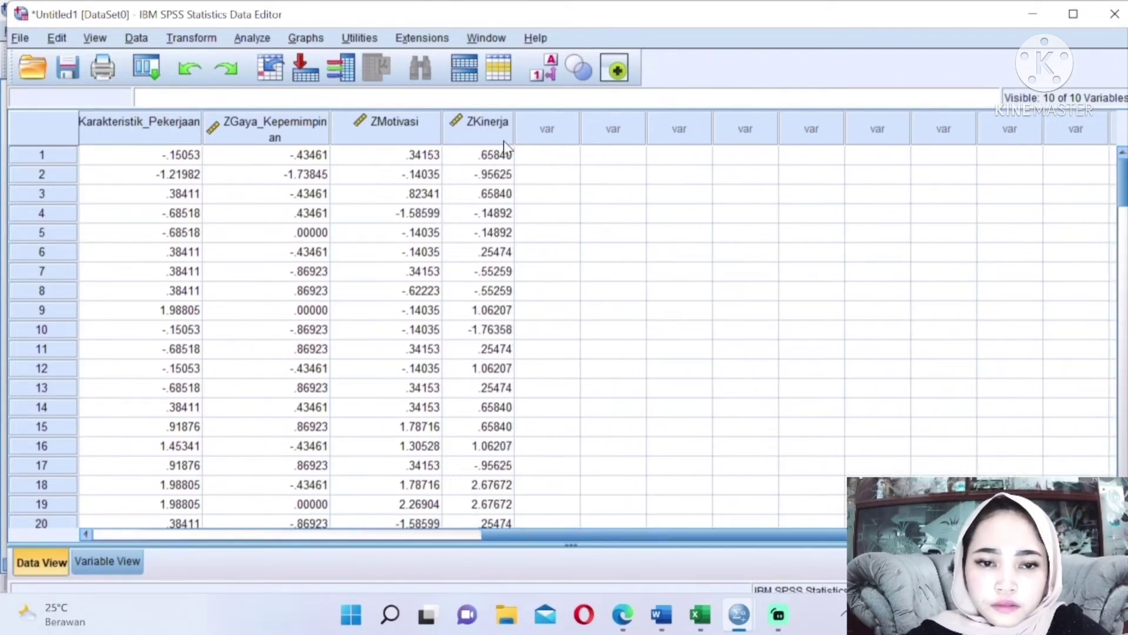
{"action": "left_click_drag", "start_coordinate": [441, 128], "coordinate": [404, 132]}
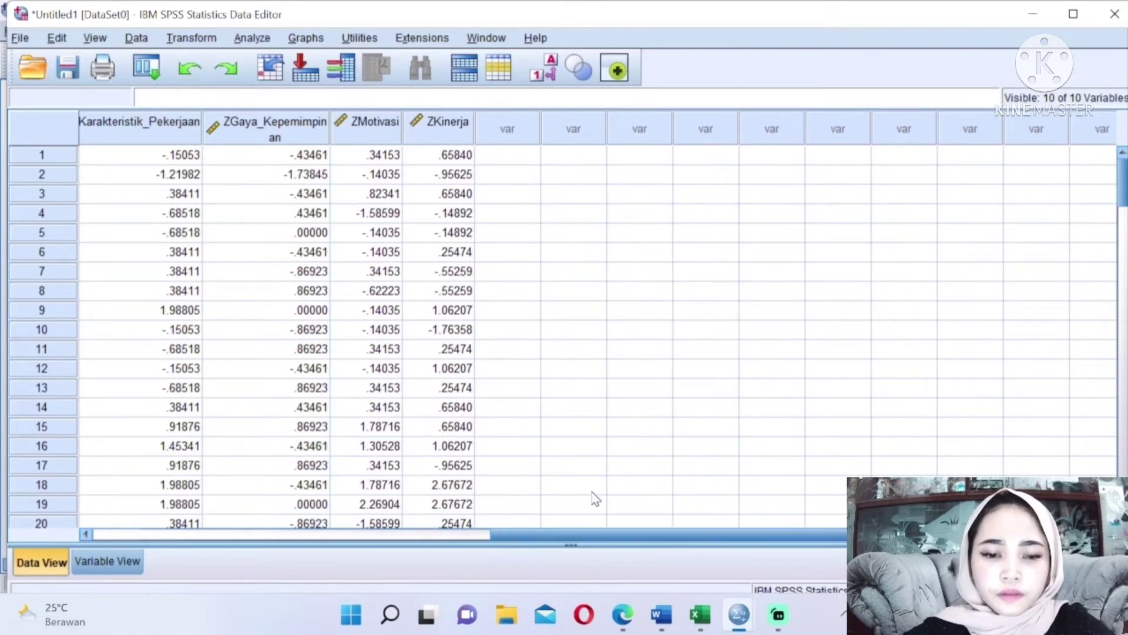
{"action": "scroll", "coordinate": [494, 532], "scroll_direction": "left", "scroll_amount": 2}
{"action": "scroll", "coordinate": [488, 517], "scroll_direction": "left", "scroll_amount": 3}
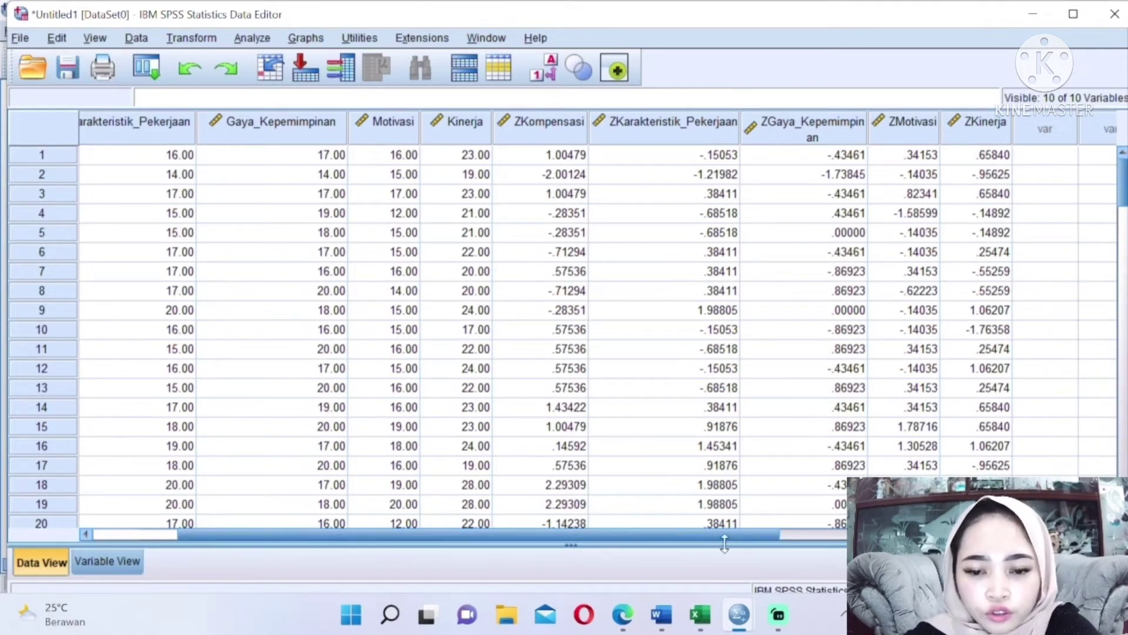
Step: Switch to the Word document and review the absolute standardized moderating terms defined under the regression equation
{"action": "mouse_move", "coordinate": [662, 615]}
{"action": "left_click", "coordinate": [711, 470]}
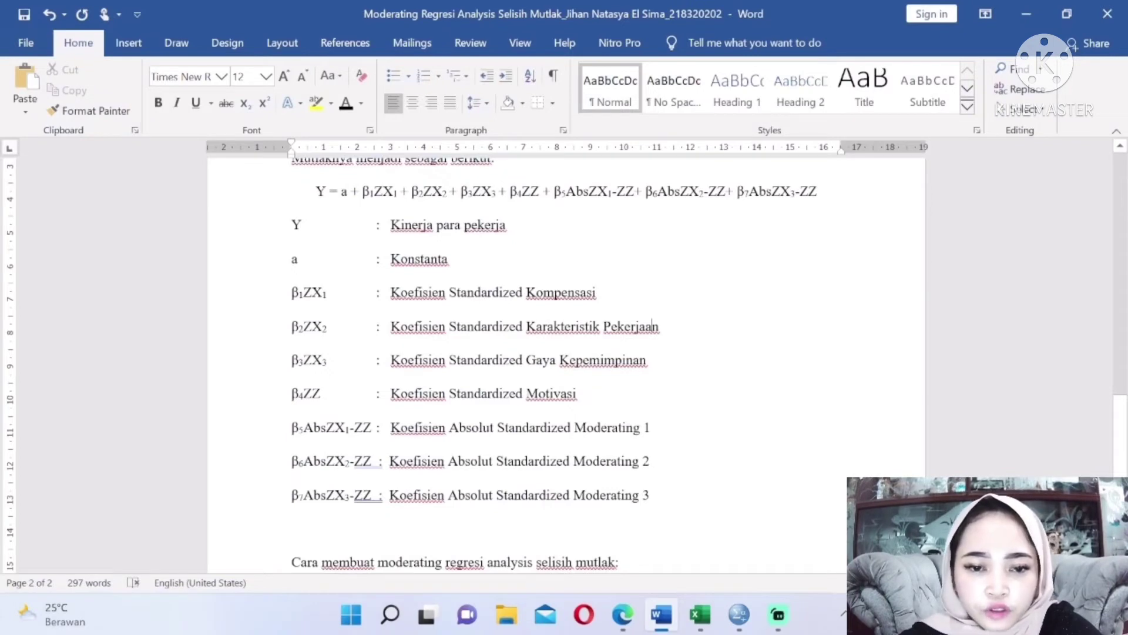
{"action": "left_click_drag", "start_coordinate": [650, 463], "coordinate": [447, 463]}
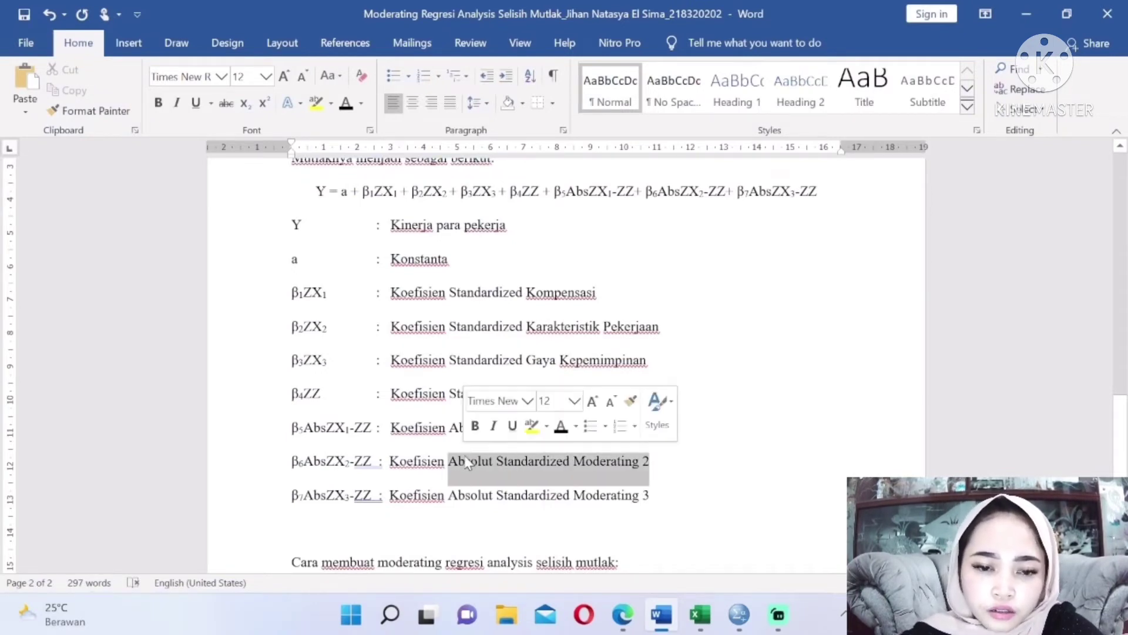
{"action": "left_click_drag", "start_coordinate": [429, 360], "coordinate": [550, 379]}
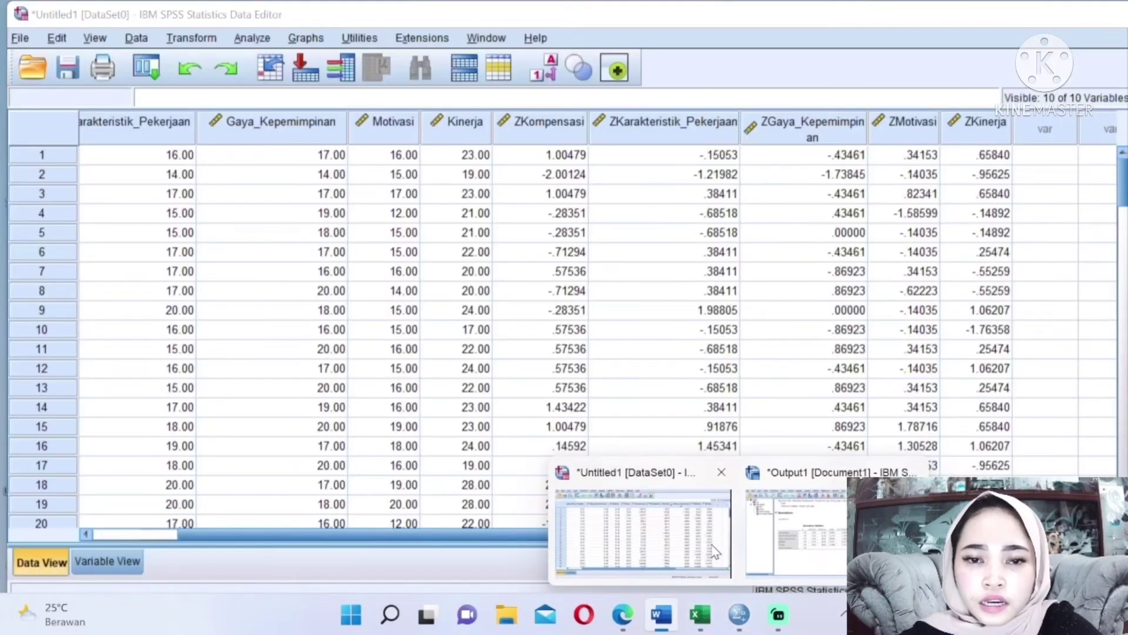
Step: Switch back to the SPSS dataset and start Compute Variable with Moderating_1 as the target variable
{"action": "left_click", "coordinate": [640, 517]}
{"action": "left_click", "coordinate": [1031, 158]}
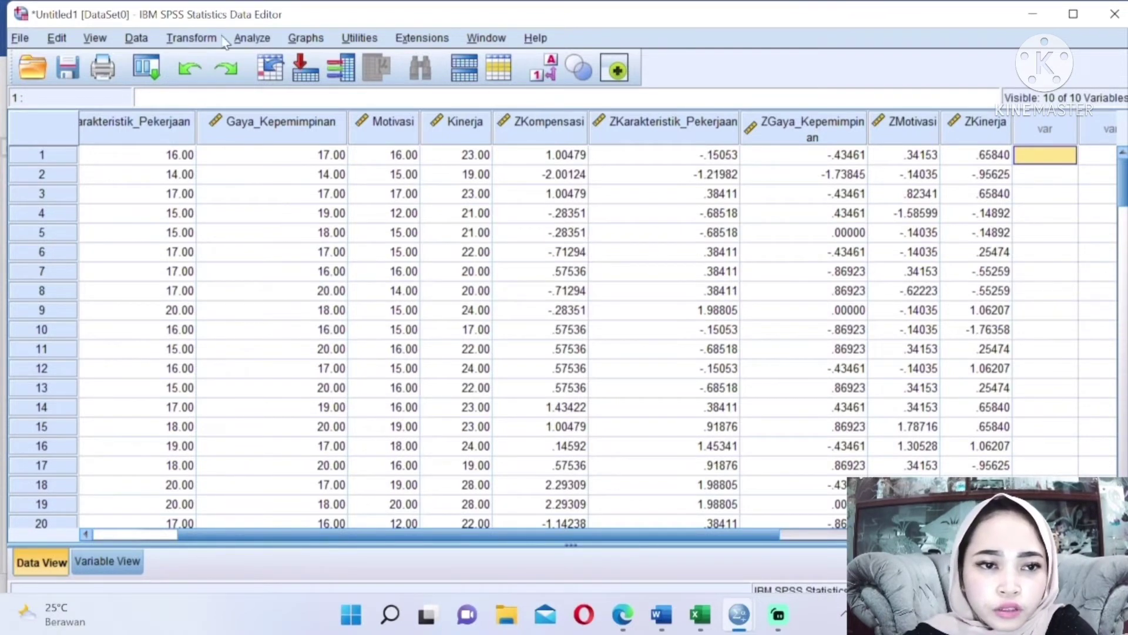
{"action": "left_click", "coordinate": [194, 36]}
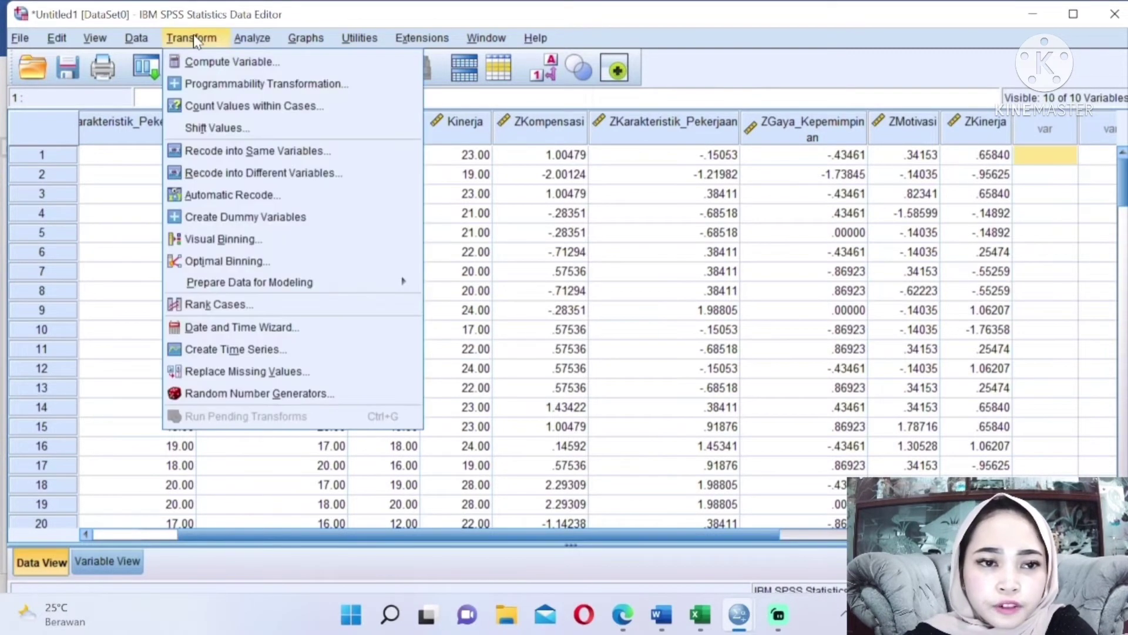
{"action": "left_click", "coordinate": [225, 63]}
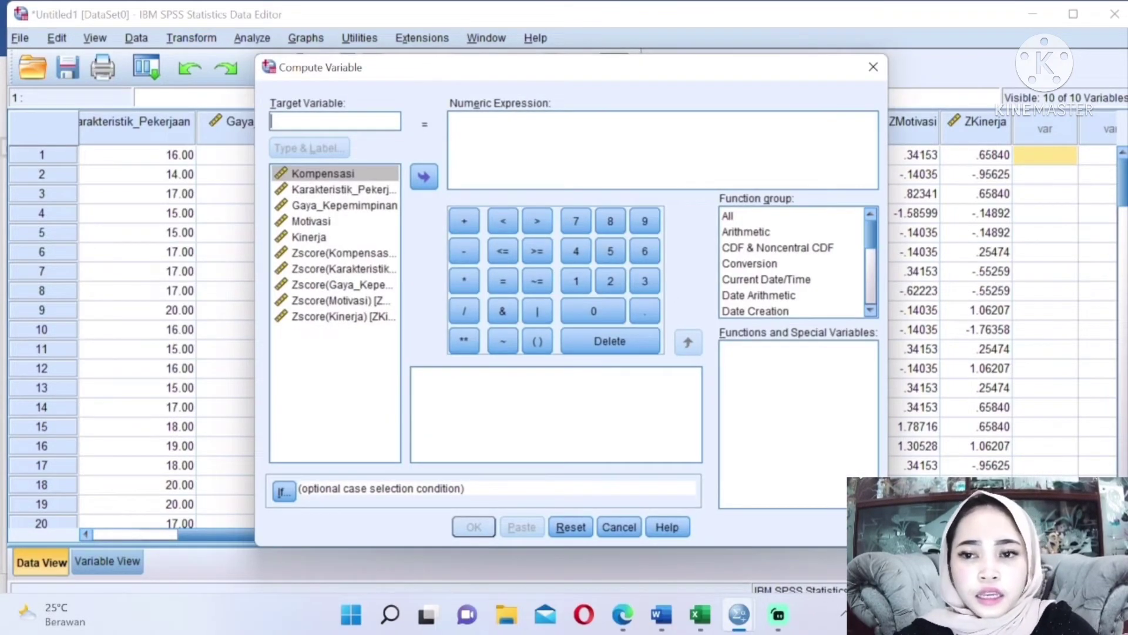
{"action": "key", "text": "Caps_Lock"}
{"action": "type", "text": "M"}
{"action": "key", "text": "Caps_Lock"}
{"action": "type", "text": "od"}
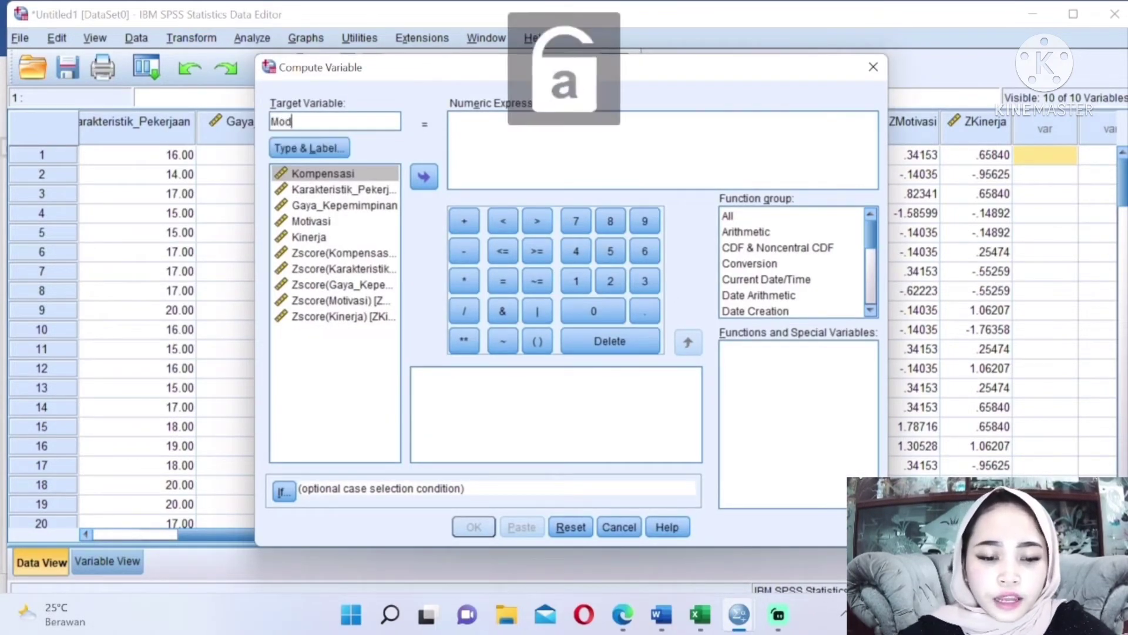
{"action": "type", "text": "erating"}
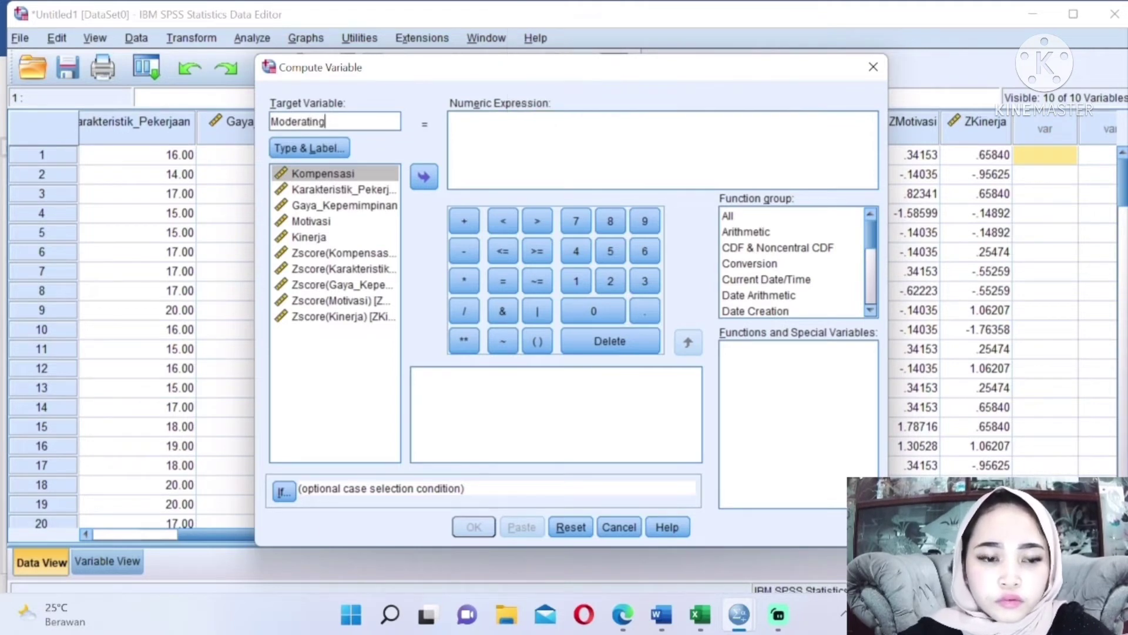
{"action": "key", "text": "BackSpace"}
{"action": "key", "text": "BackSpace"}
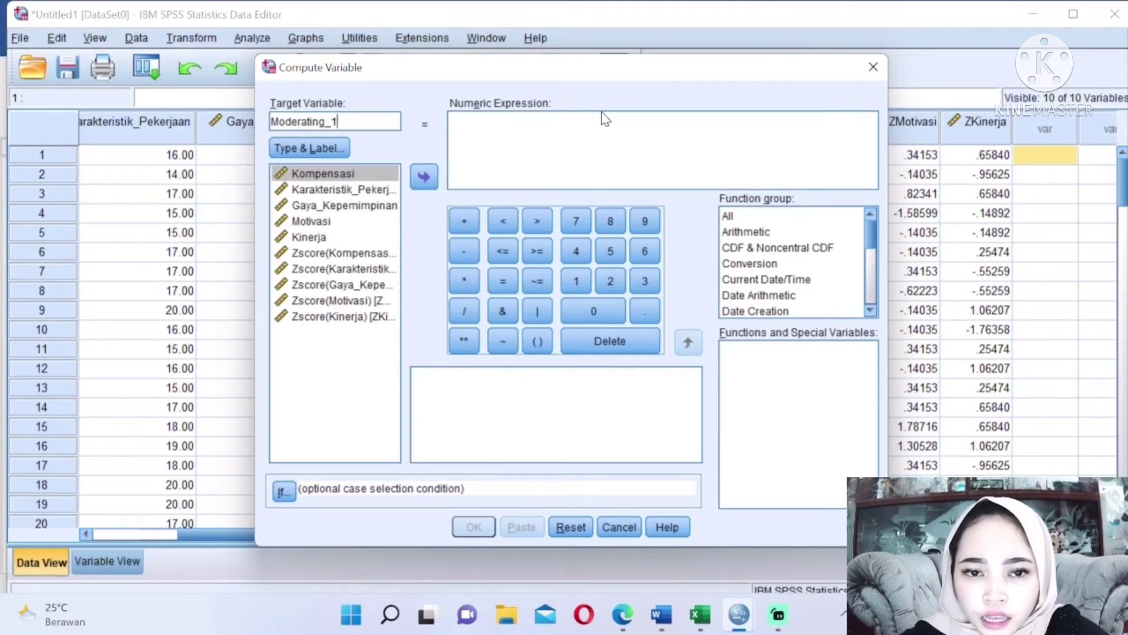
Step: Build the numeric expression ABS(ZKompensasi - ZMotivasi) for Moderating_1 with the Abs function and run the computation
{"action": "left_click", "coordinate": [734, 216]}
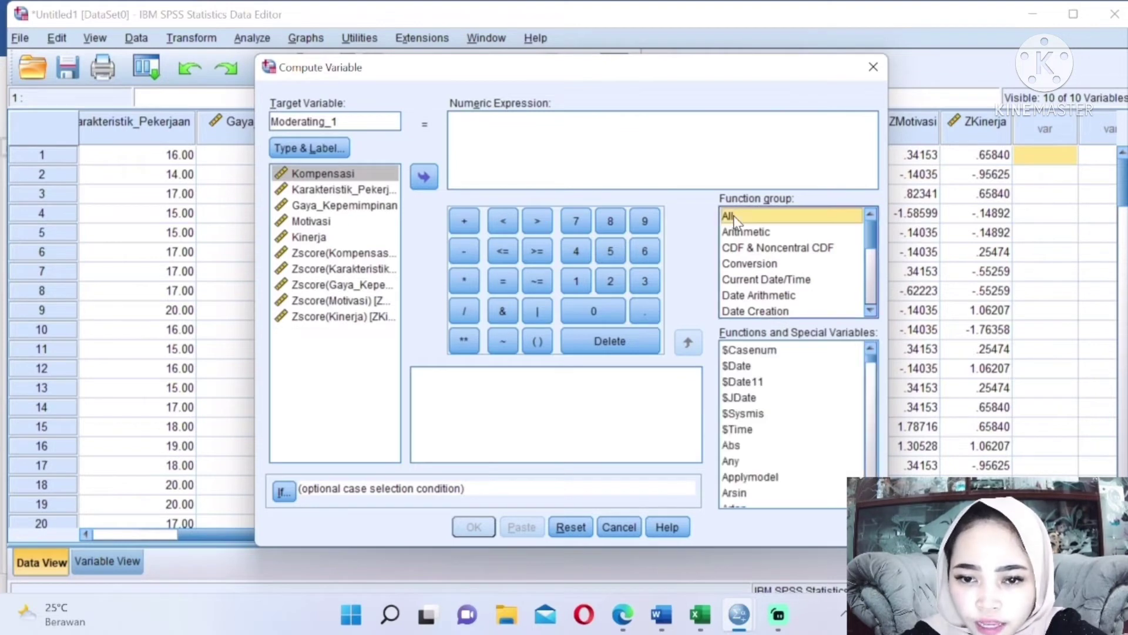
{"action": "left_click", "coordinate": [745, 447]}
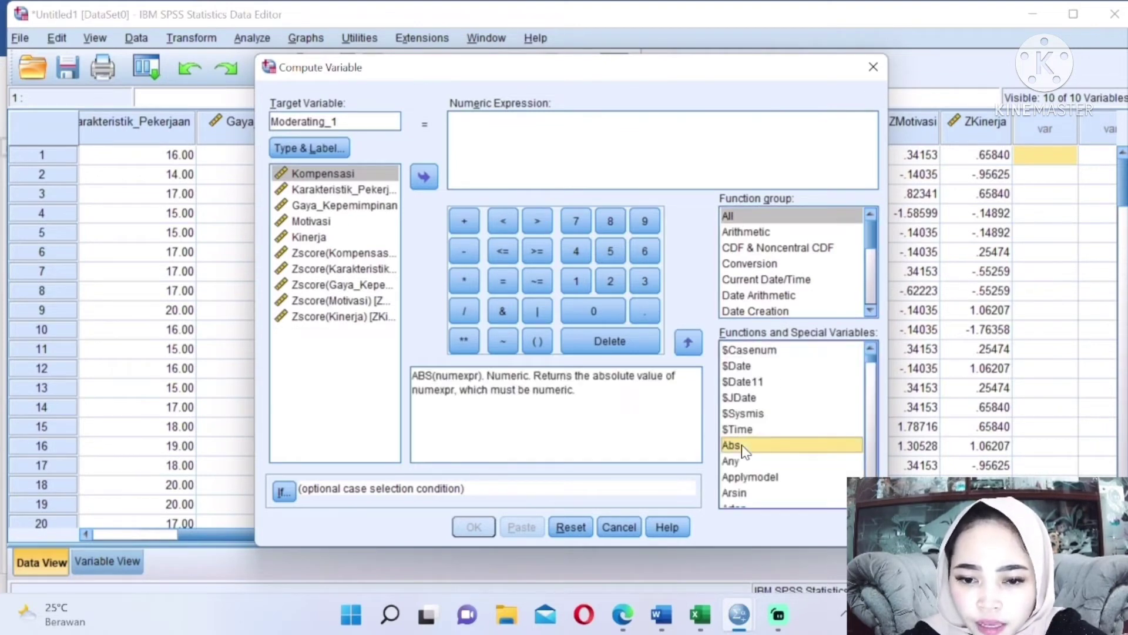
{"action": "left_click", "coordinate": [688, 342]}
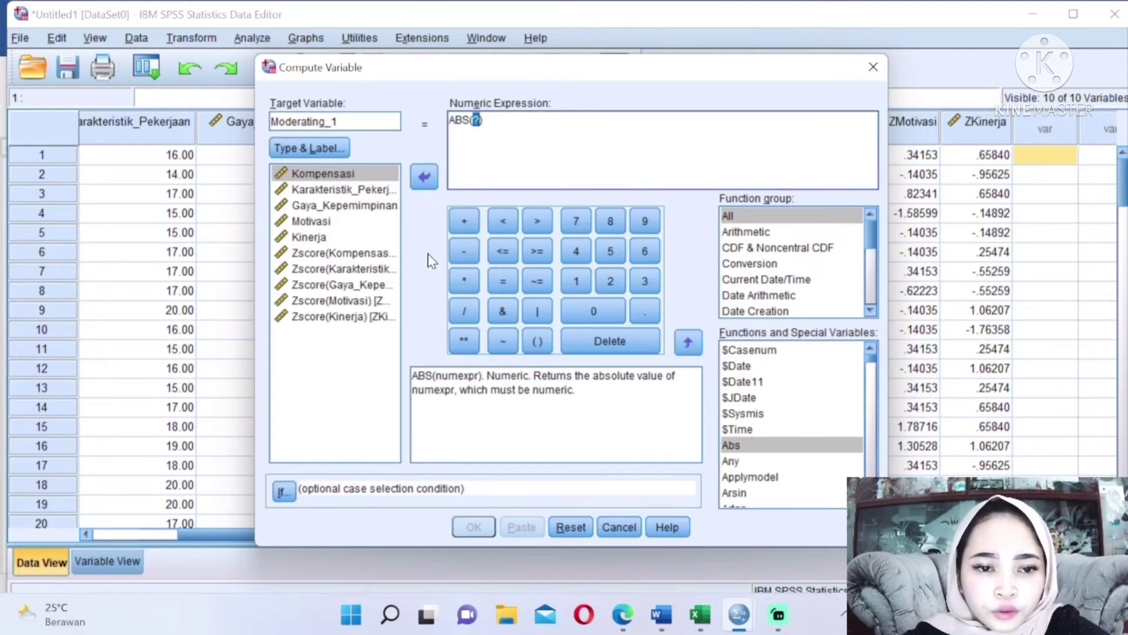
{"action": "left_click", "coordinate": [362, 253]}
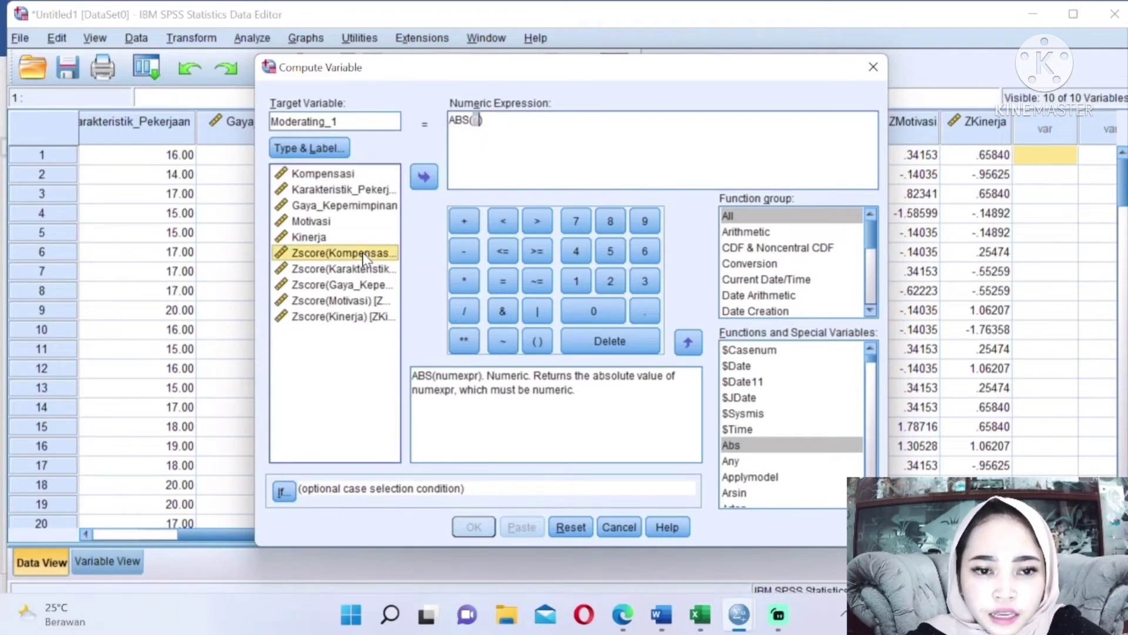
{"action": "left_click", "coordinate": [423, 179]}
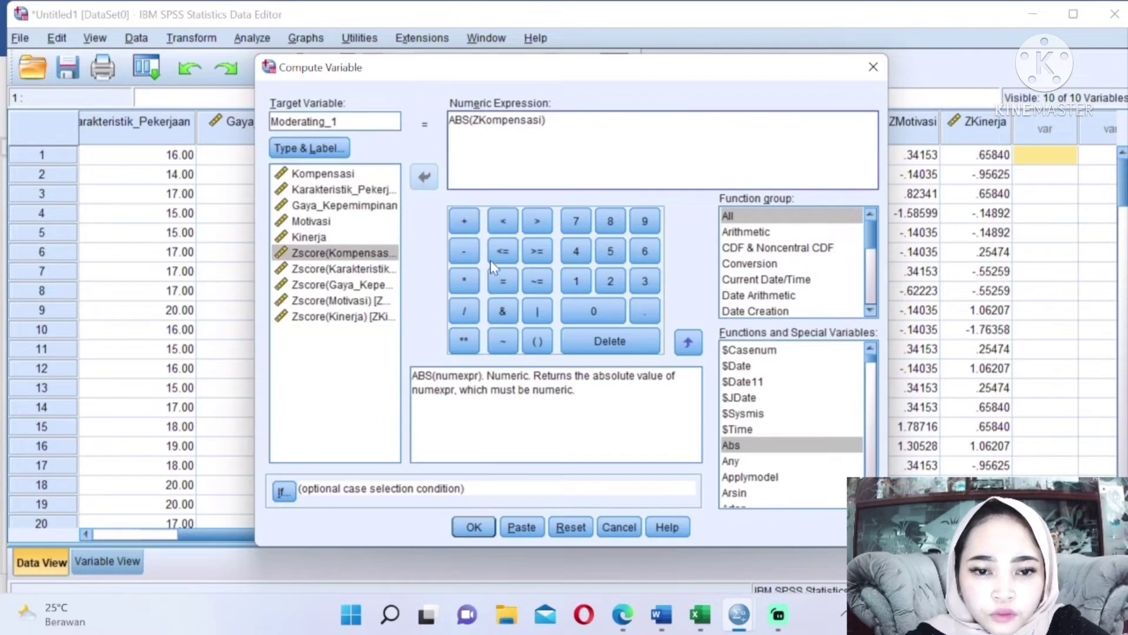
{"action": "left_click", "coordinate": [465, 251]}
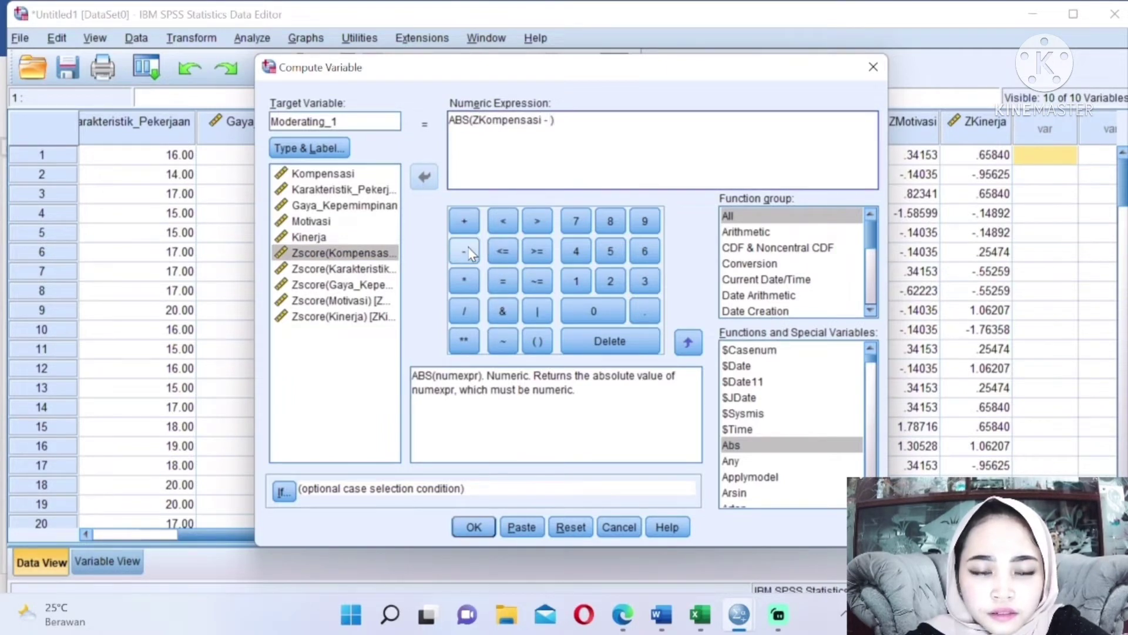
{"action": "left_click", "coordinate": [365, 302]}
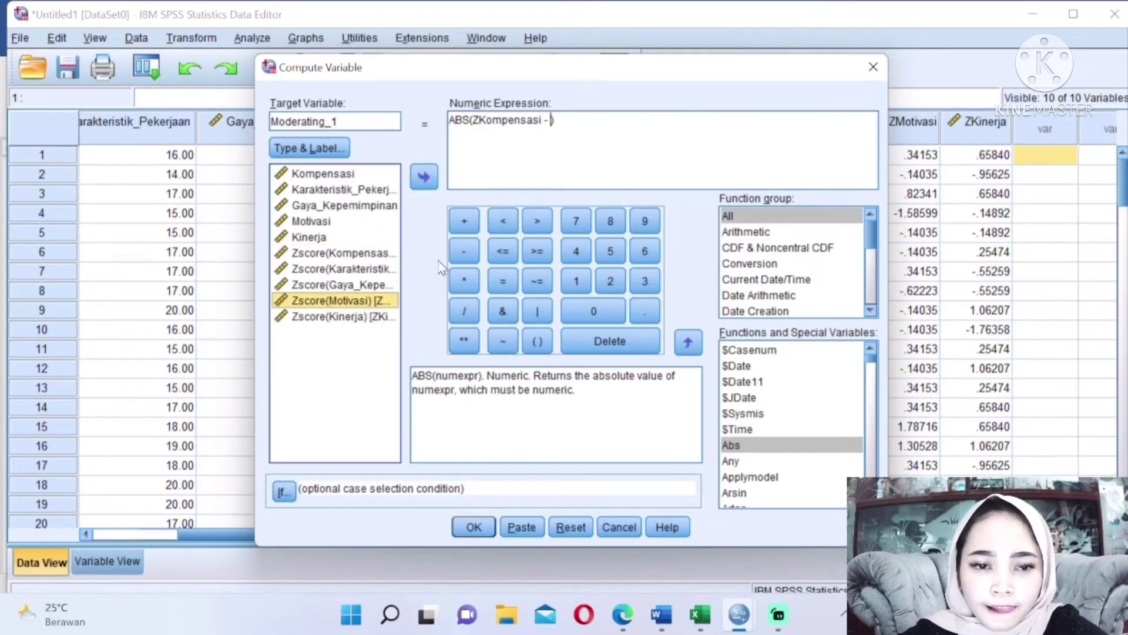
{"action": "left_click", "coordinate": [426, 179]}
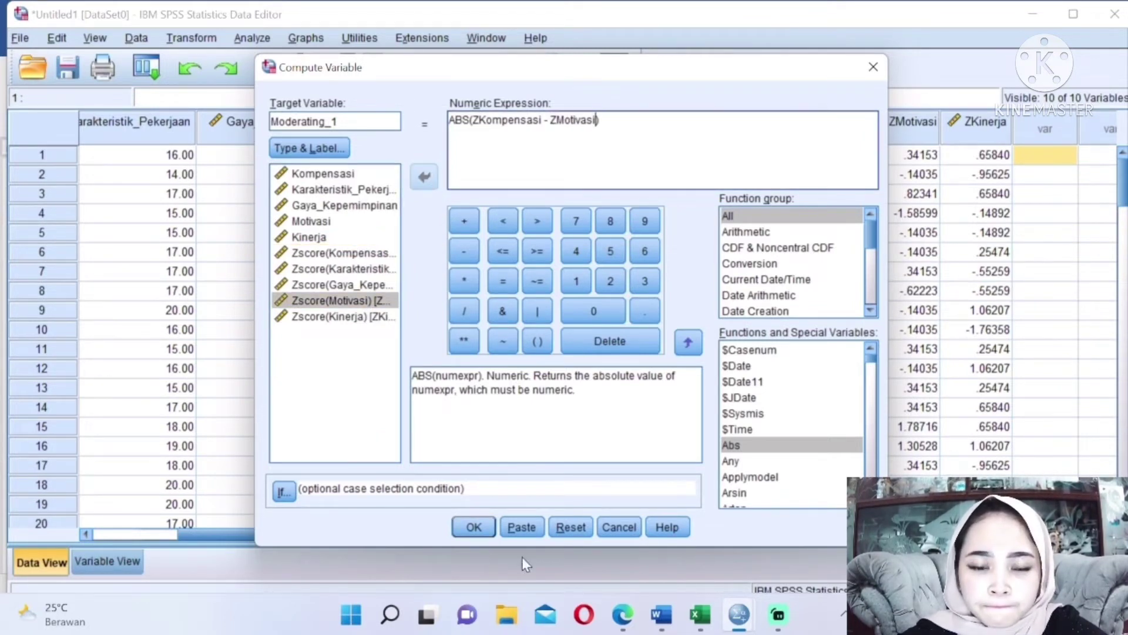
{"action": "left_click", "coordinate": [480, 533]}
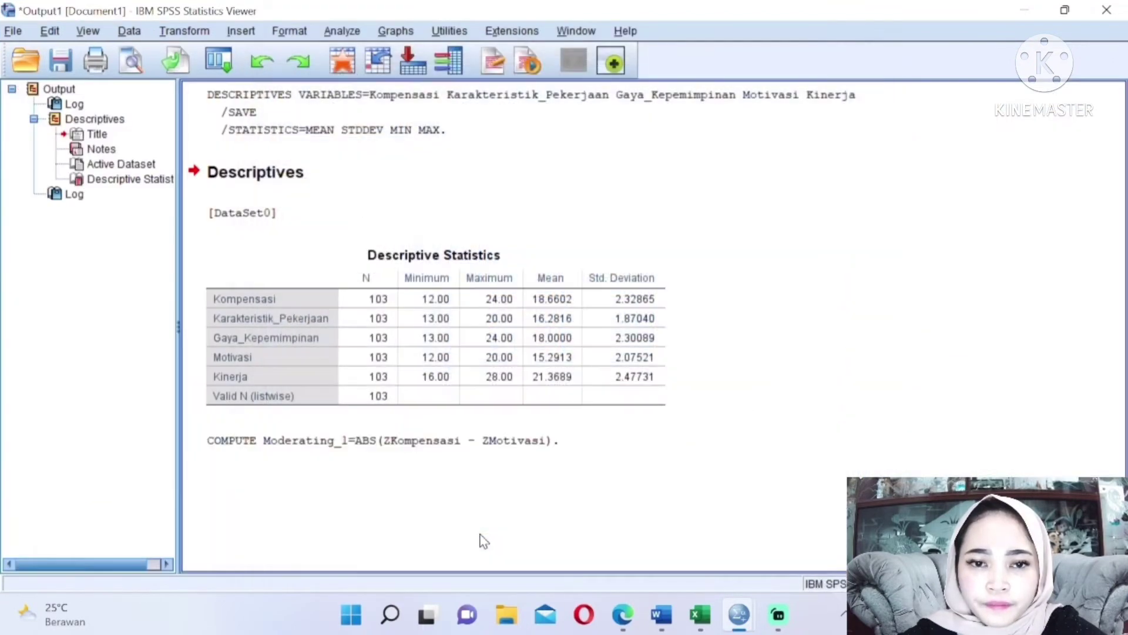
Step: Return to the dataset with the Moderating_1 column in view and start another Compute Variable with Moderating_2 as the target variable
{"action": "mouse_move", "coordinate": [739, 613]}
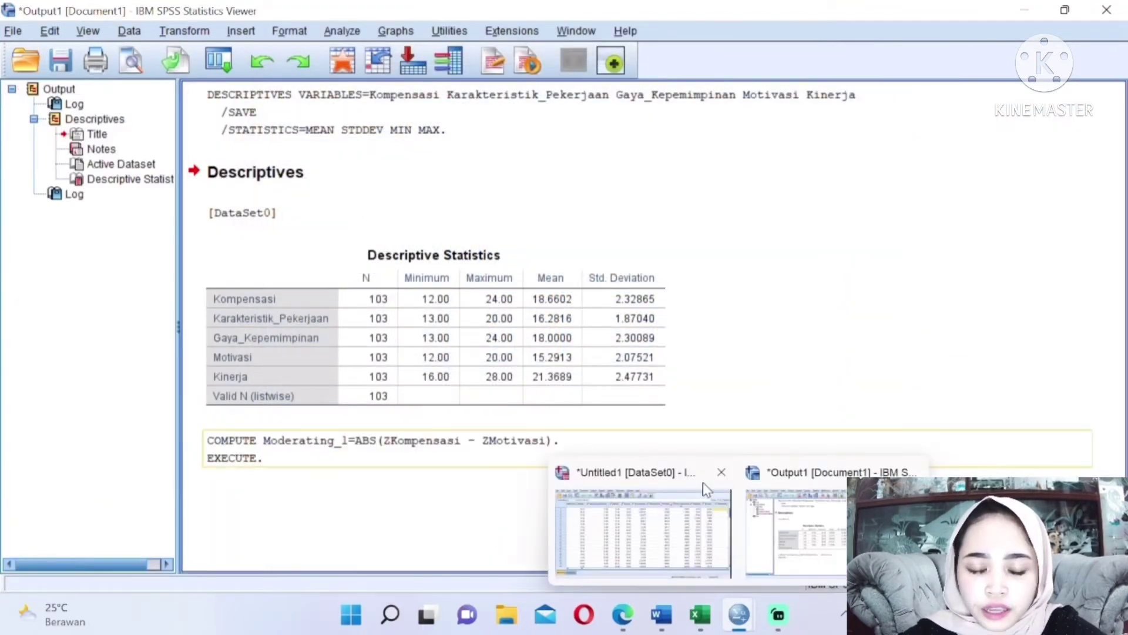
{"action": "left_click", "coordinate": [686, 520]}
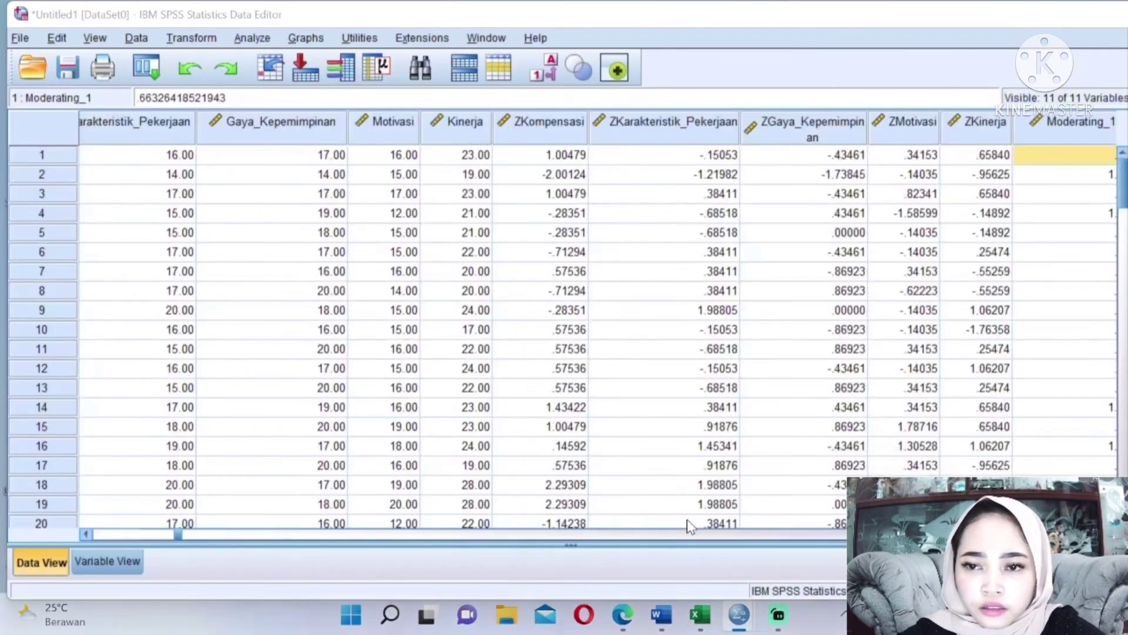
{"action": "left_click", "coordinate": [590, 535]}
{"action": "left_click_drag", "start_coordinate": [590, 534], "coordinate": [542, 512]}
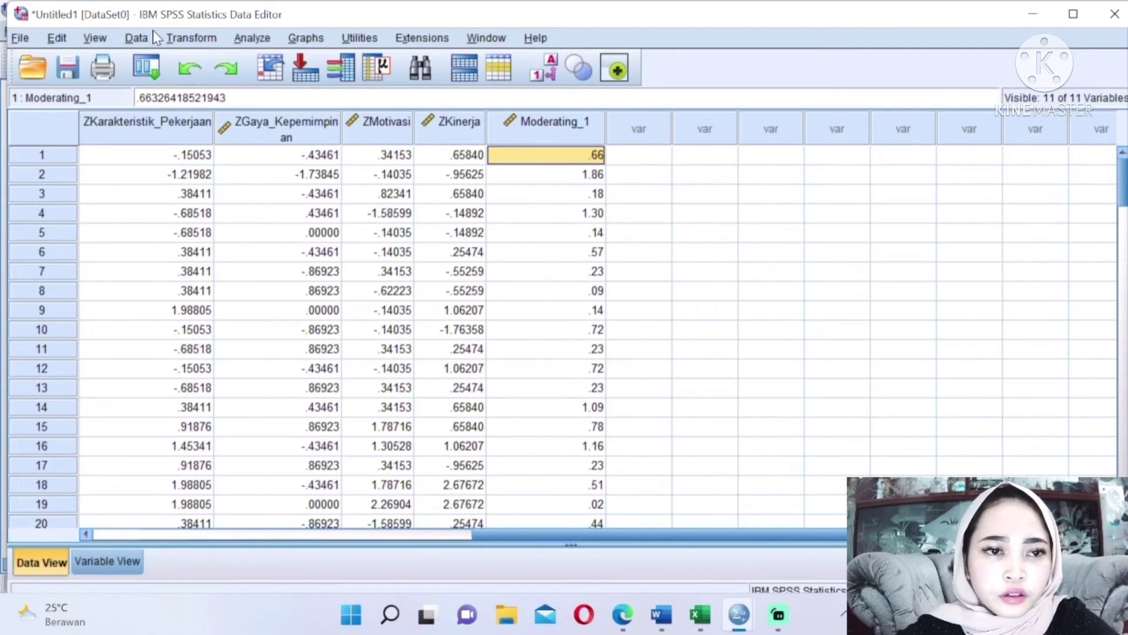
{"action": "left_click", "coordinate": [177, 38]}
{"action": "left_click", "coordinate": [193, 62]}
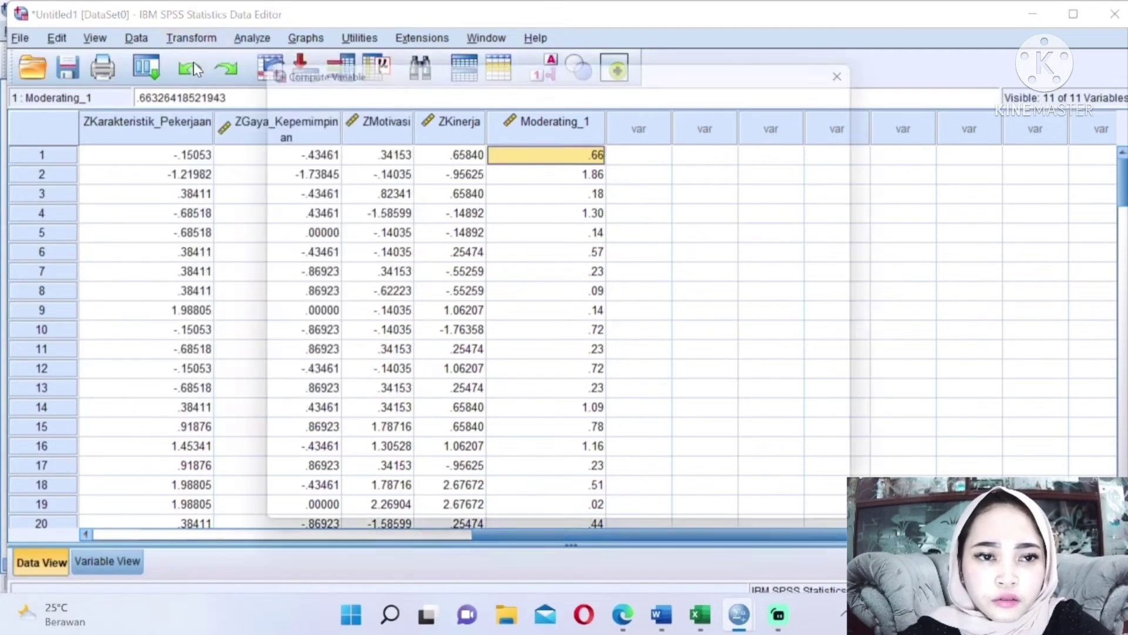
{"action": "left_click", "coordinate": [338, 122]}
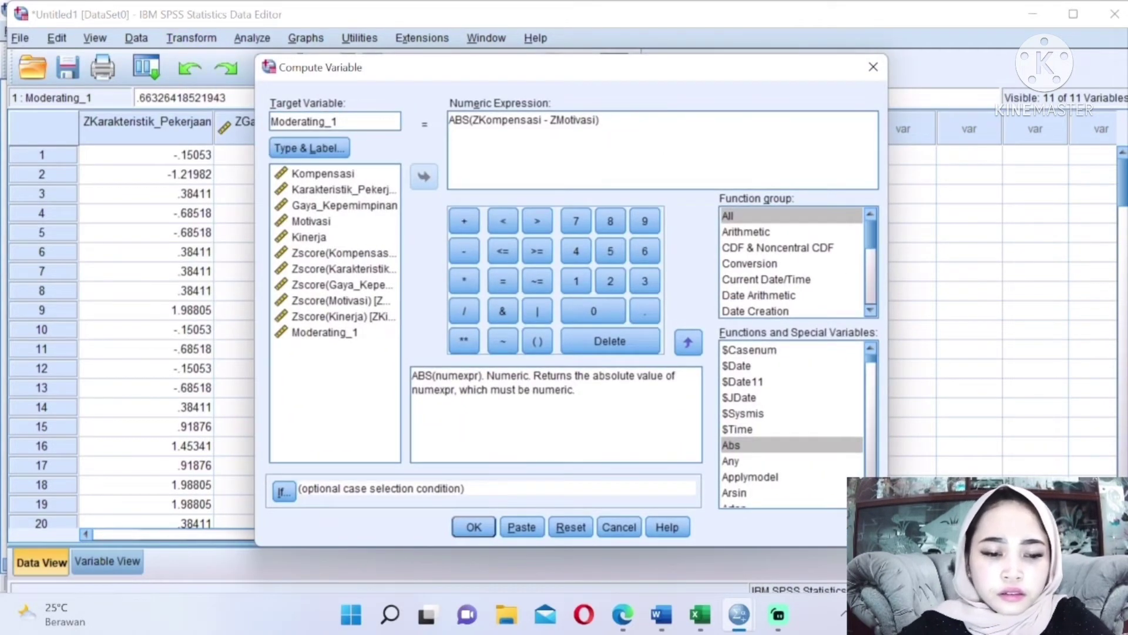
{"action": "key", "text": "BackSpace"}
{"action": "type", "text": "2"}
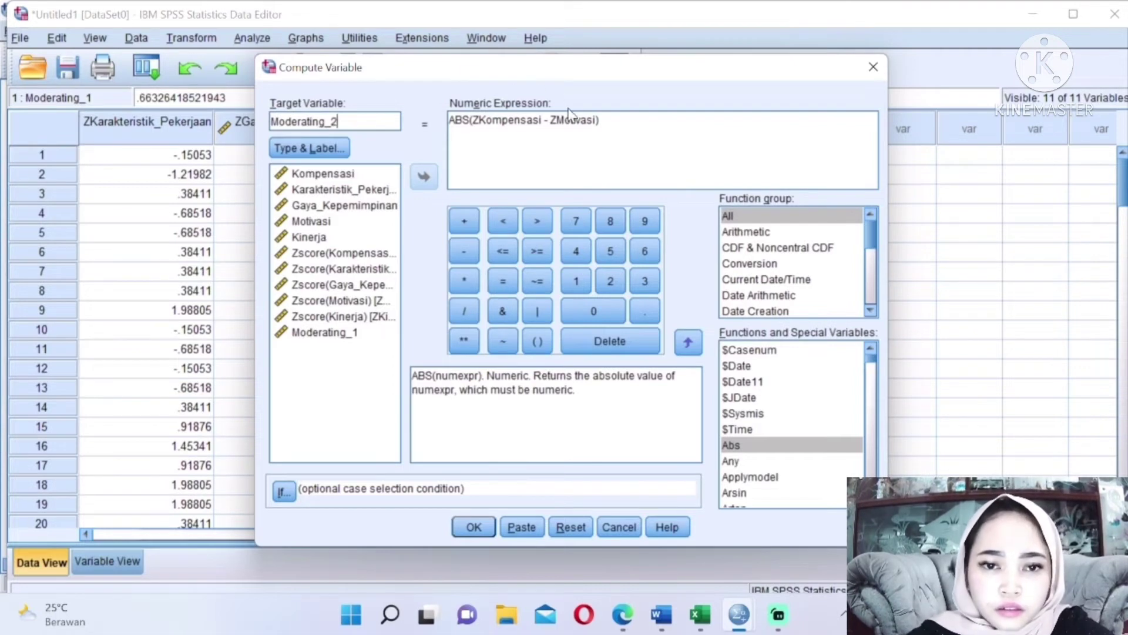
Step: Change the numeric expression for Moderating_2 to ABS(ZKarakteristik_Pekerjaan- ZMotivasi) and run the computation
{"action": "left_click_drag", "start_coordinate": [599, 120], "coordinate": [472, 120]}
{"action": "key", "text": "Delete"}
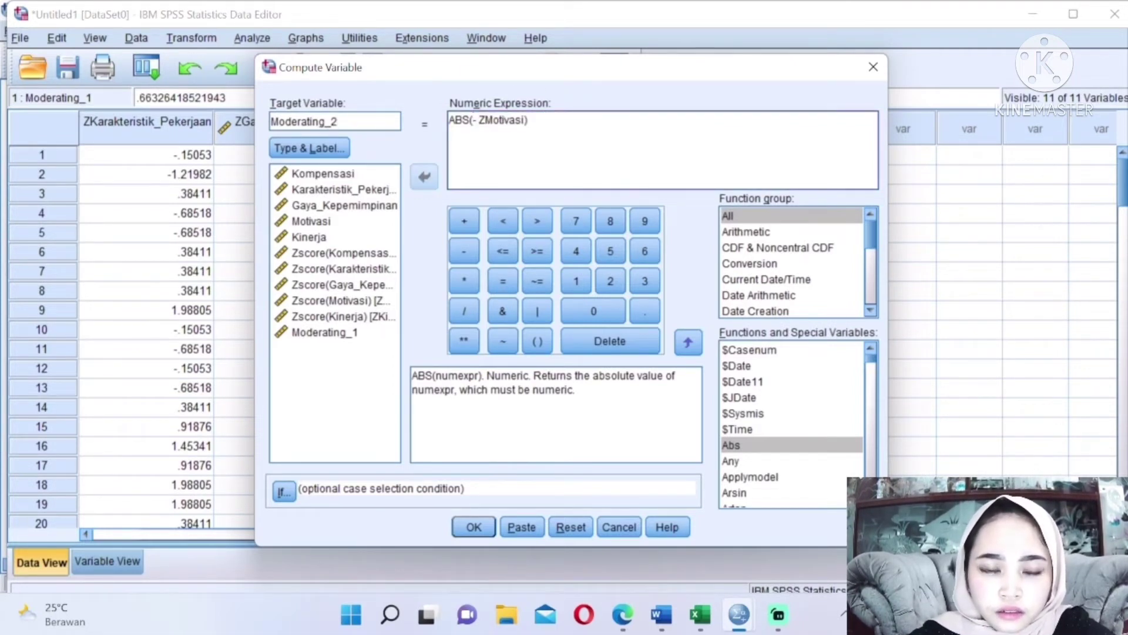
{"action": "left_click", "coordinate": [376, 269]}
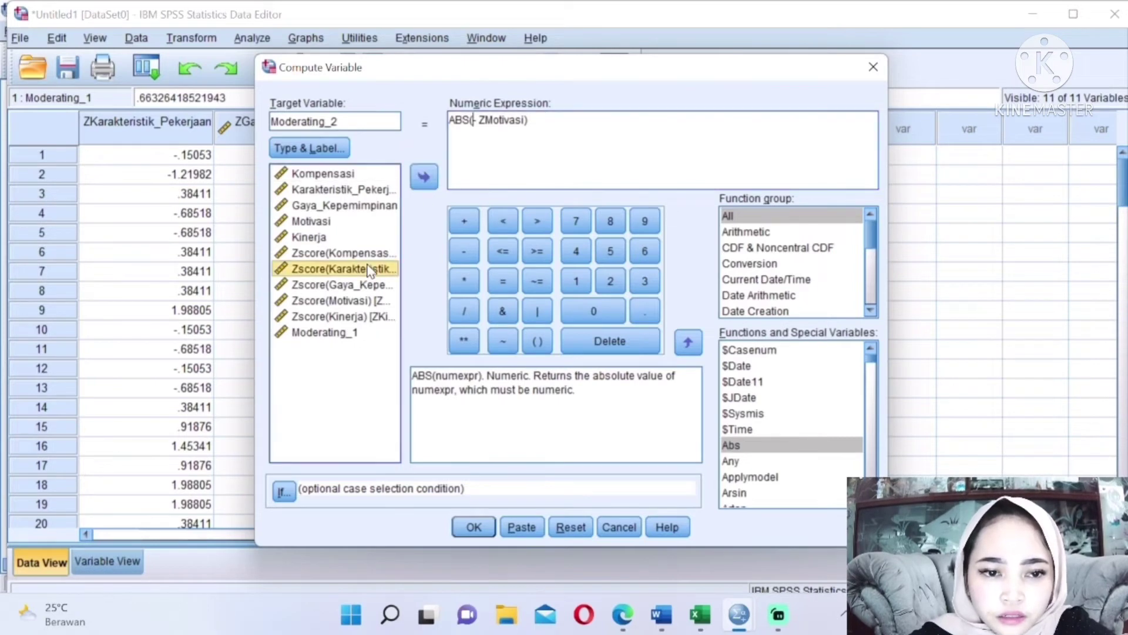
{"action": "left_click", "coordinate": [426, 177]}
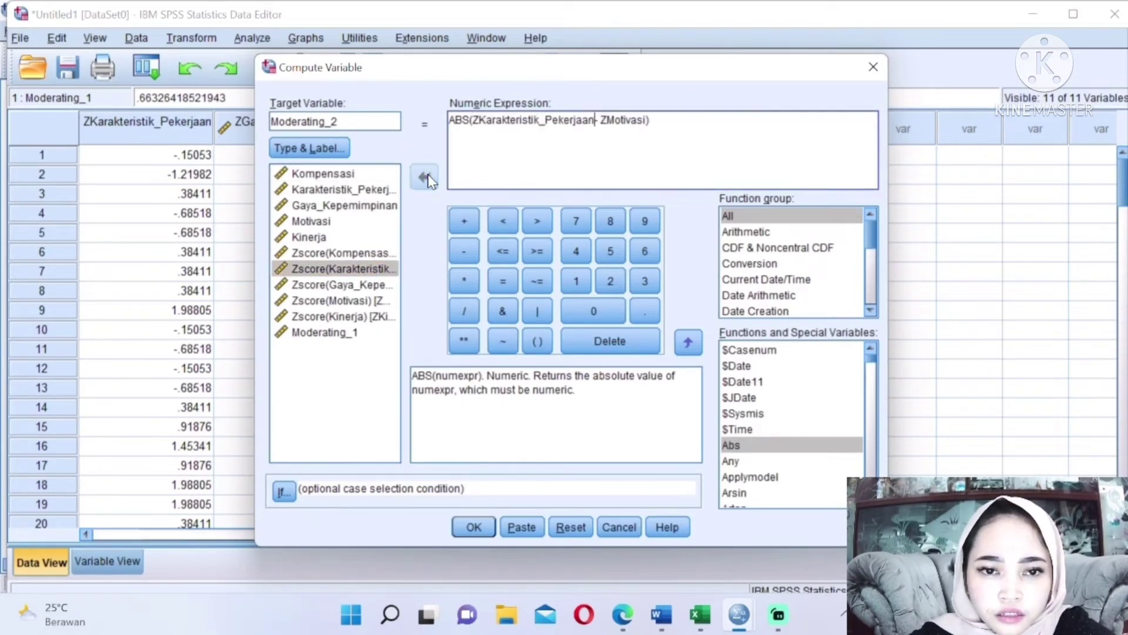
{"action": "left_click", "coordinate": [478, 526]}
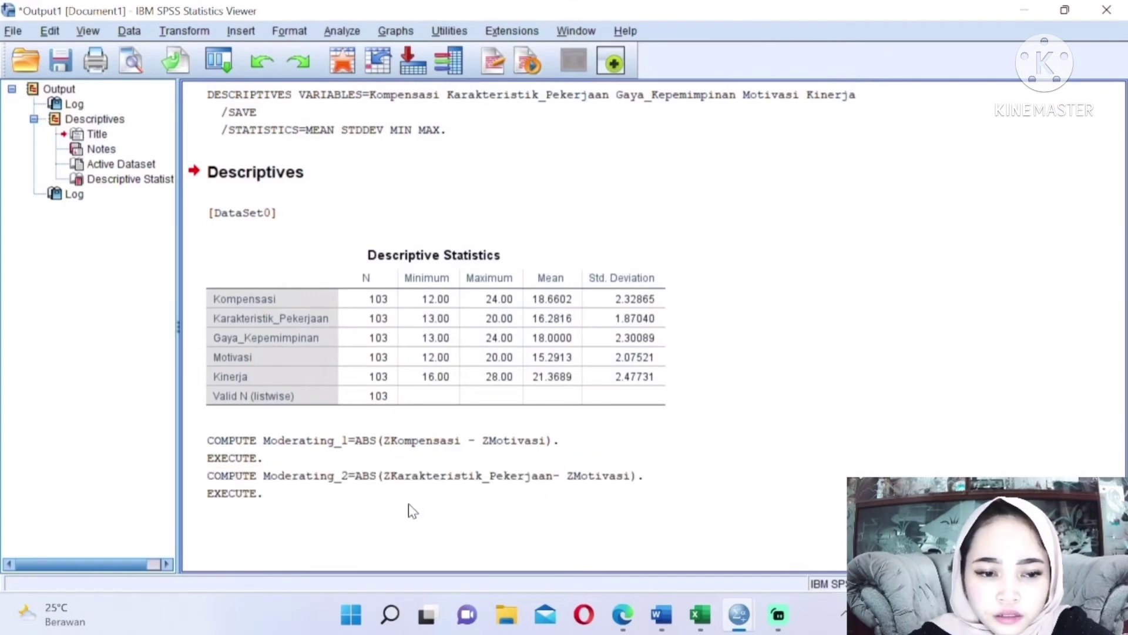
Step: Return to the dataset and start another Compute Variable with Moderating_3 as the target variable
{"action": "mouse_move", "coordinate": [739, 615]}
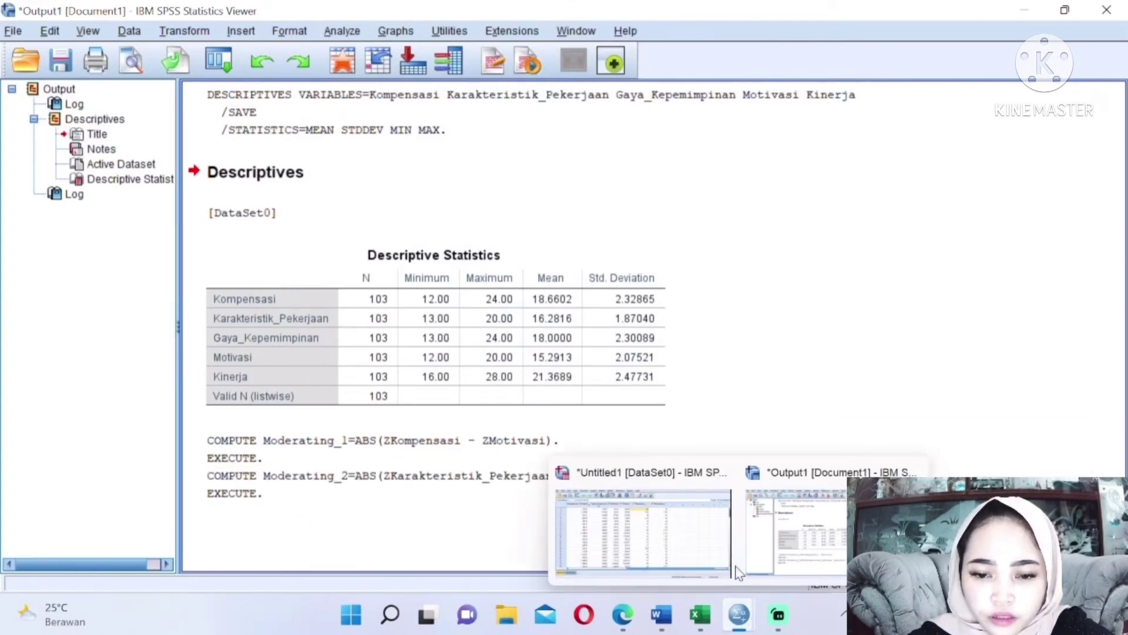
{"action": "left_click", "coordinate": [705, 547]}
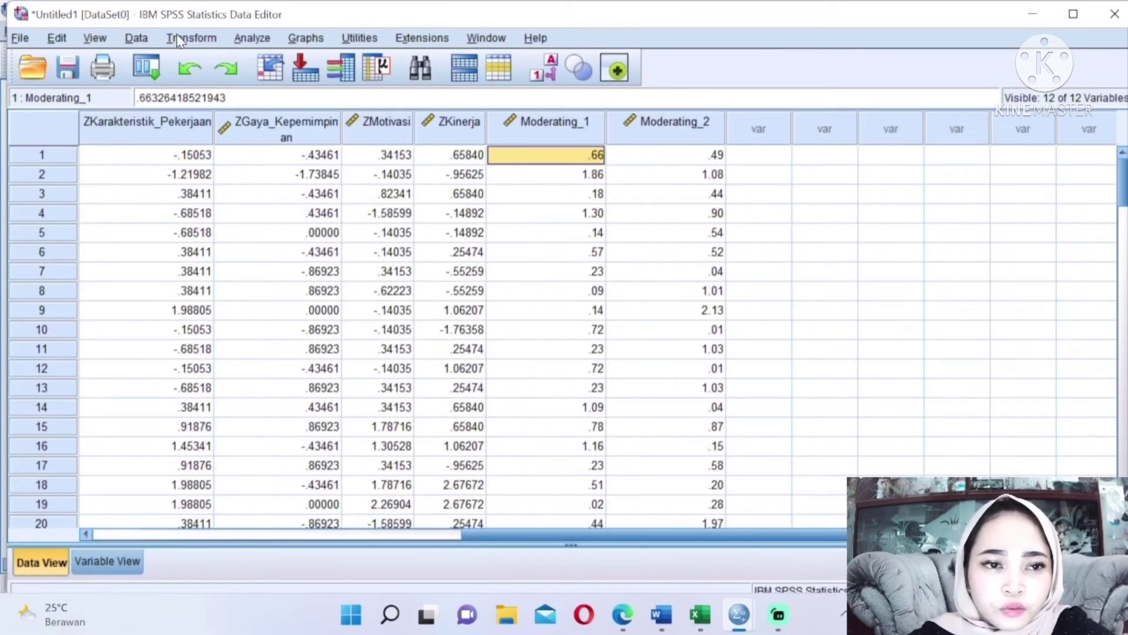
{"action": "left_click", "coordinate": [179, 39]}
{"action": "left_click", "coordinate": [206, 62]}
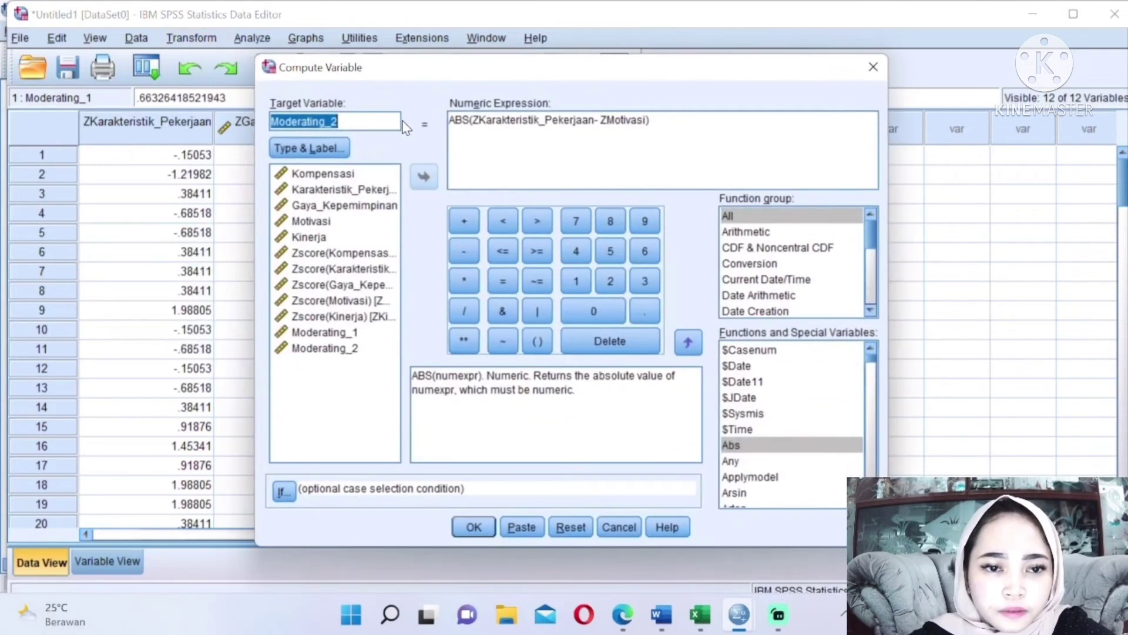
{"action": "left_click", "coordinate": [363, 122]}
{"action": "key", "text": "BackSpace"}
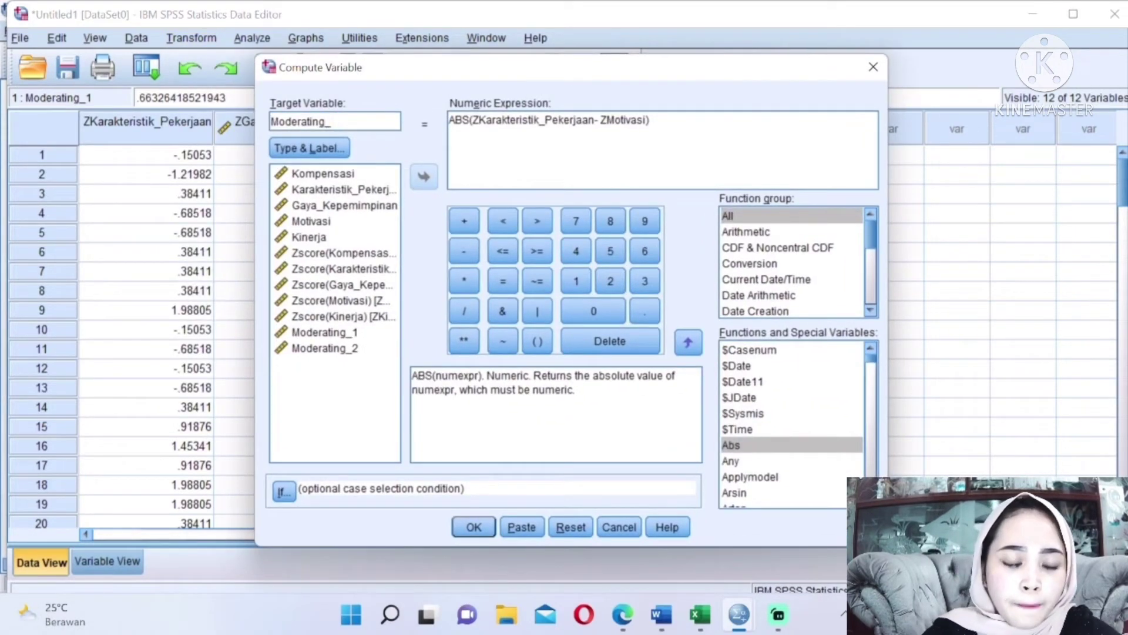
{"action": "type", "text": "3"}
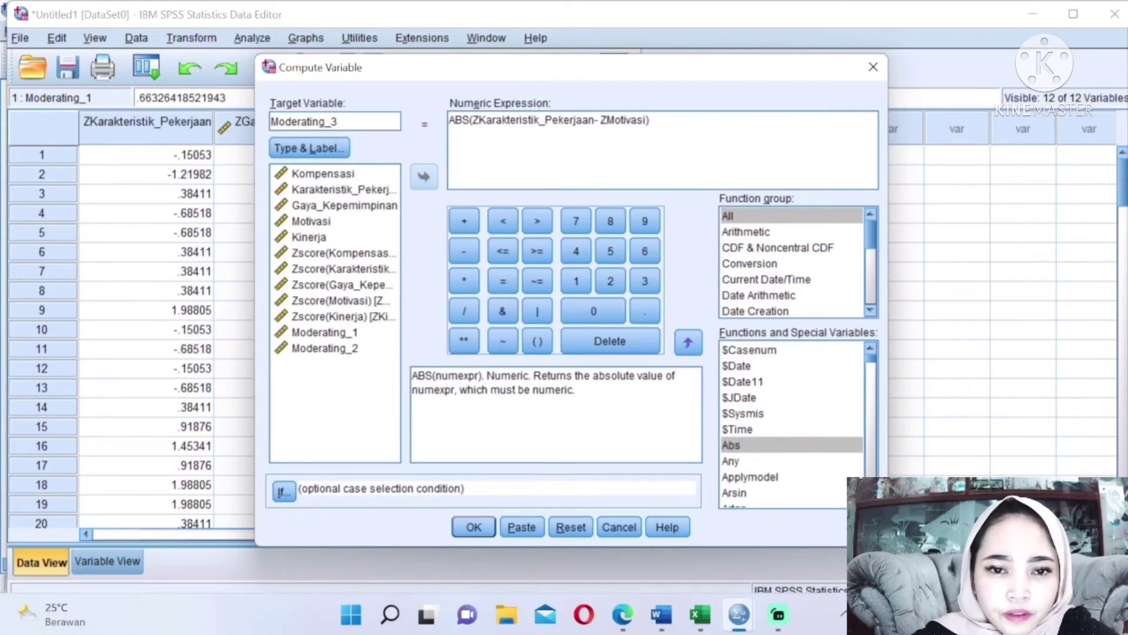
Step: Compute Moderating_3 with the expression ABS(ZGaya_Kepemimpinan- ZMotivasi) and slightly narrow its column in the dataset
{"action": "left_click_drag", "start_coordinate": [595, 120], "coordinate": [472, 120]}
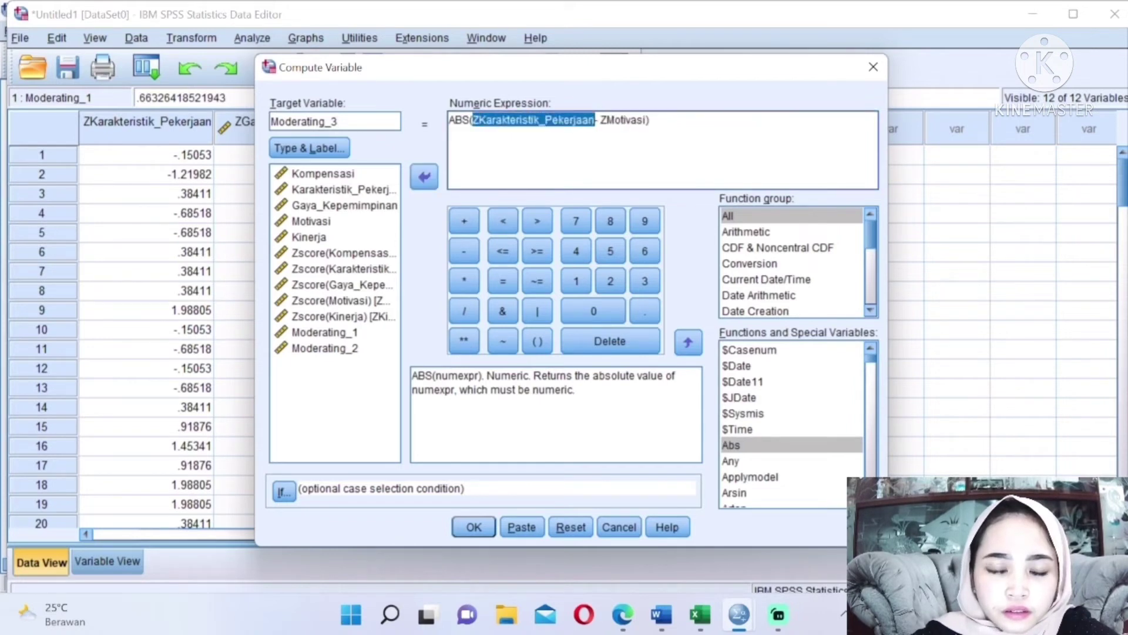
{"action": "key", "text": "BackSpace"}
{"action": "left_click", "coordinate": [369, 285]}
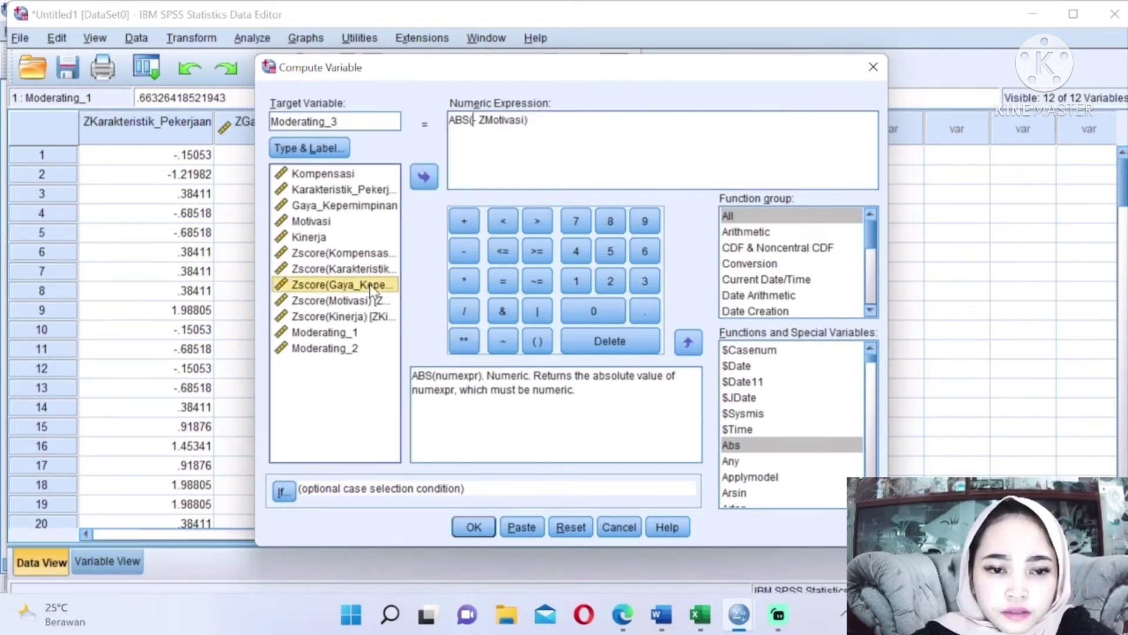
{"action": "left_click", "coordinate": [426, 178]}
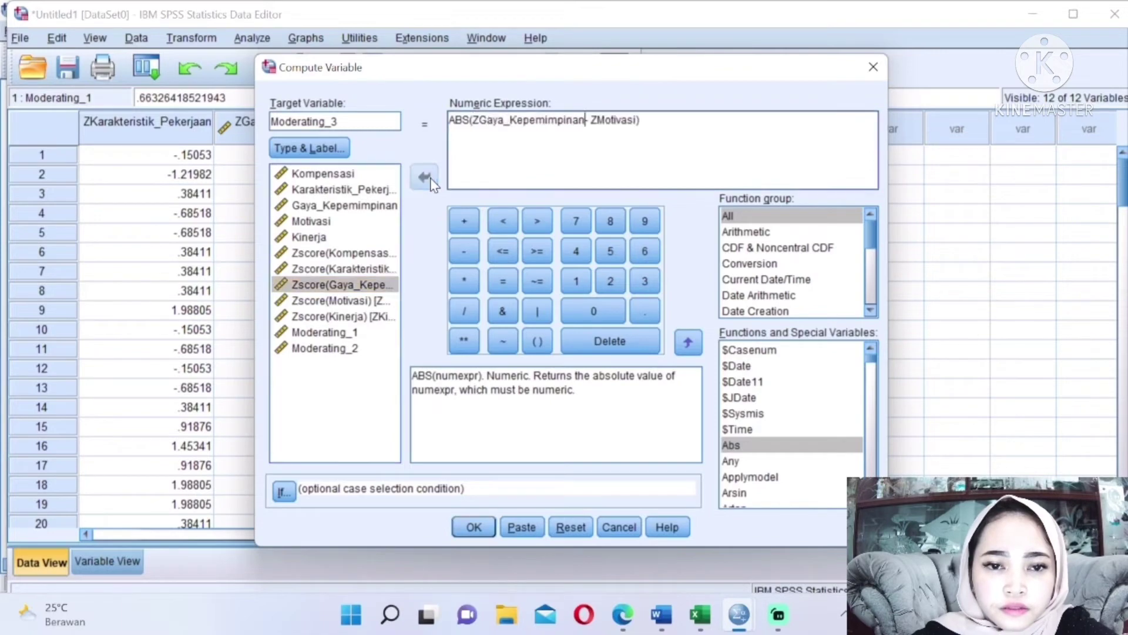
{"action": "left_click", "coordinate": [474, 526]}
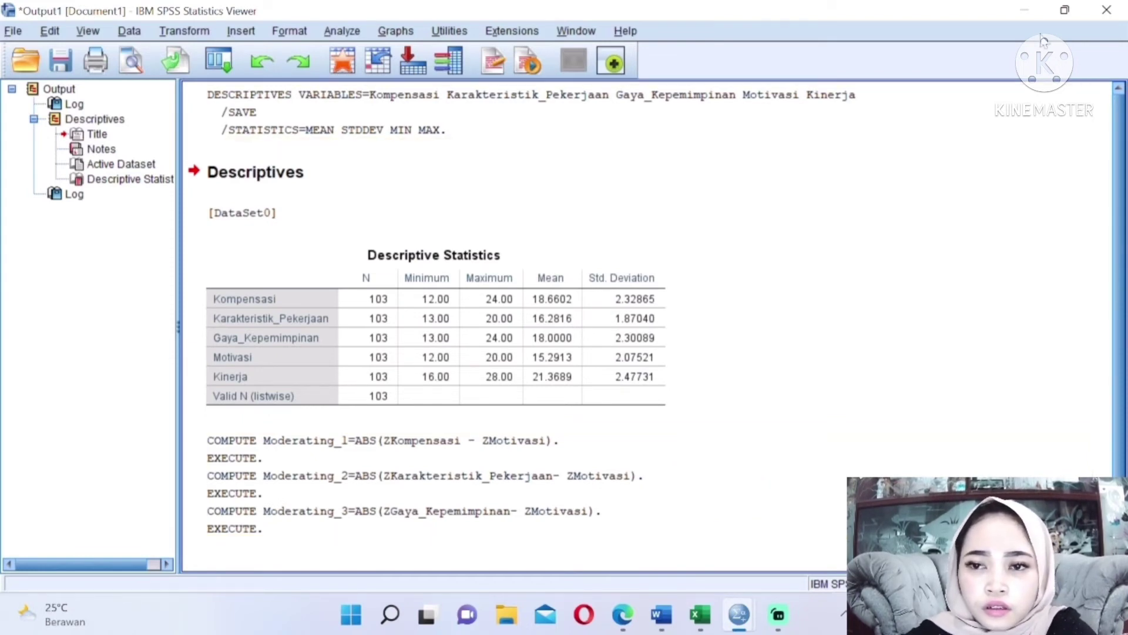
{"action": "left_click", "coordinate": [1032, 13]}
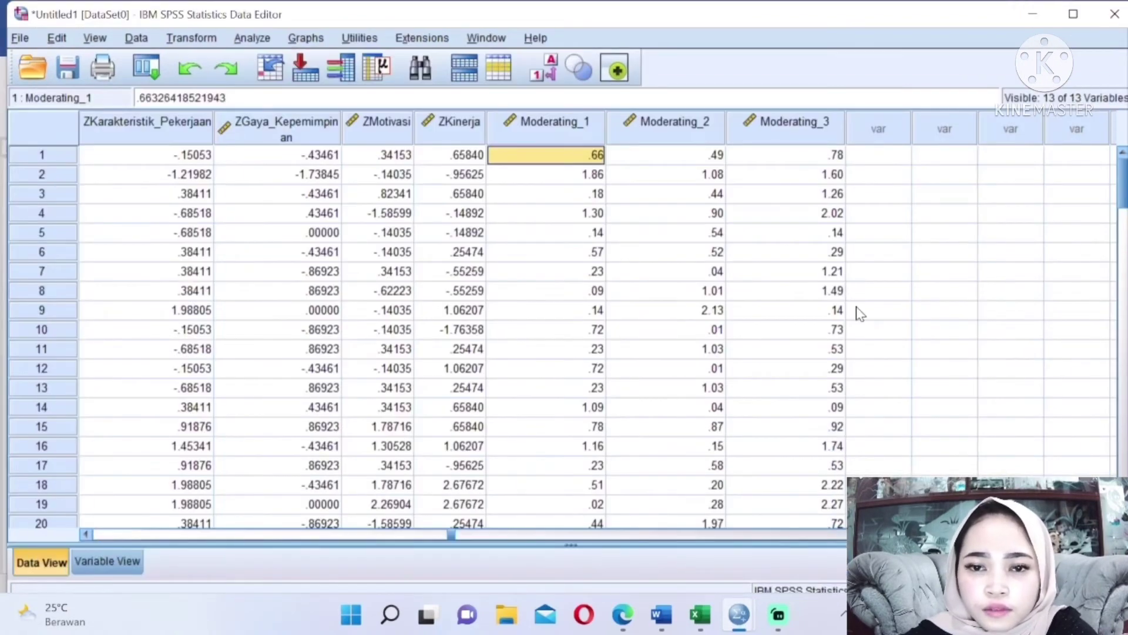
{"action": "left_click_drag", "start_coordinate": [846, 126], "coordinate": [839, 126]}
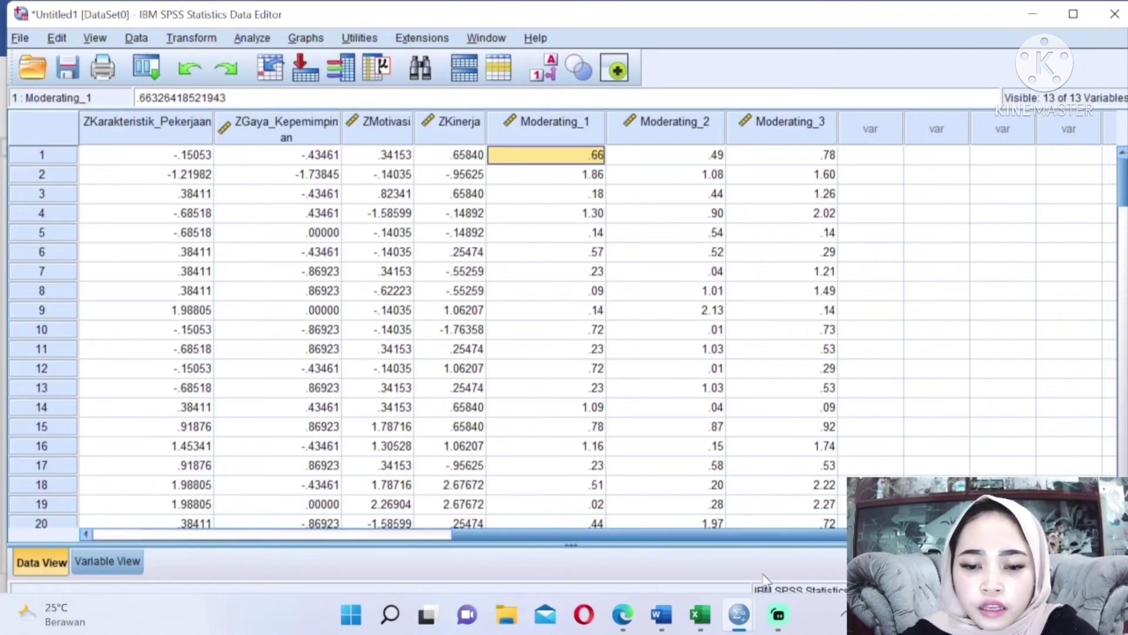
Step: Switch to the Word document and review the selisih mutlak regression equation above the list of terms
{"action": "mouse_move", "coordinate": [689, 628]}
{"action": "left_click", "coordinate": [661, 614]}
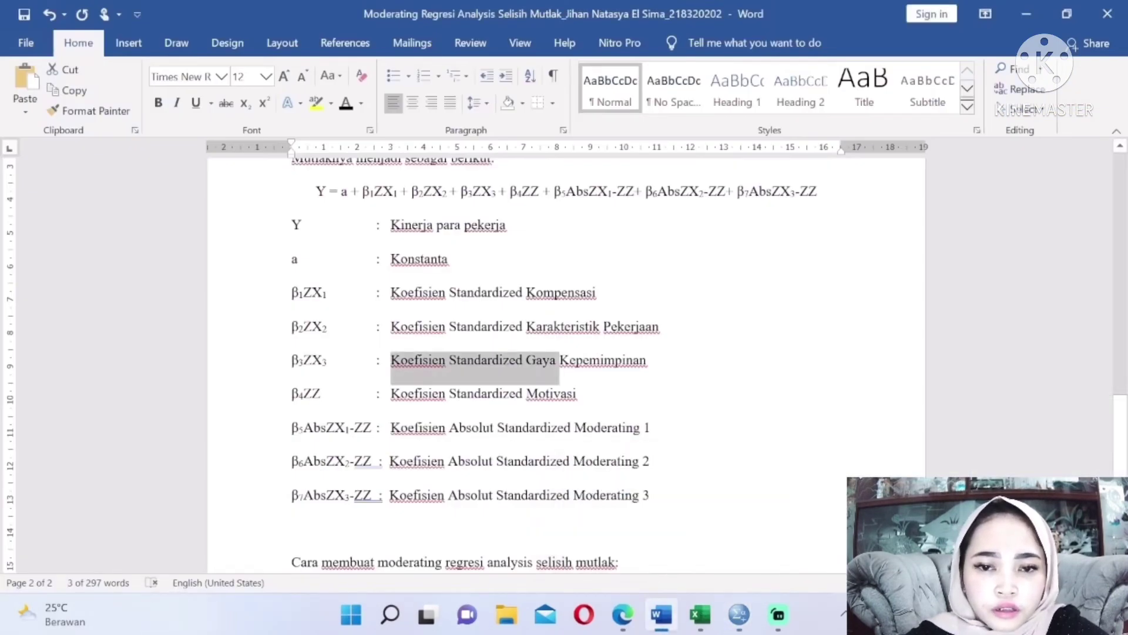
{"action": "left_click_drag", "start_coordinate": [820, 192], "coordinate": [332, 193]}
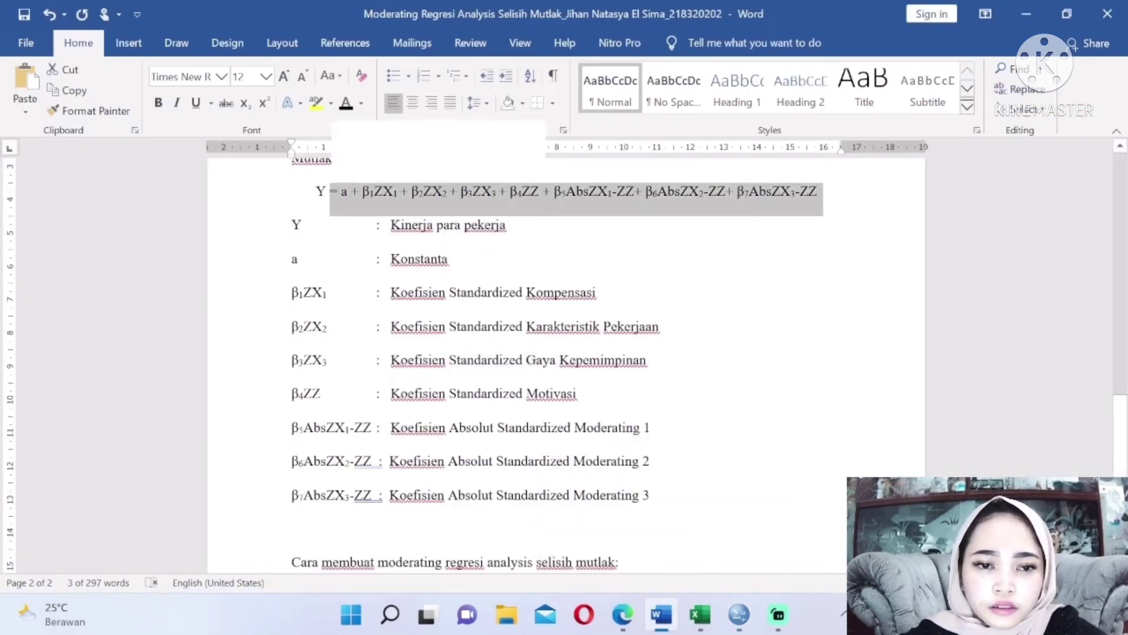
{"action": "left_click", "coordinate": [450, 259]}
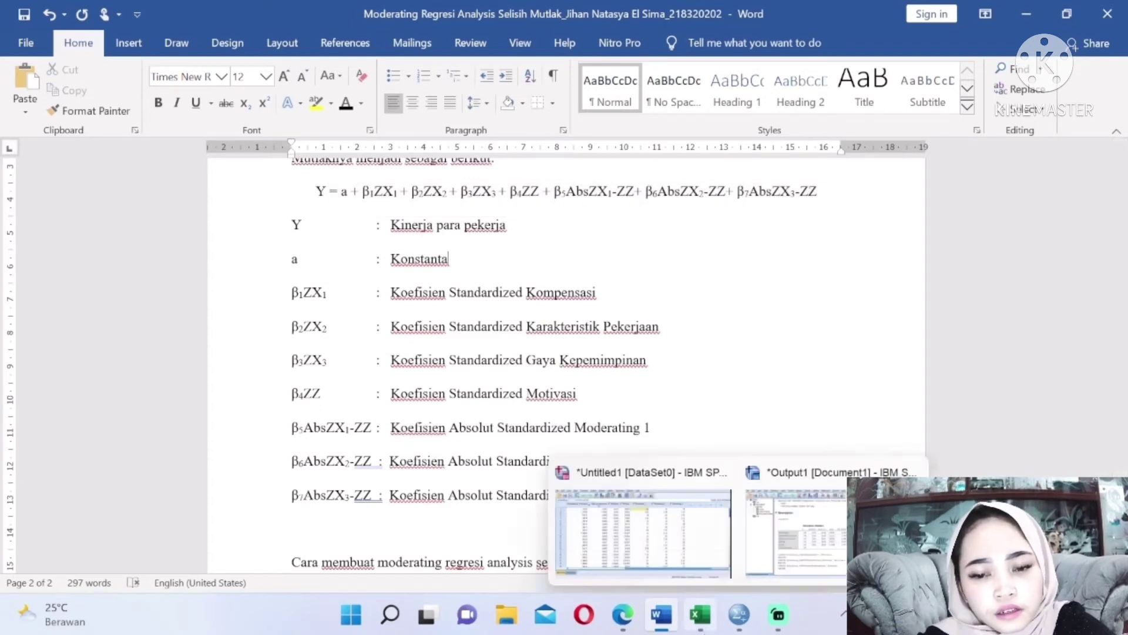
Step: Switch back to the SPSS dataset and look over the original, standardized and moderating variable columns
{"action": "mouse_move", "coordinate": [700, 614]}
{"action": "left_click", "coordinate": [691, 560]}
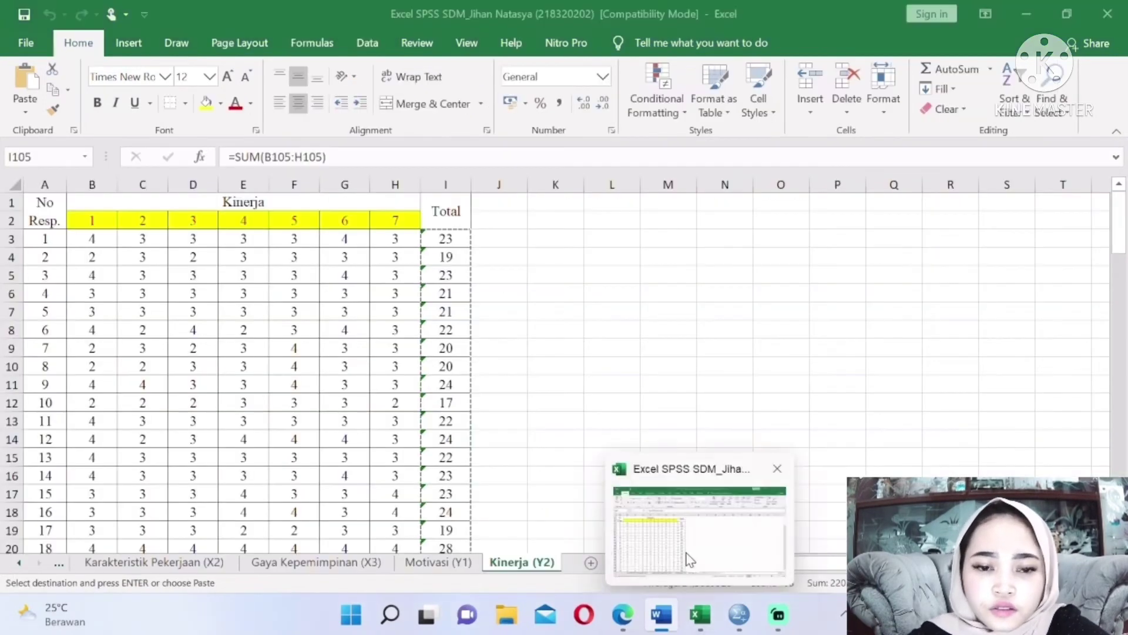
{"action": "left_click", "coordinate": [706, 615]}
{"action": "left_click", "coordinate": [739, 614]}
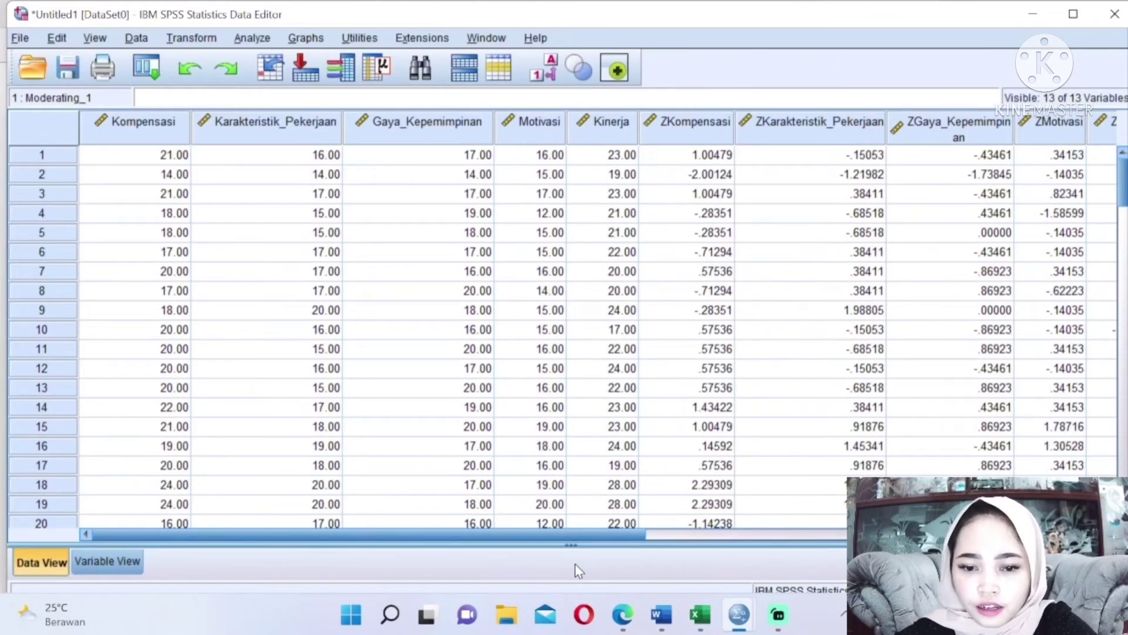
{"action": "left_click_drag", "start_coordinate": [576, 535], "coordinate": [693, 531]}
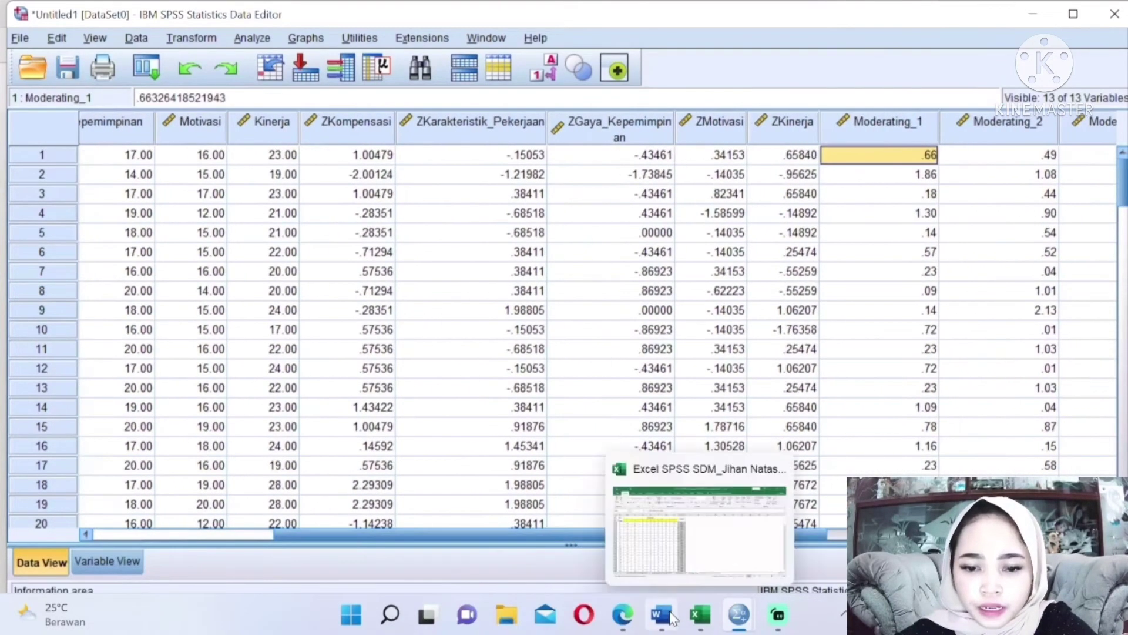
Step: Check the full regression equation in the Word document once more and return to the SPSS dataset
{"action": "left_click", "coordinate": [663, 557]}
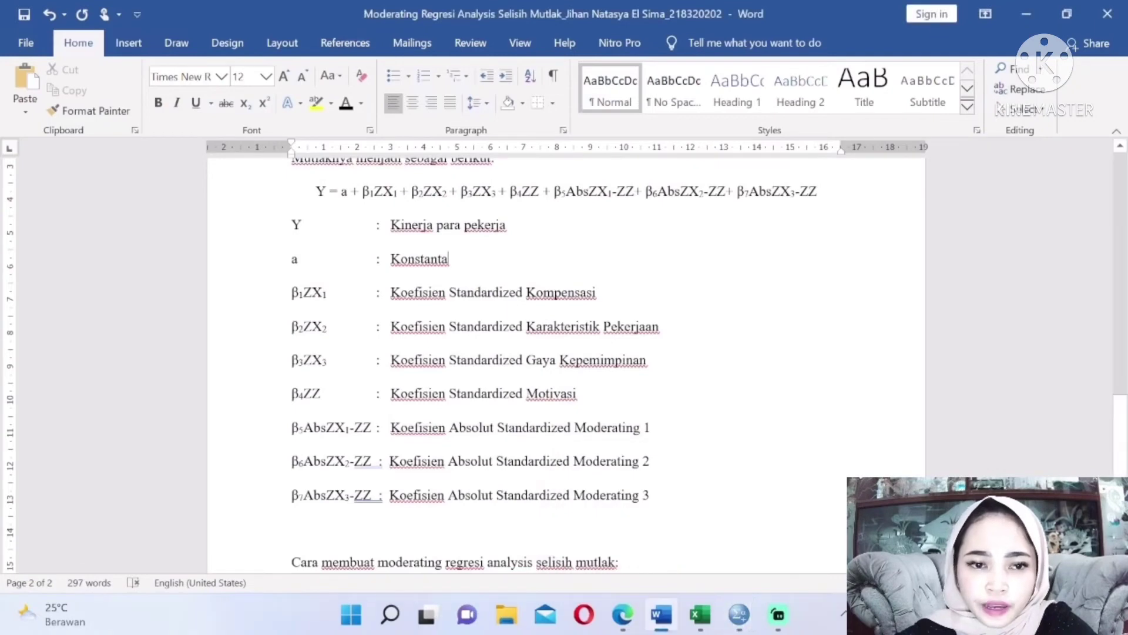
{"action": "left_click_drag", "start_coordinate": [317, 191], "coordinate": [847, 195]}
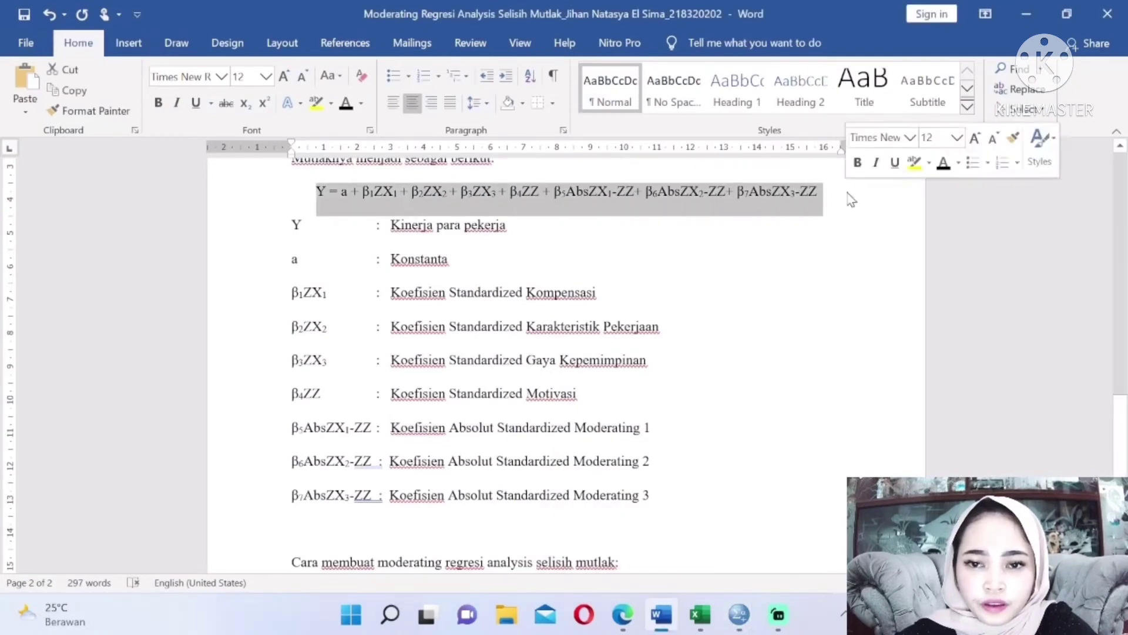
{"action": "left_click", "coordinate": [738, 617]}
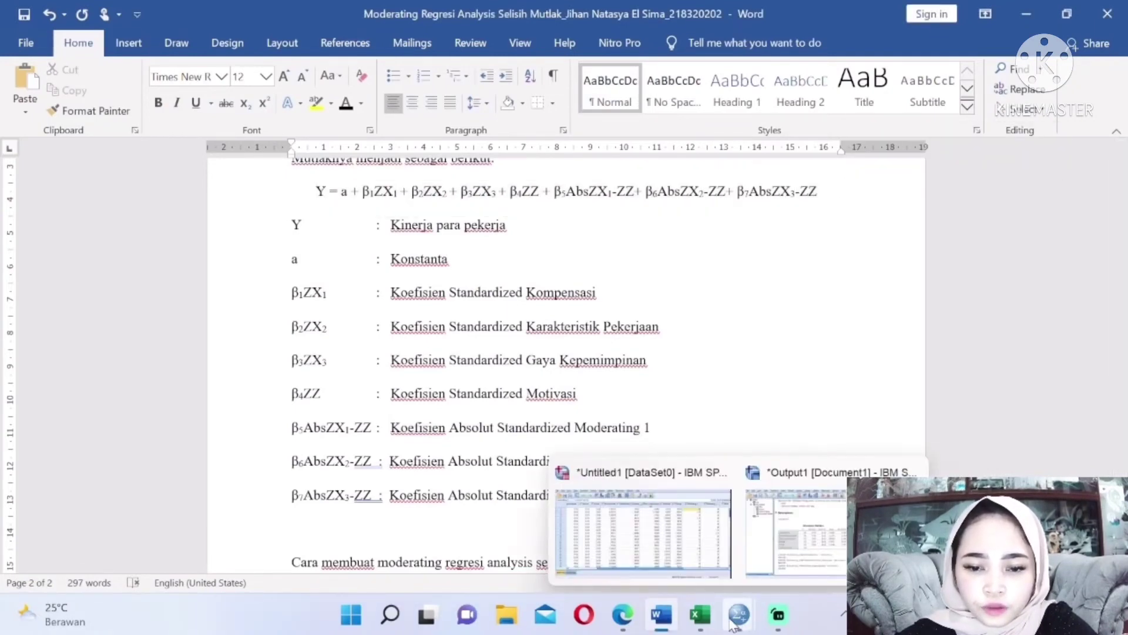
{"action": "left_click", "coordinate": [690, 528]}
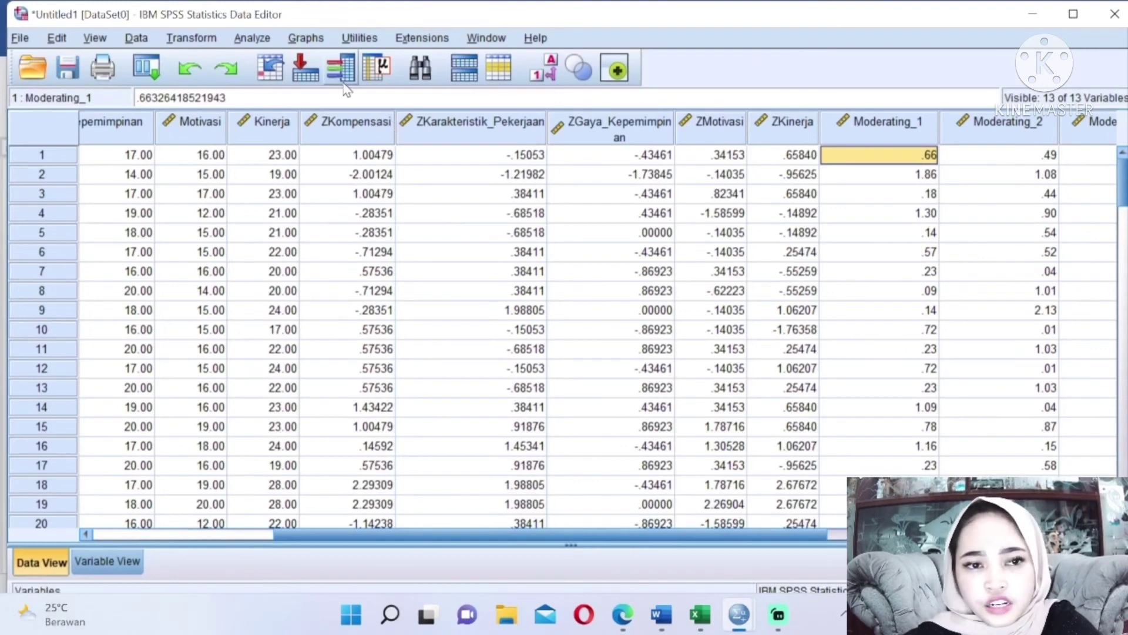
Step: Start a Linear Regression with Zscore(Kinerja) as the dependent variable
{"action": "left_click", "coordinate": [252, 37]}
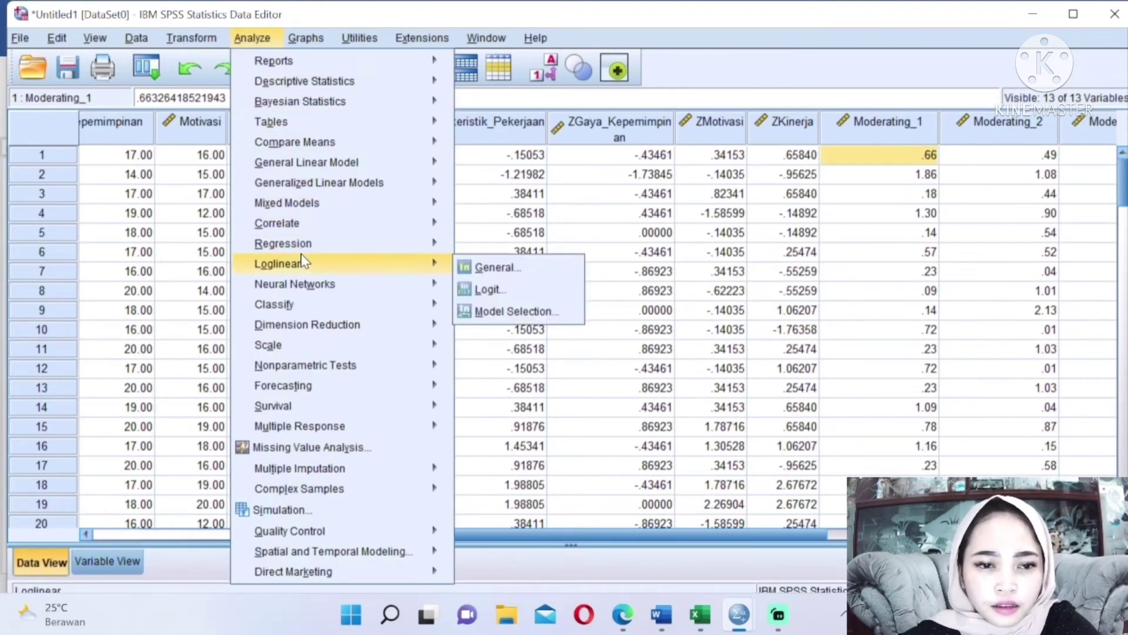
{"action": "mouse_move", "coordinate": [304, 249]}
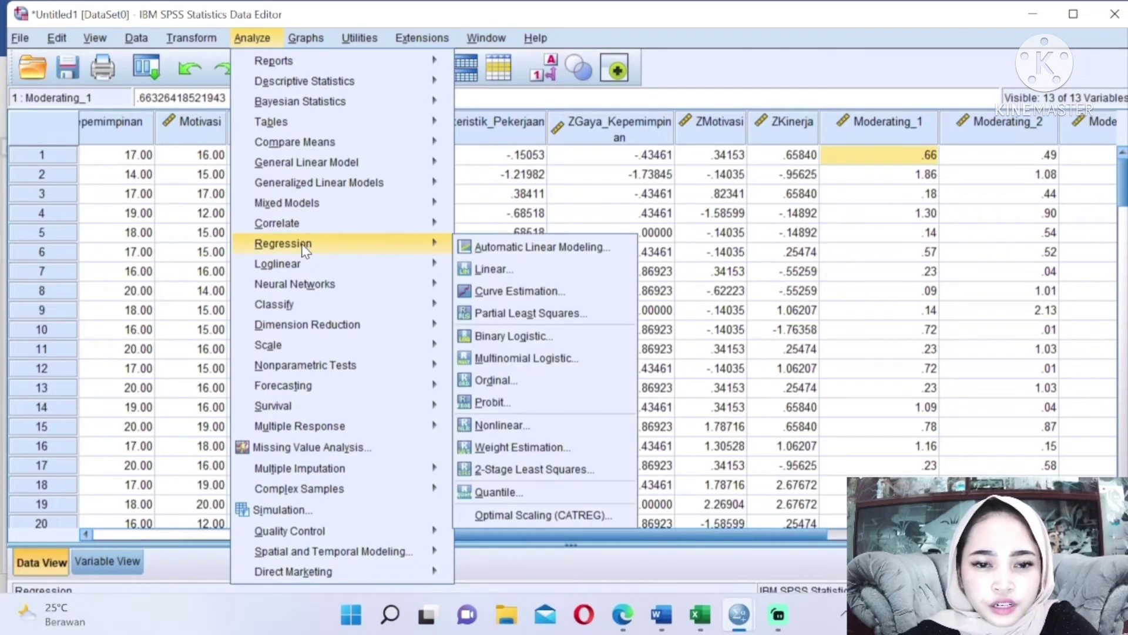
{"action": "left_click", "coordinate": [474, 269]}
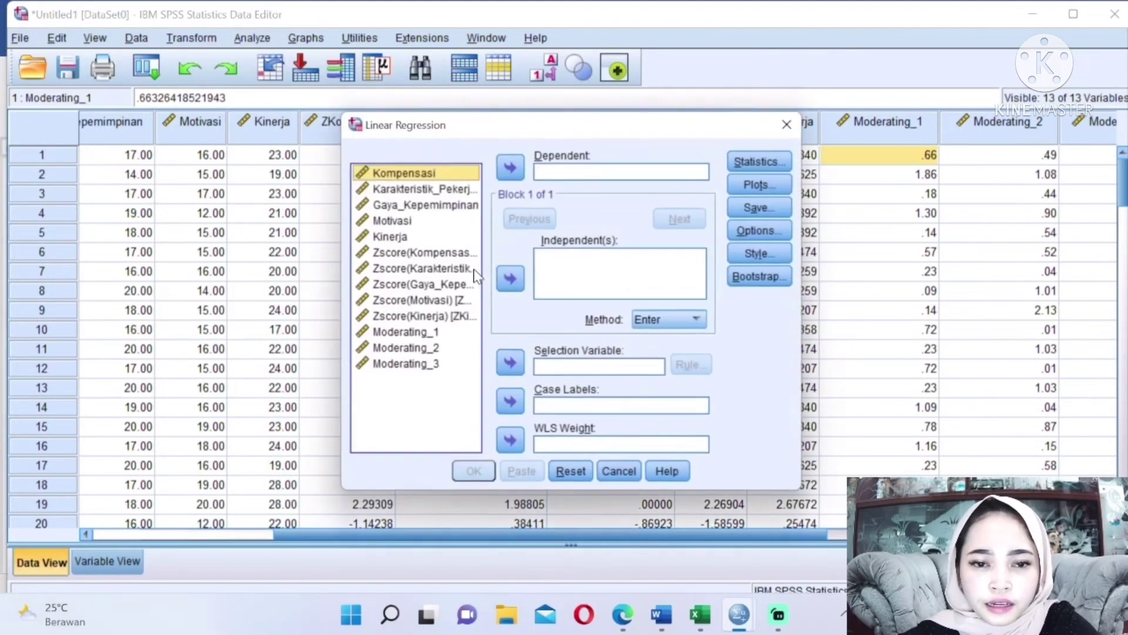
{"action": "left_click", "coordinate": [452, 317]}
{"action": "left_click", "coordinate": [511, 167]}
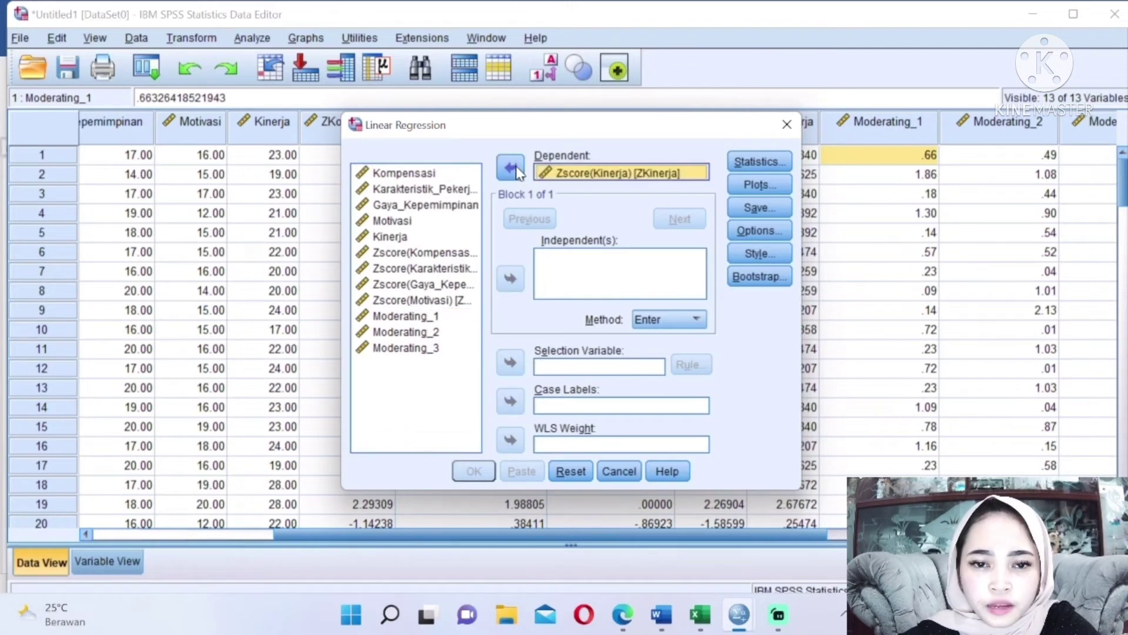
Step: Add the Z-scores of Kompensasi, Karakteristik_Pekerjaan, Gaya_Kepemimpinan and Motivasi plus Moderating_1, Moderating_2 and Moderating_3 as the independent variables
{"action": "left_click", "coordinate": [445, 257]}
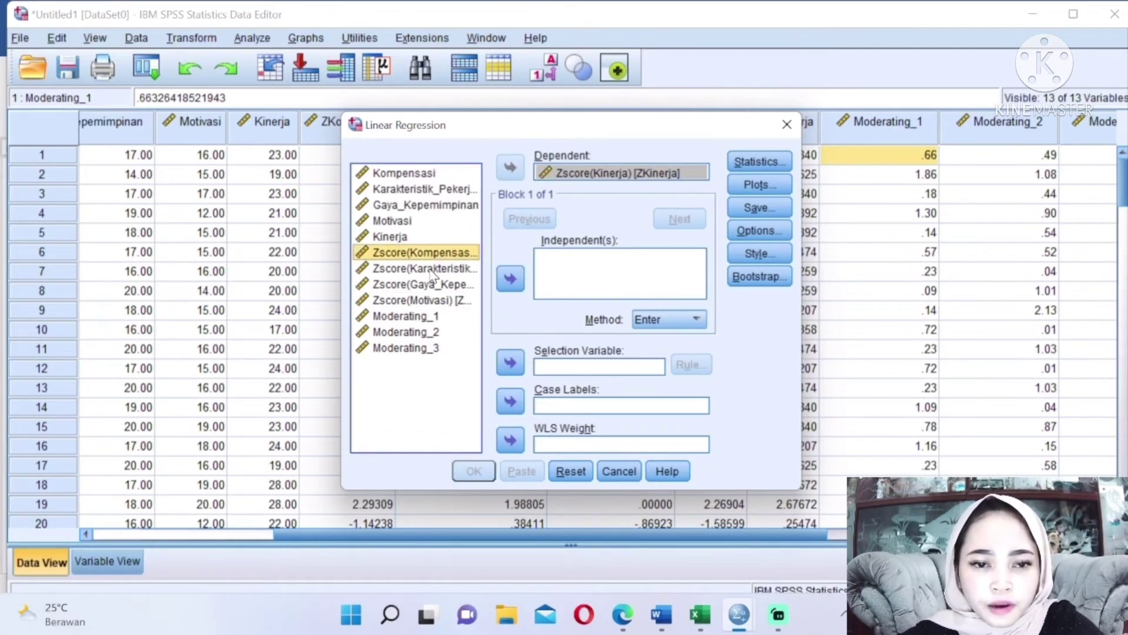
{"action": "left_click", "coordinate": [436, 271], "text": "ctrl"}
{"action": "left_click", "coordinate": [432, 285], "text": "ctrl"}
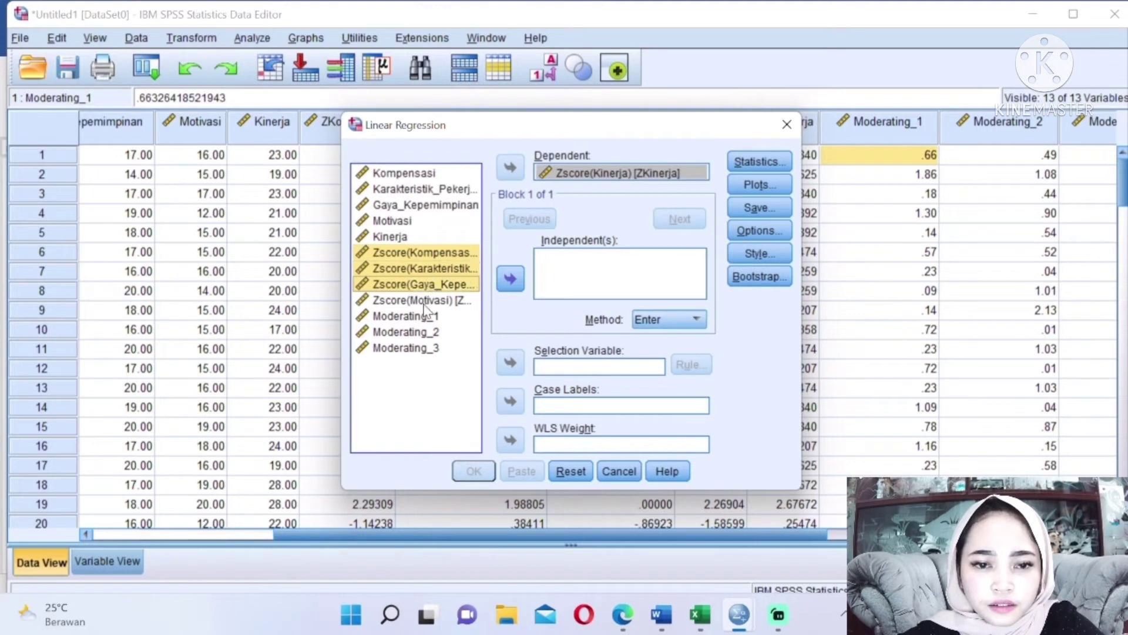
{"action": "left_click", "coordinate": [428, 301], "text": "ctrl"}
{"action": "left_click", "coordinate": [424, 317], "text": "ctrl"}
{"action": "left_click", "coordinate": [425, 332], "text": "ctrl"}
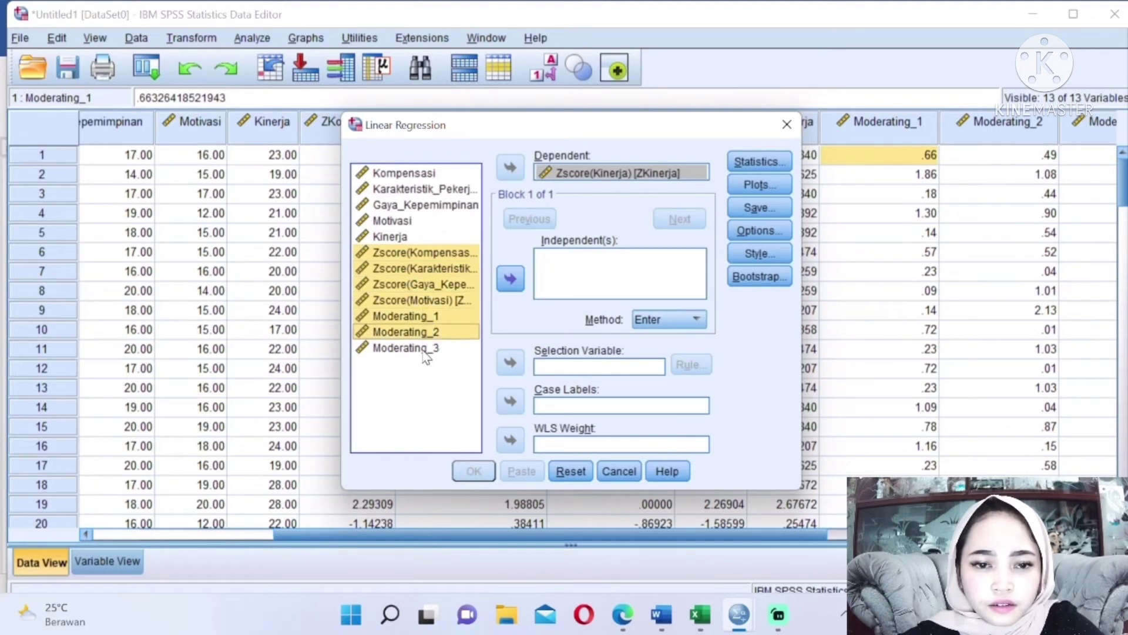
{"action": "left_click", "coordinate": [425, 348], "text": "ctrl"}
{"action": "left_click", "coordinate": [510, 280]}
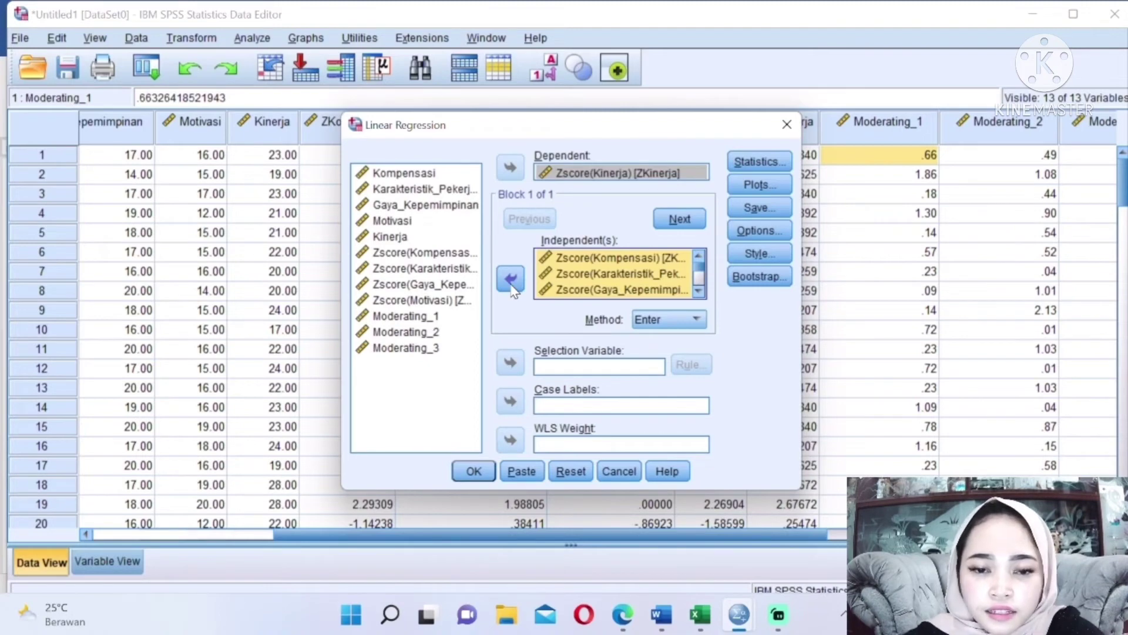
Step: Run the linear regression and examine its ANOVA and Coefficients tables in the maximized output window
{"action": "left_click", "coordinate": [473, 472]}
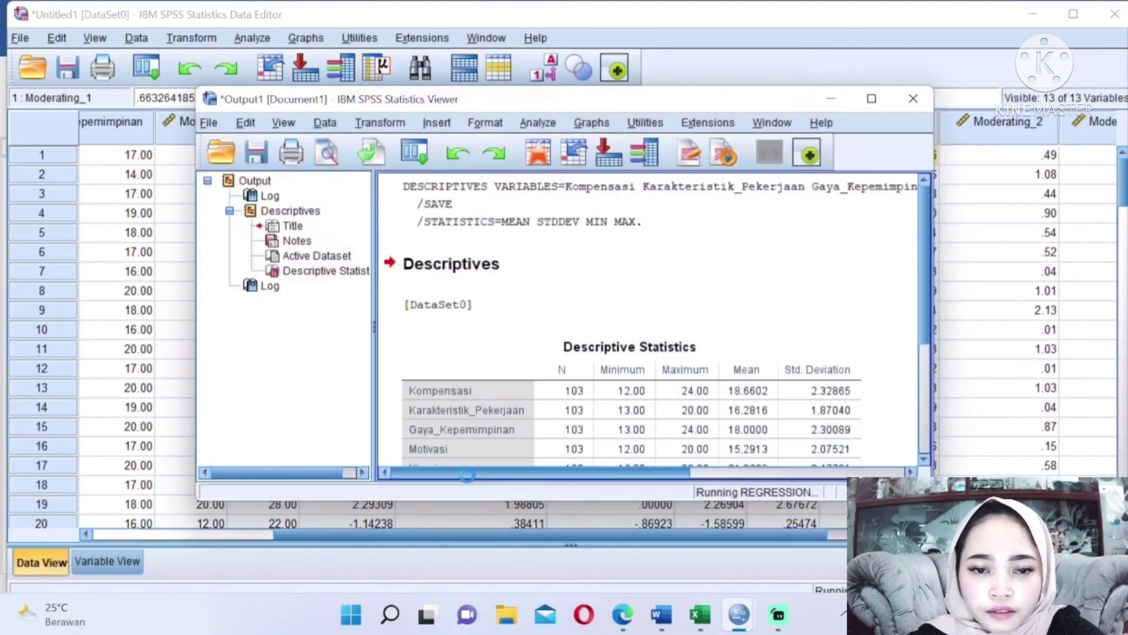
{"action": "left_click", "coordinate": [870, 100]}
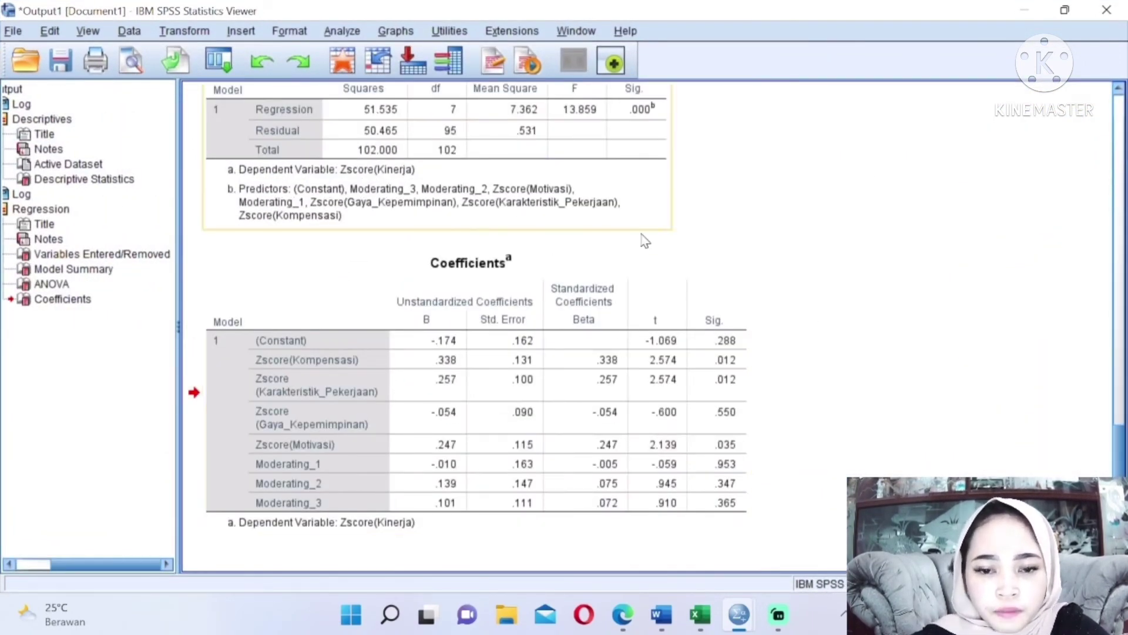
{"action": "left_click", "coordinate": [649, 419]}
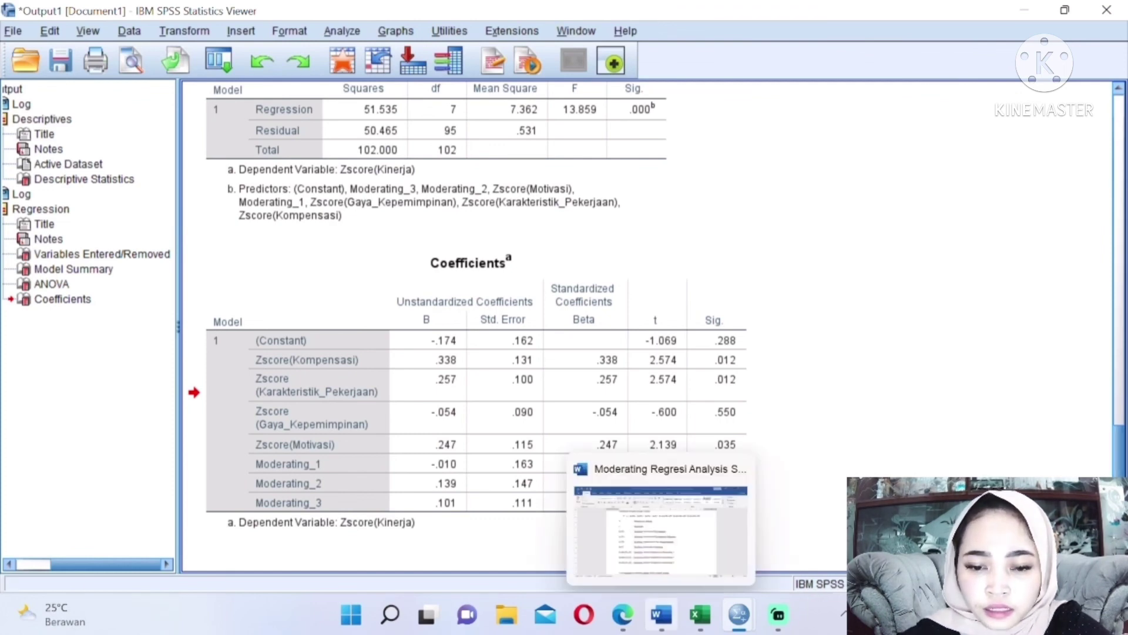
Step: Switch to the Word document and go back to its title page heading and introduction
{"action": "left_click", "coordinate": [661, 614]}
{"action": "left_click_drag", "start_coordinate": [1120, 421], "coordinate": [1121, 171]}
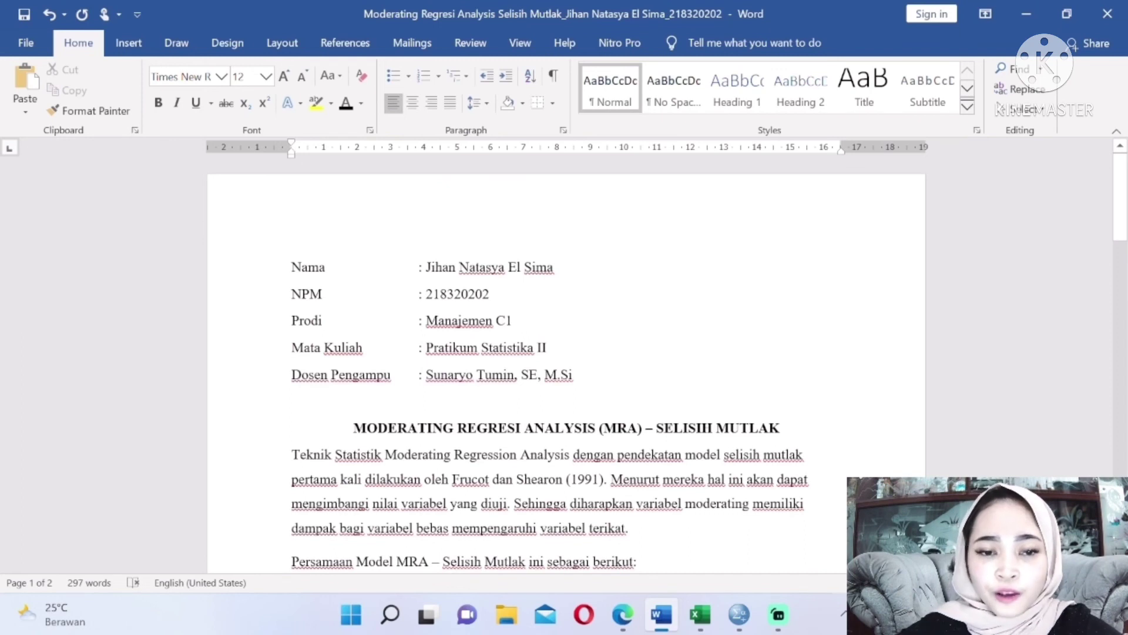
{"action": "mouse_move", "coordinate": [784, 599]}
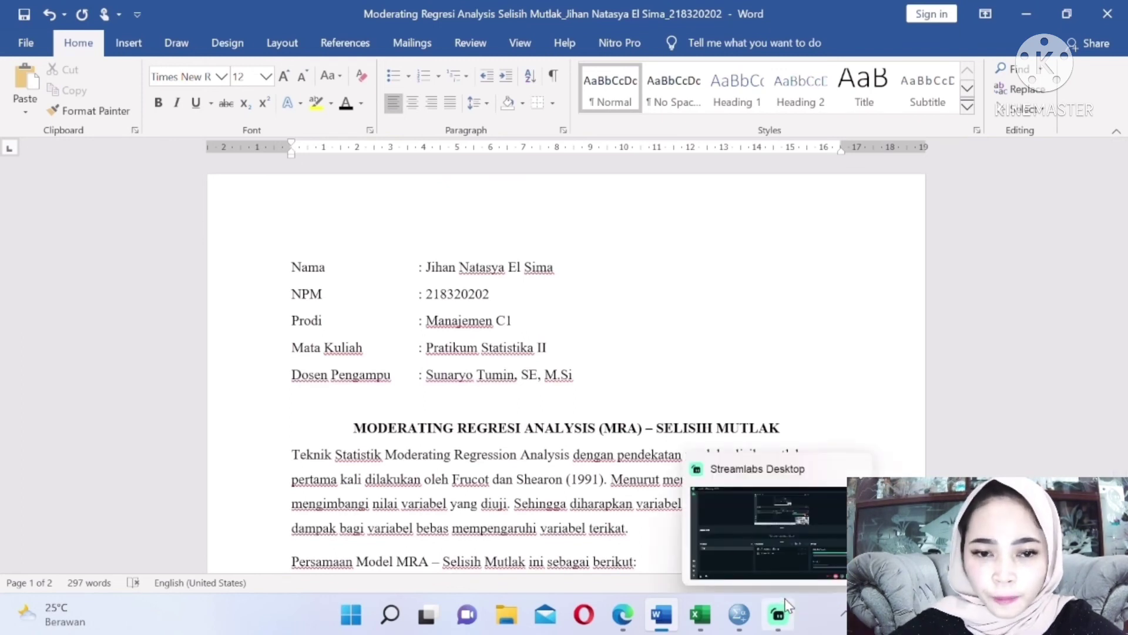